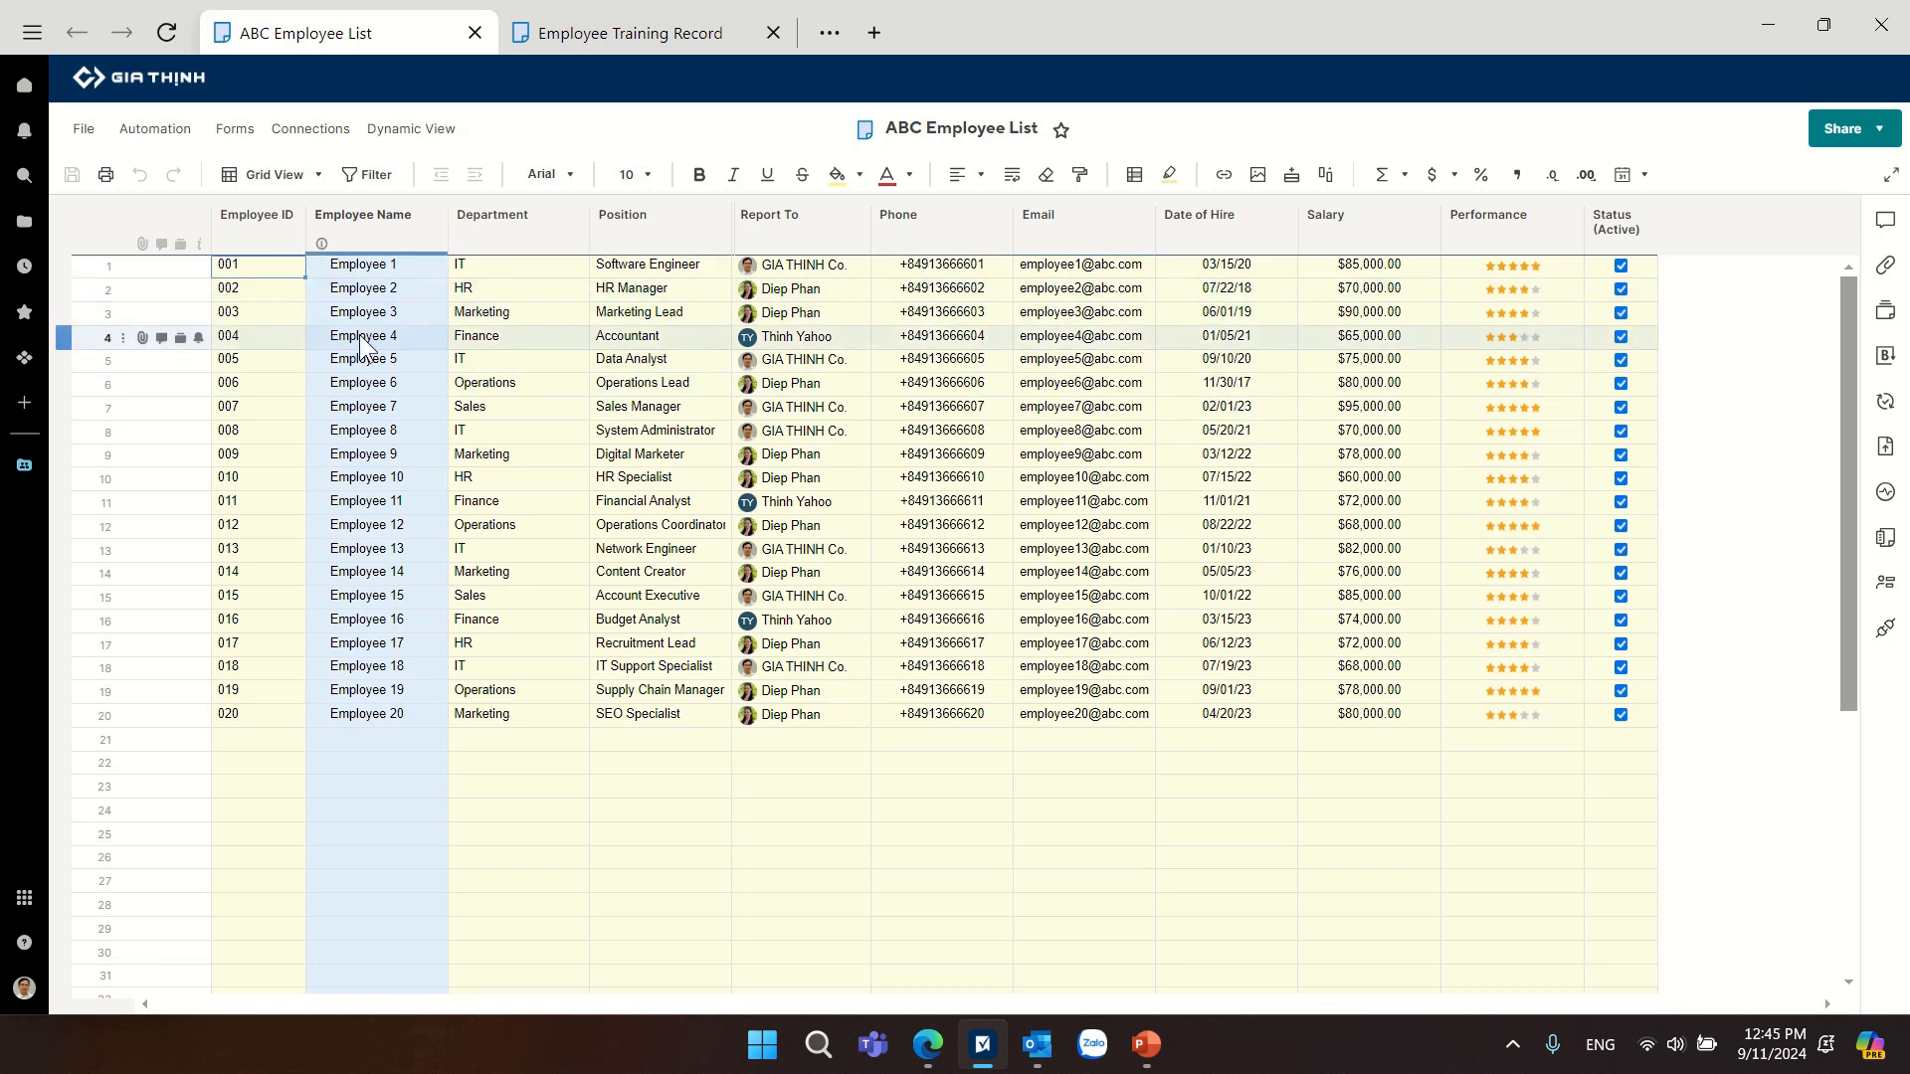
Review the Employee Name, Department, Position and Report To columns of the ABC Employee List sheet.
left_click(349, 218)
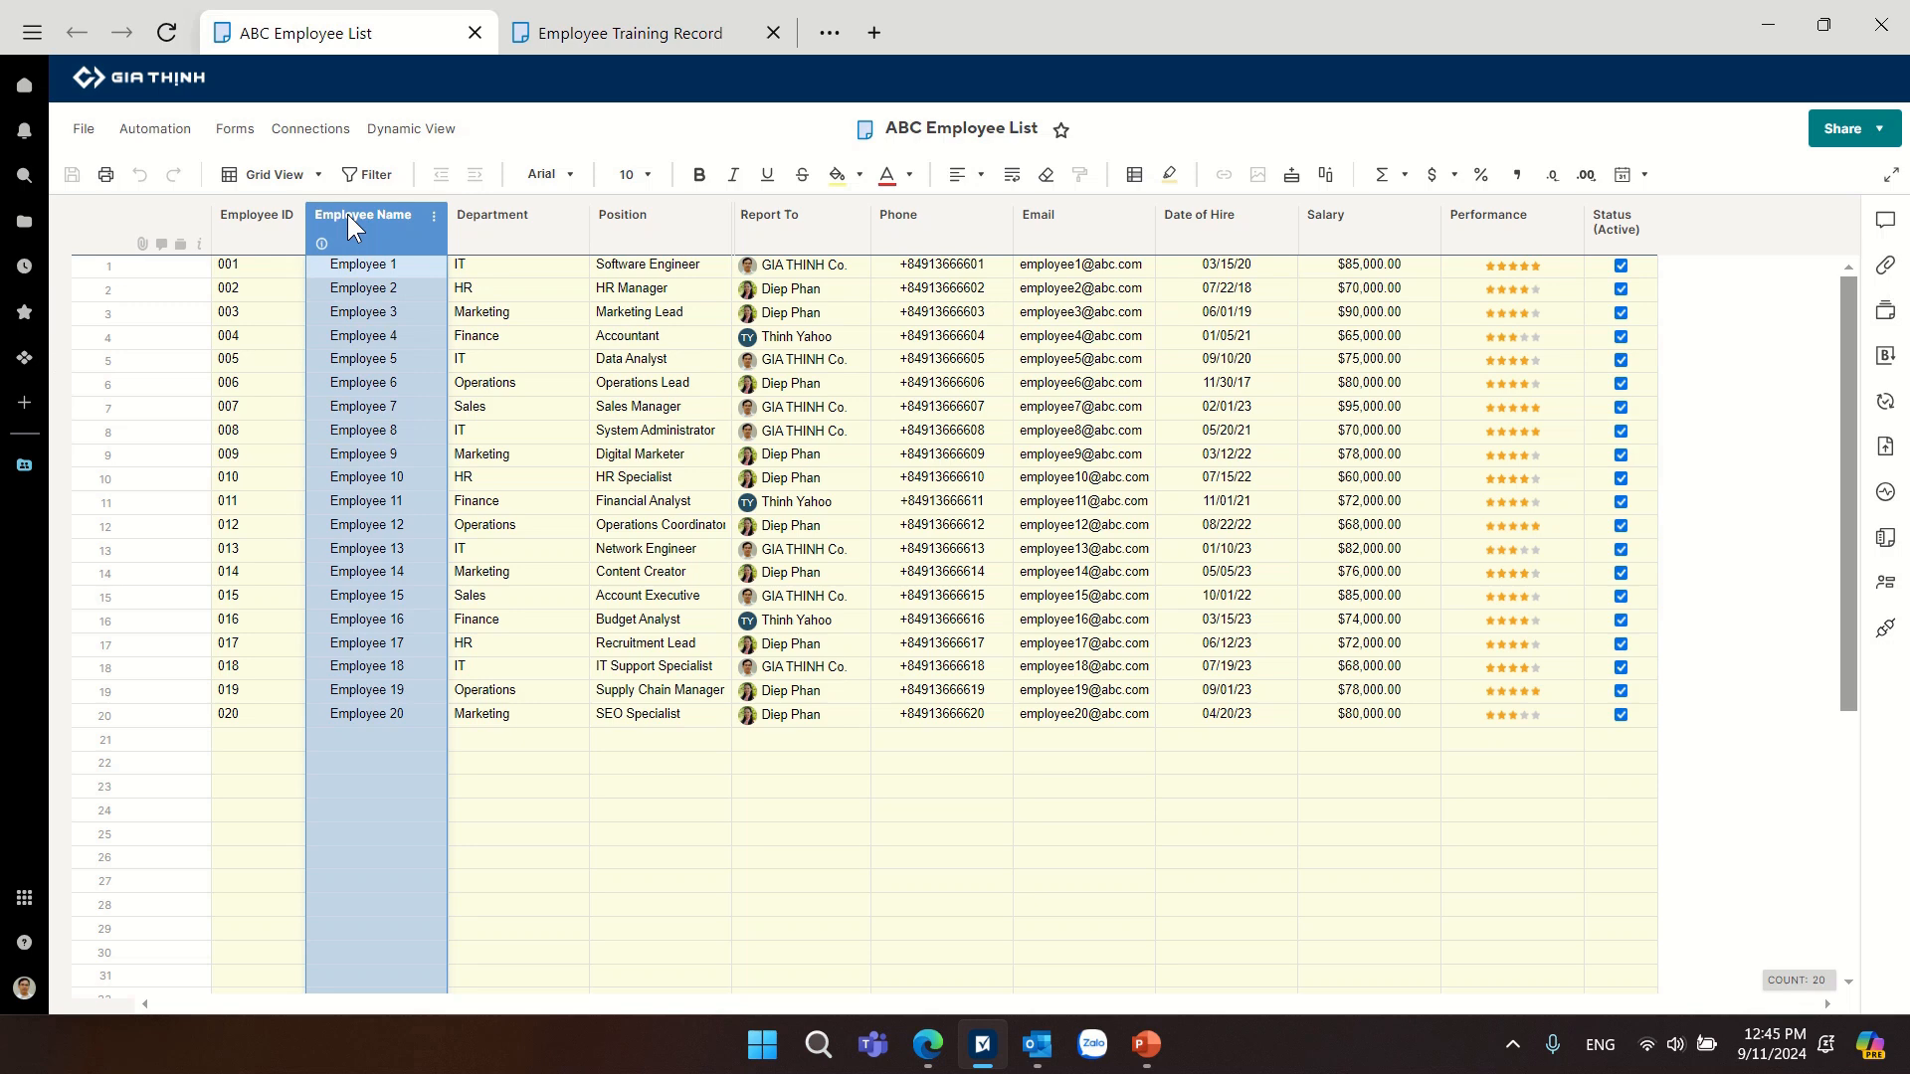
left_click(515, 225)
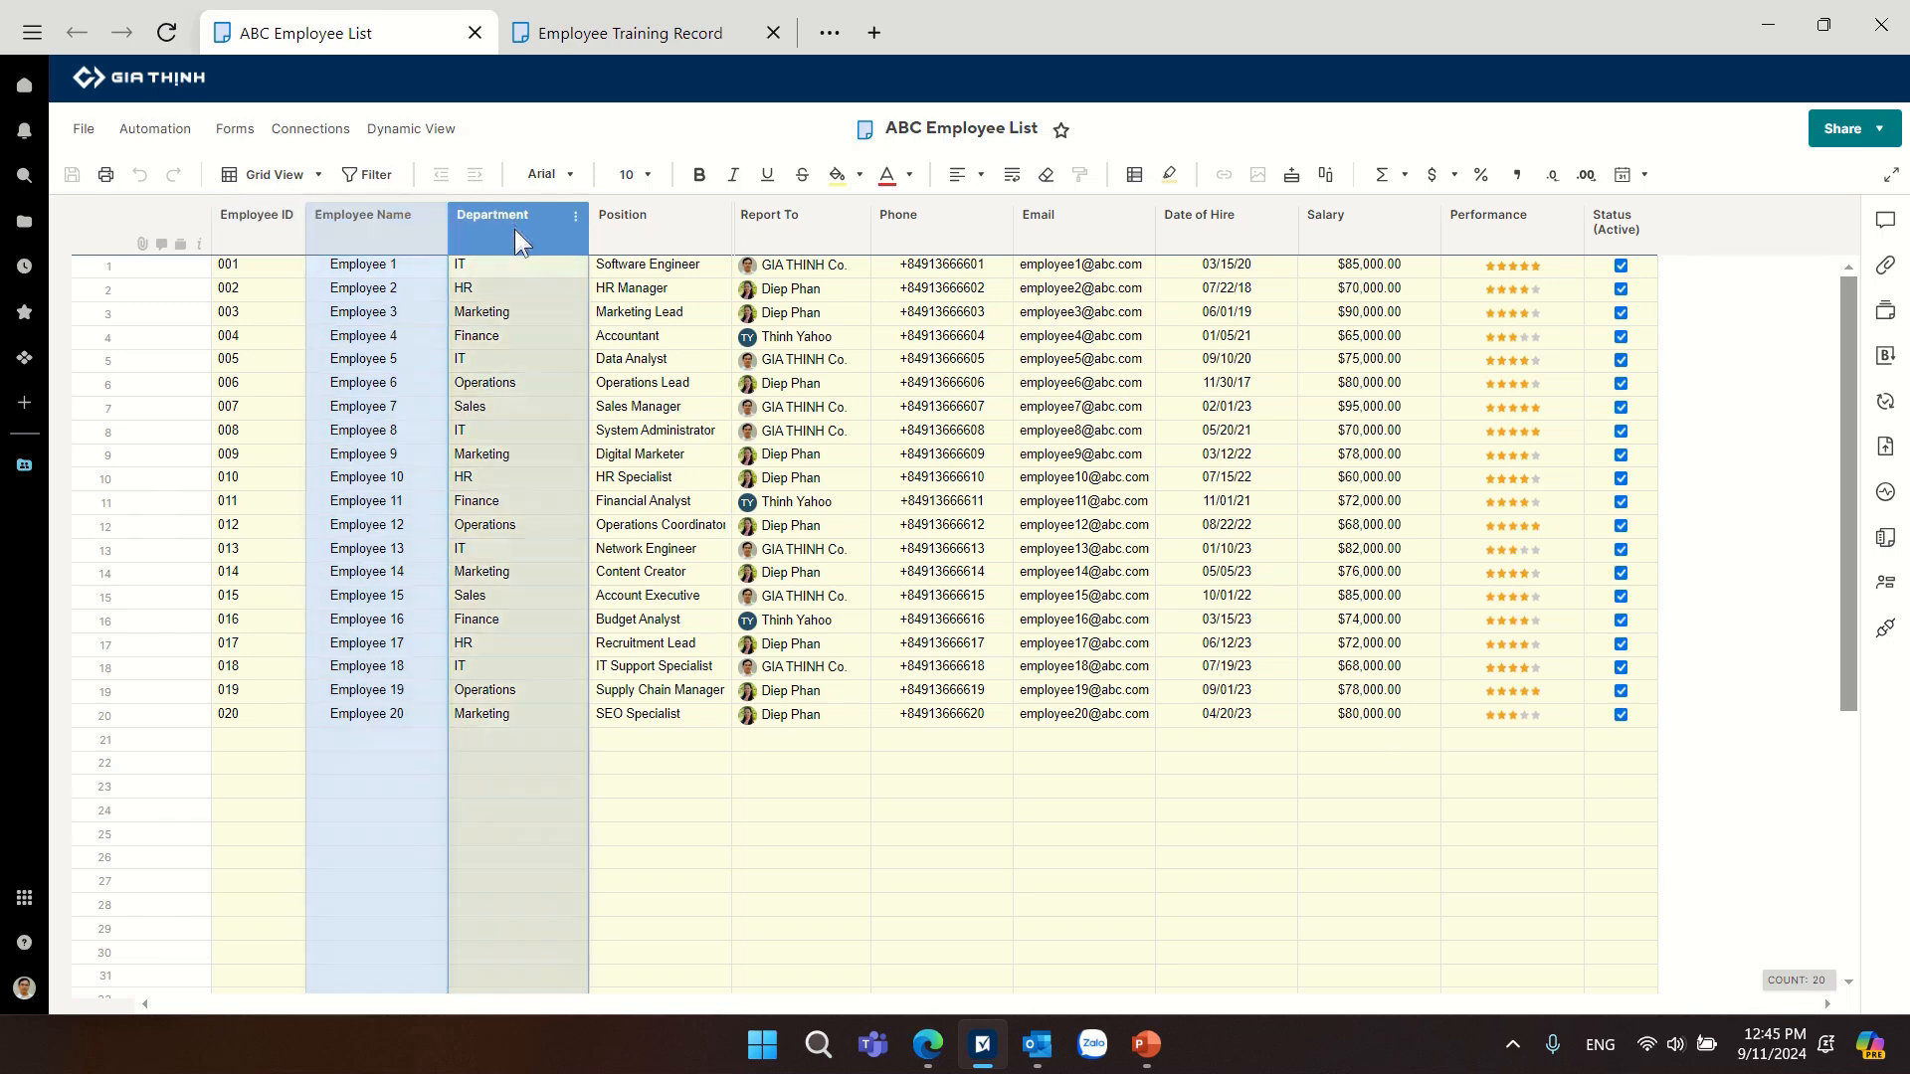
left_click(617, 231)
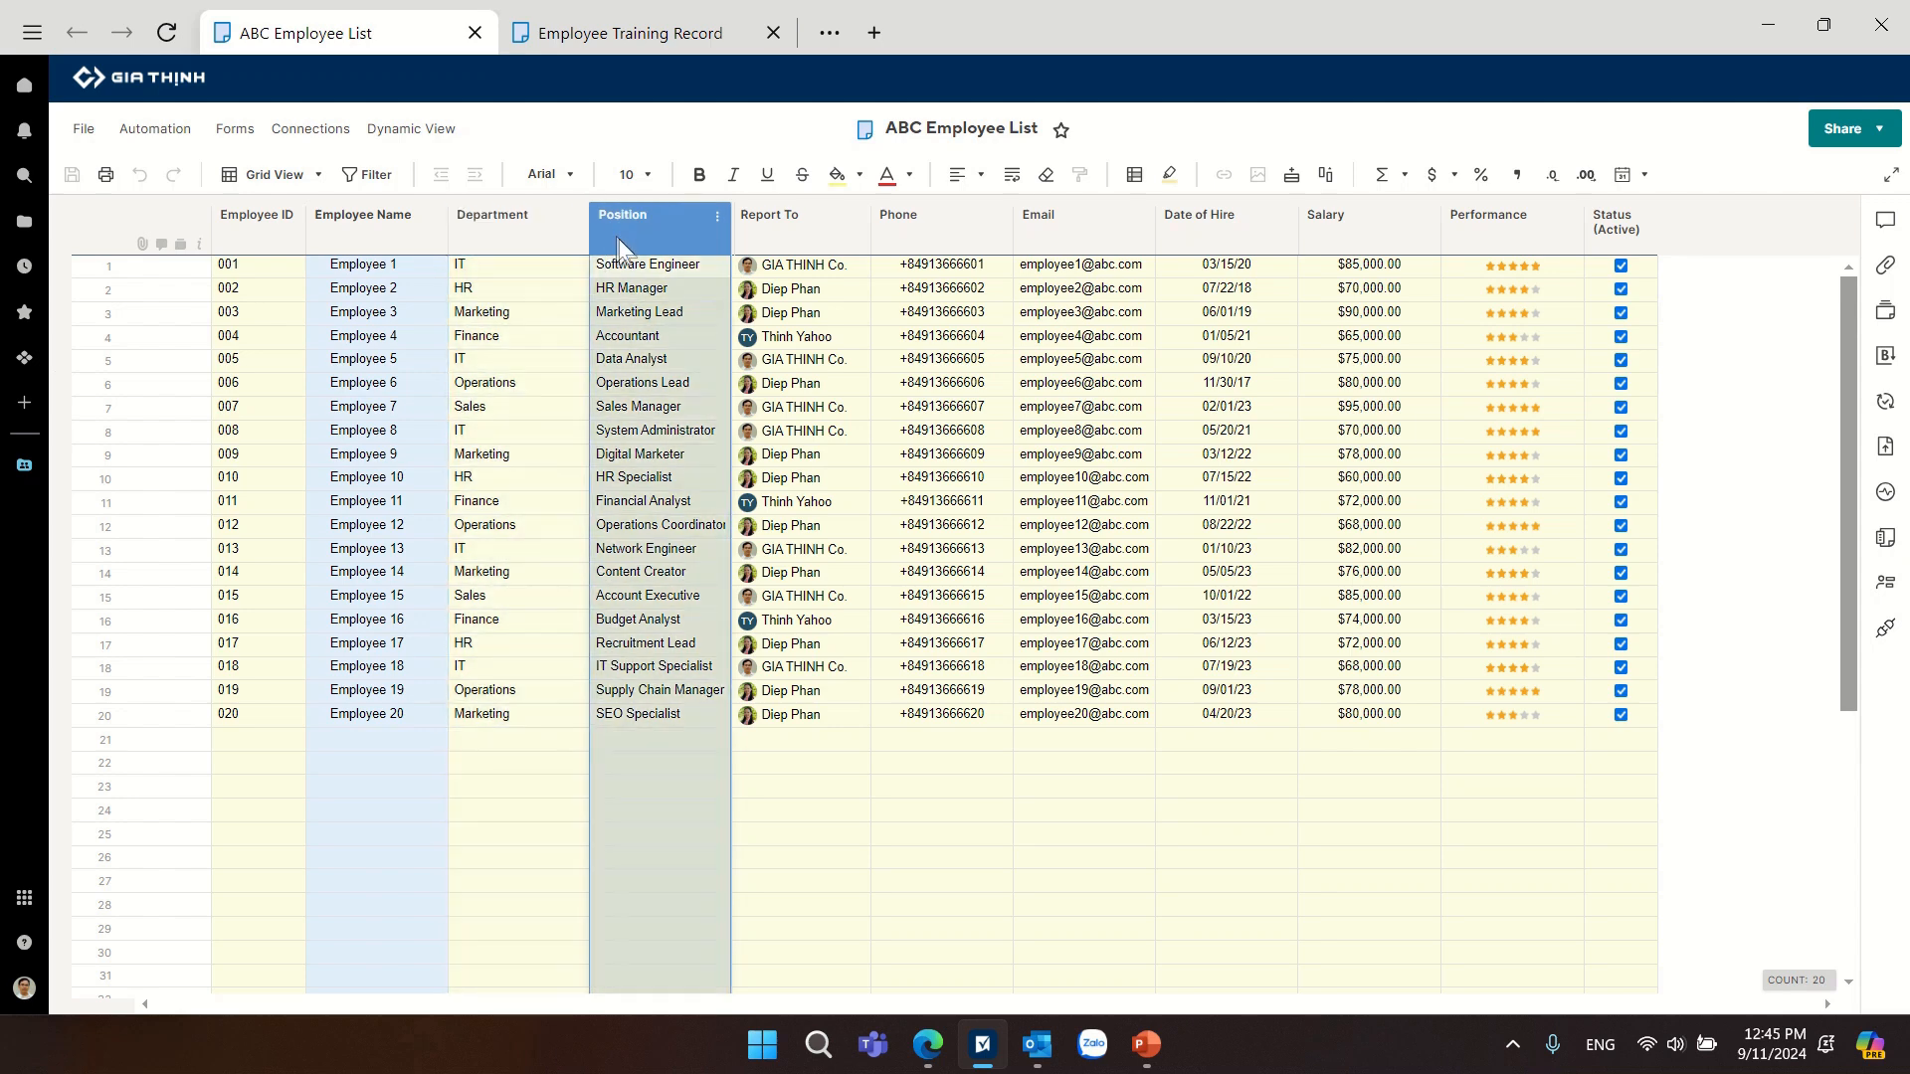
left_click(797, 235)
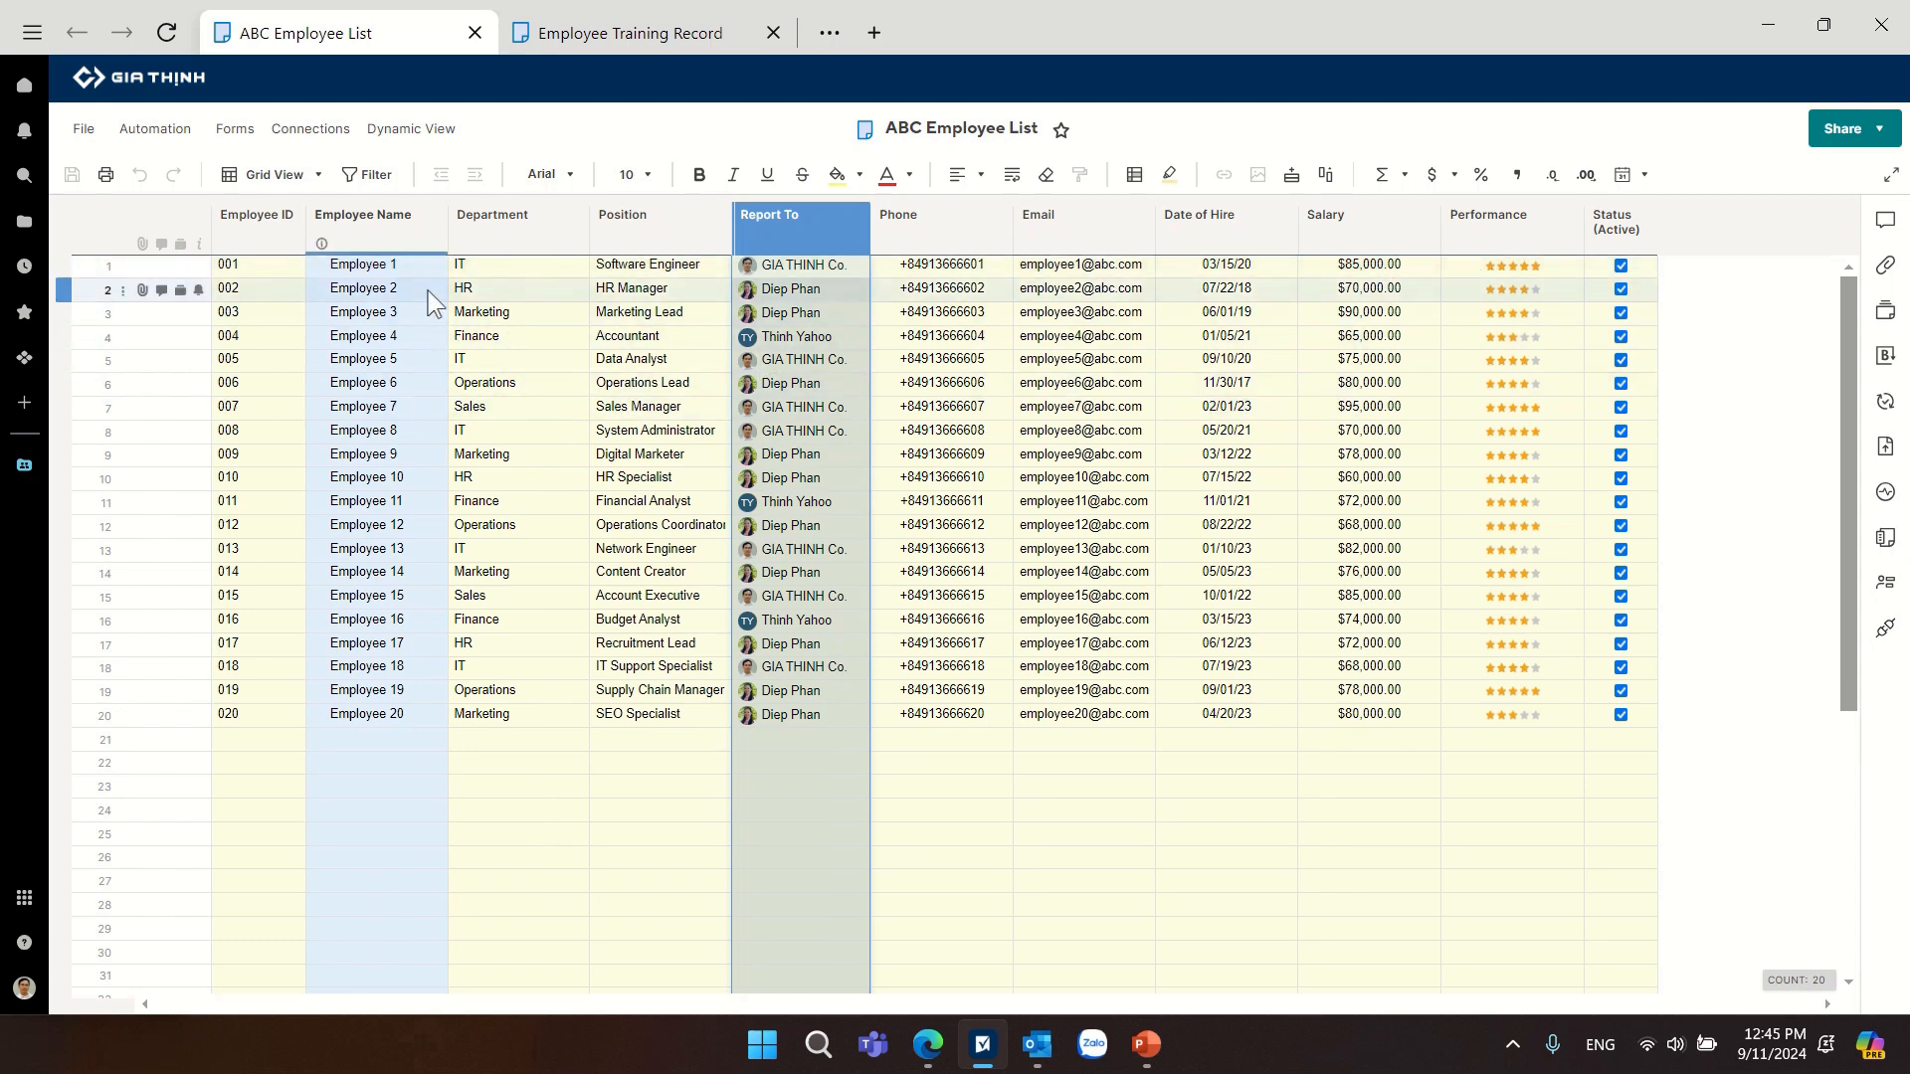
left_click(384, 230)
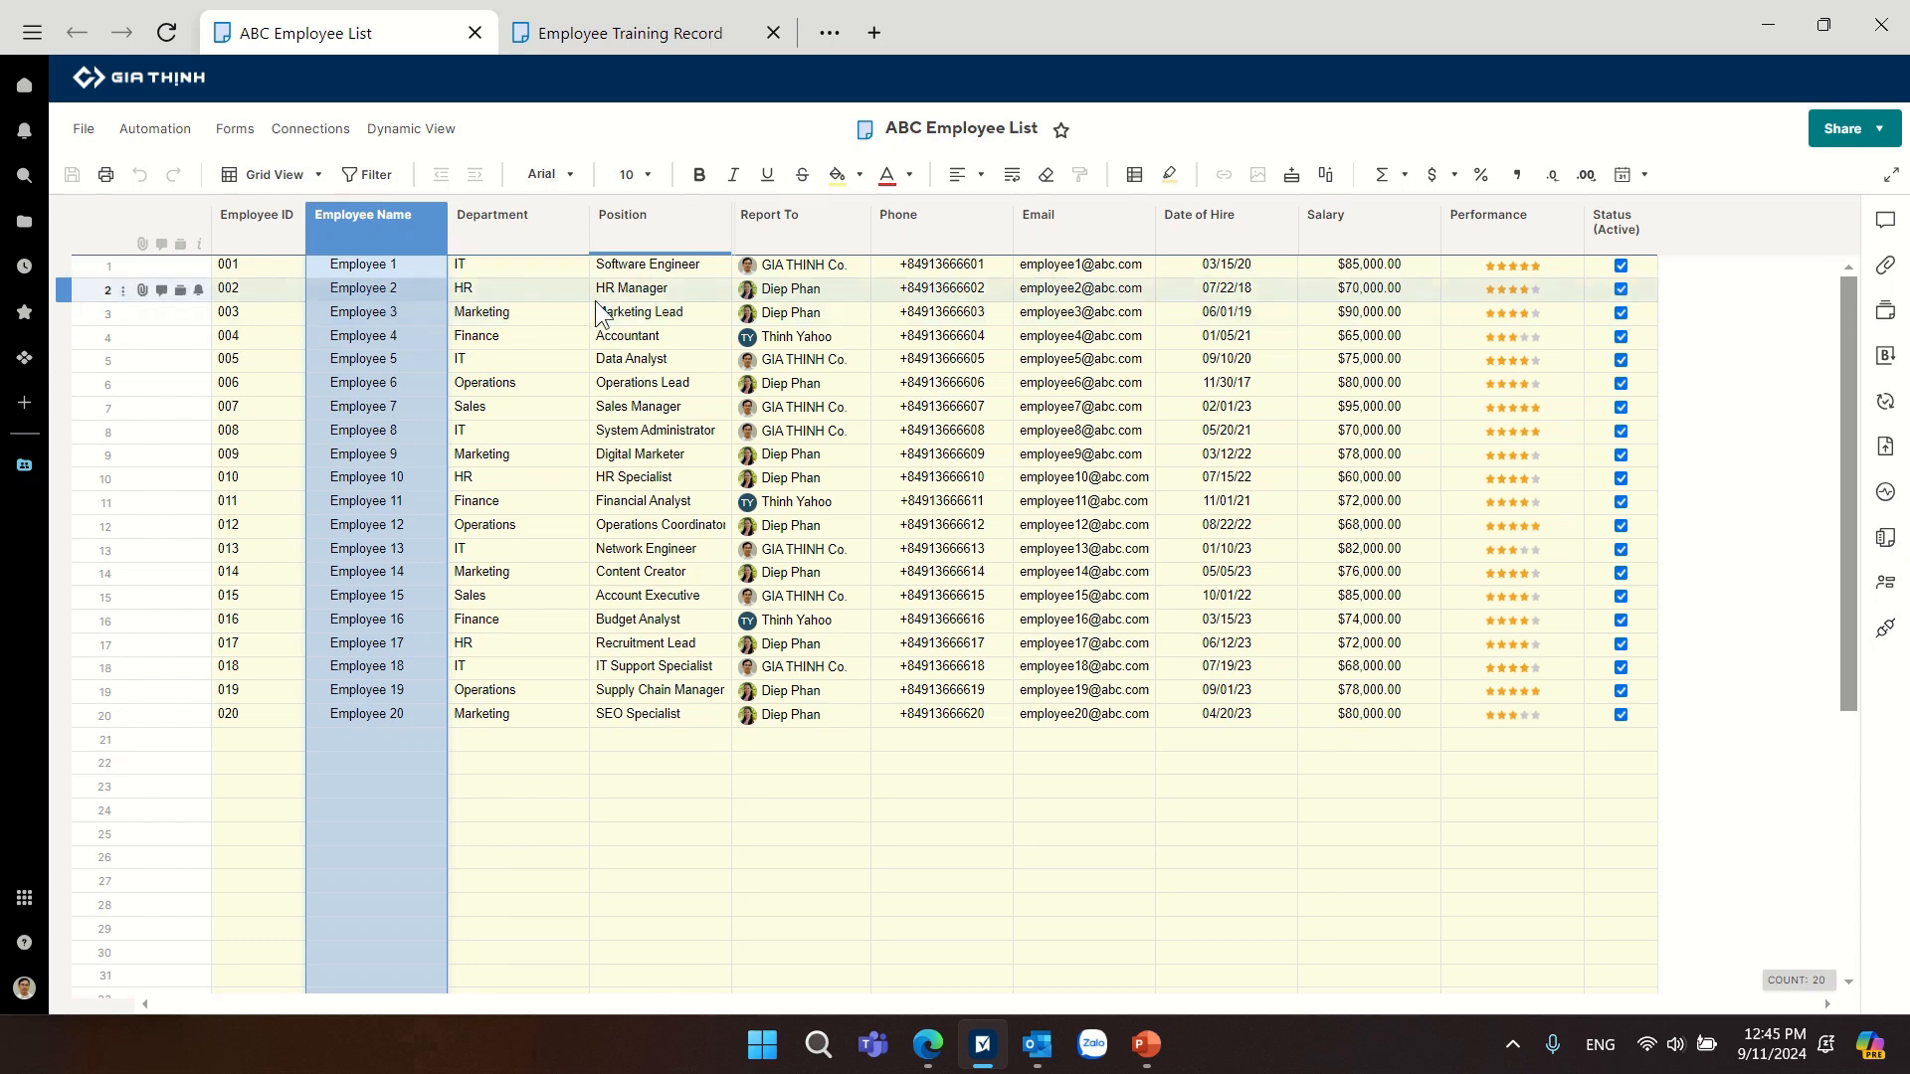
Examine the Employee Name and Department columns of the Employee Training Record sheet alongside the ABC Employee List.
left_click(631, 34)
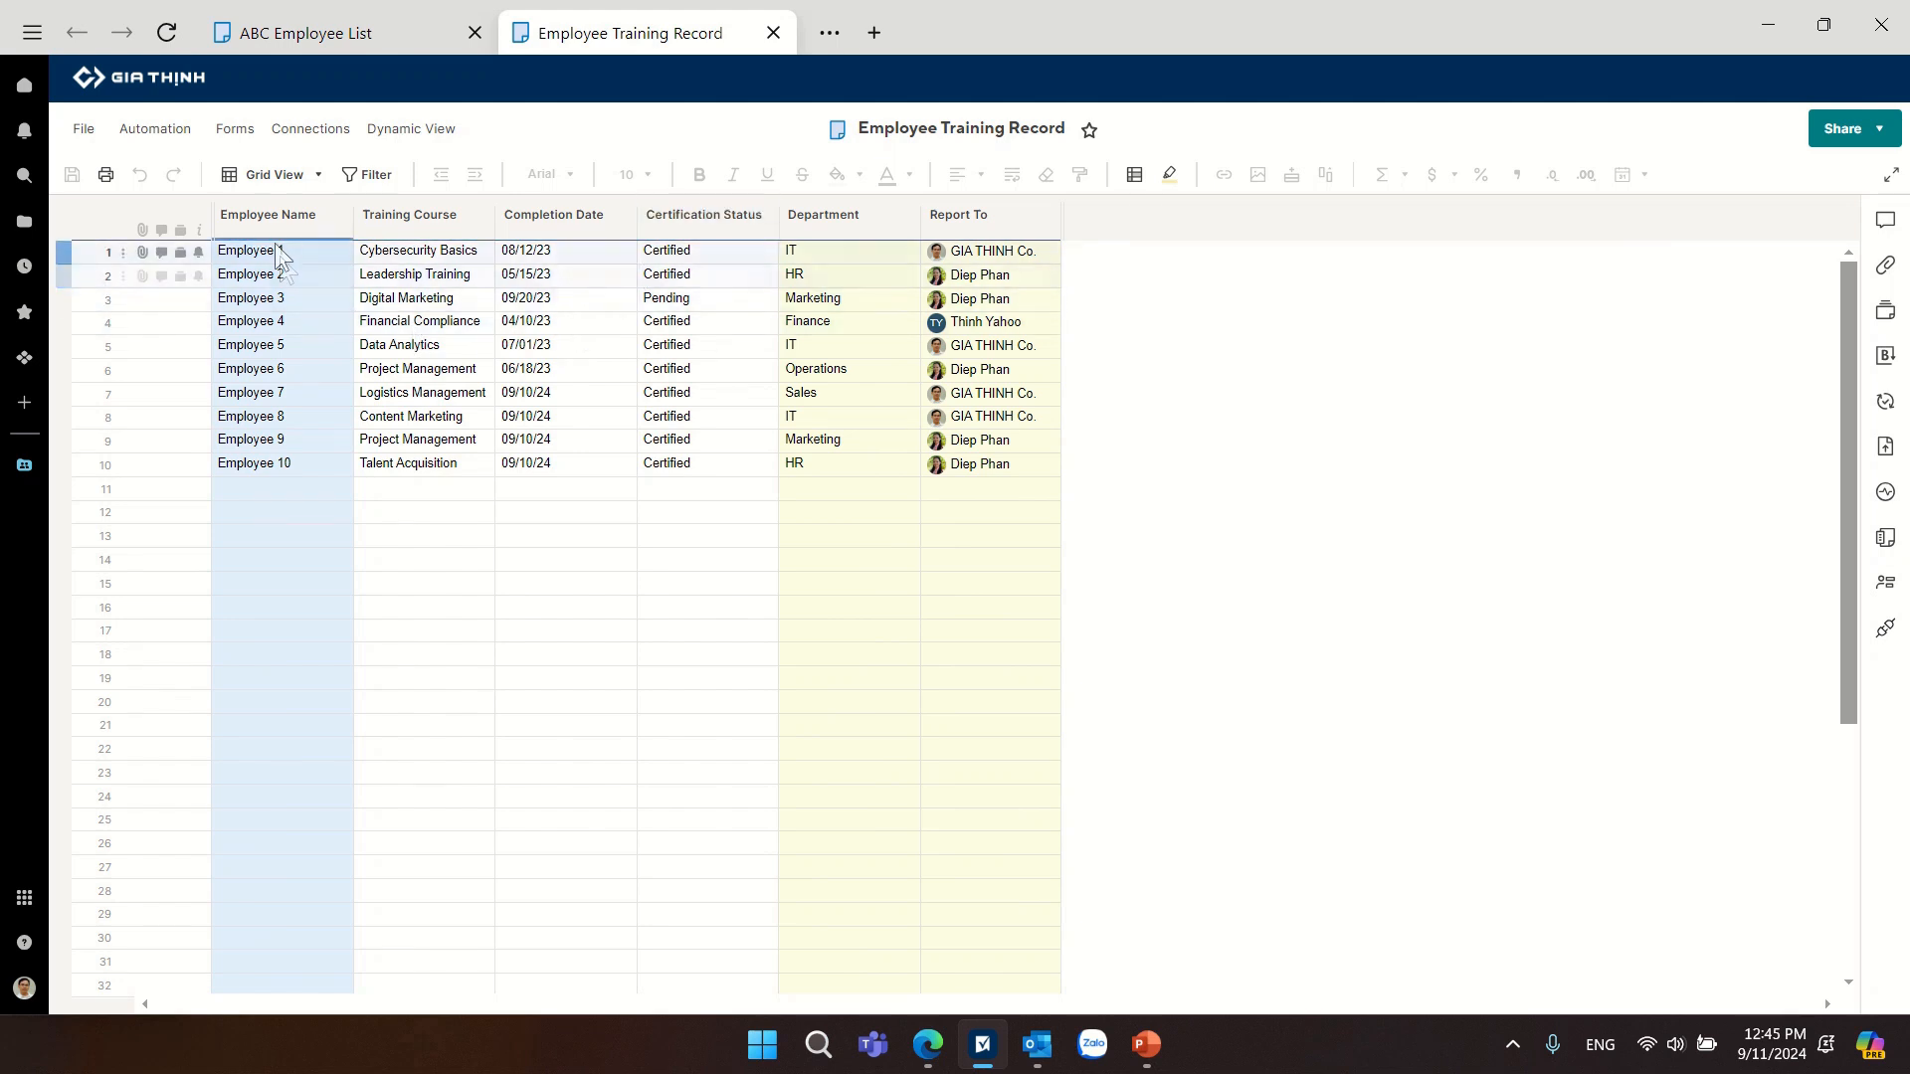
left_click(269, 217)
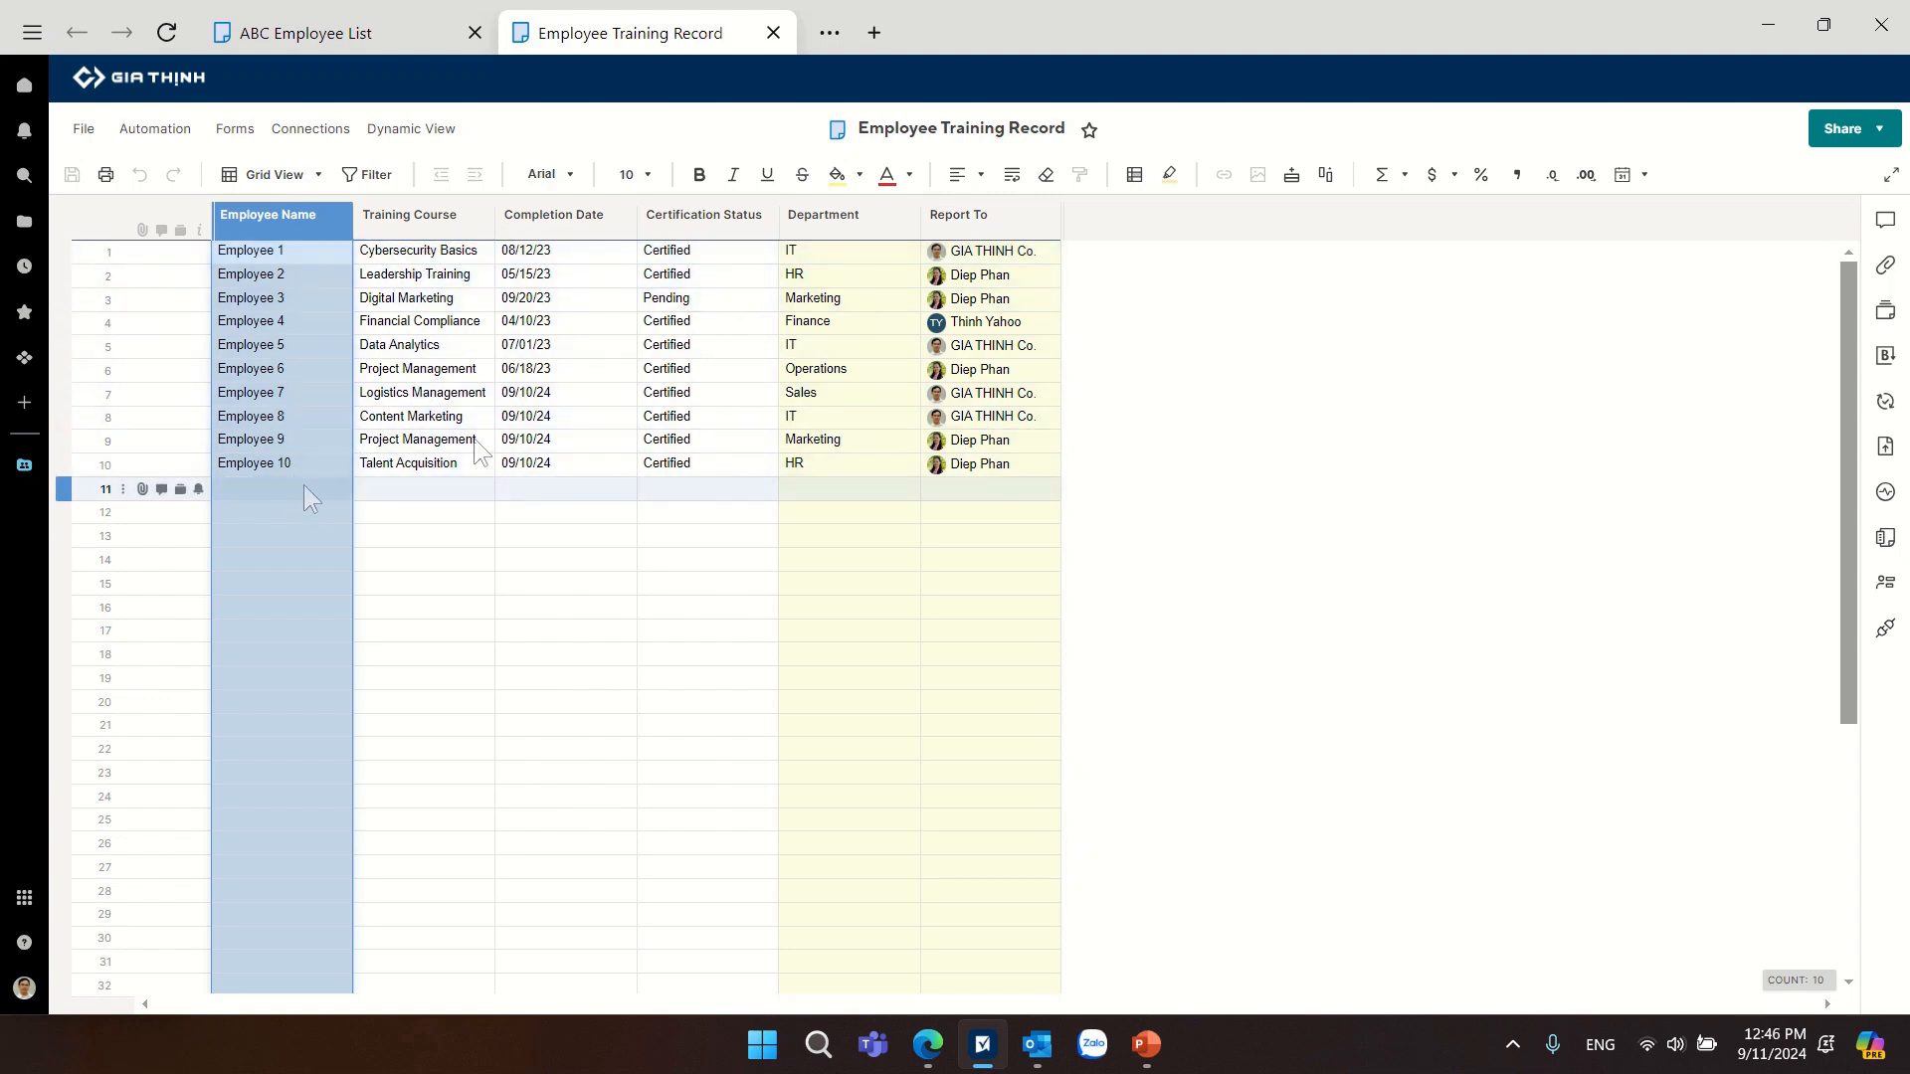
left_click(820, 213)
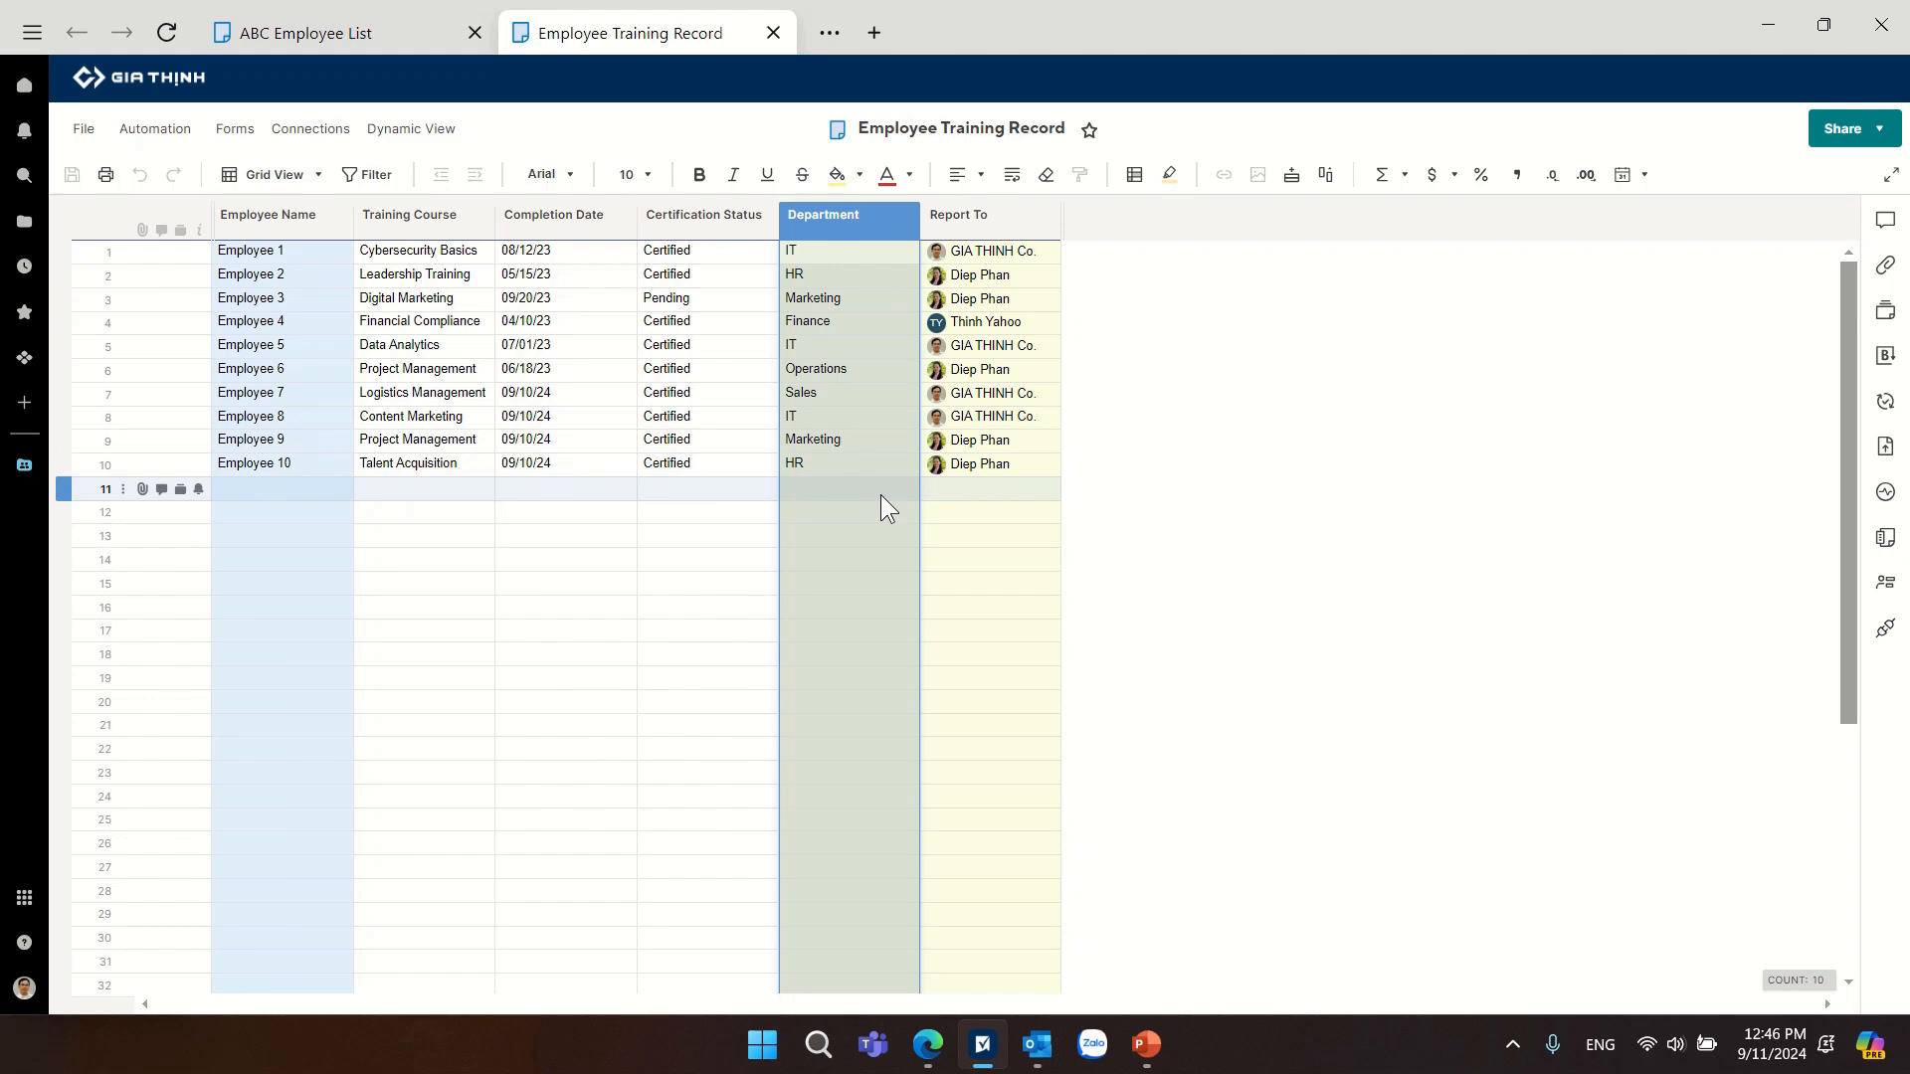
left_click(350, 47)
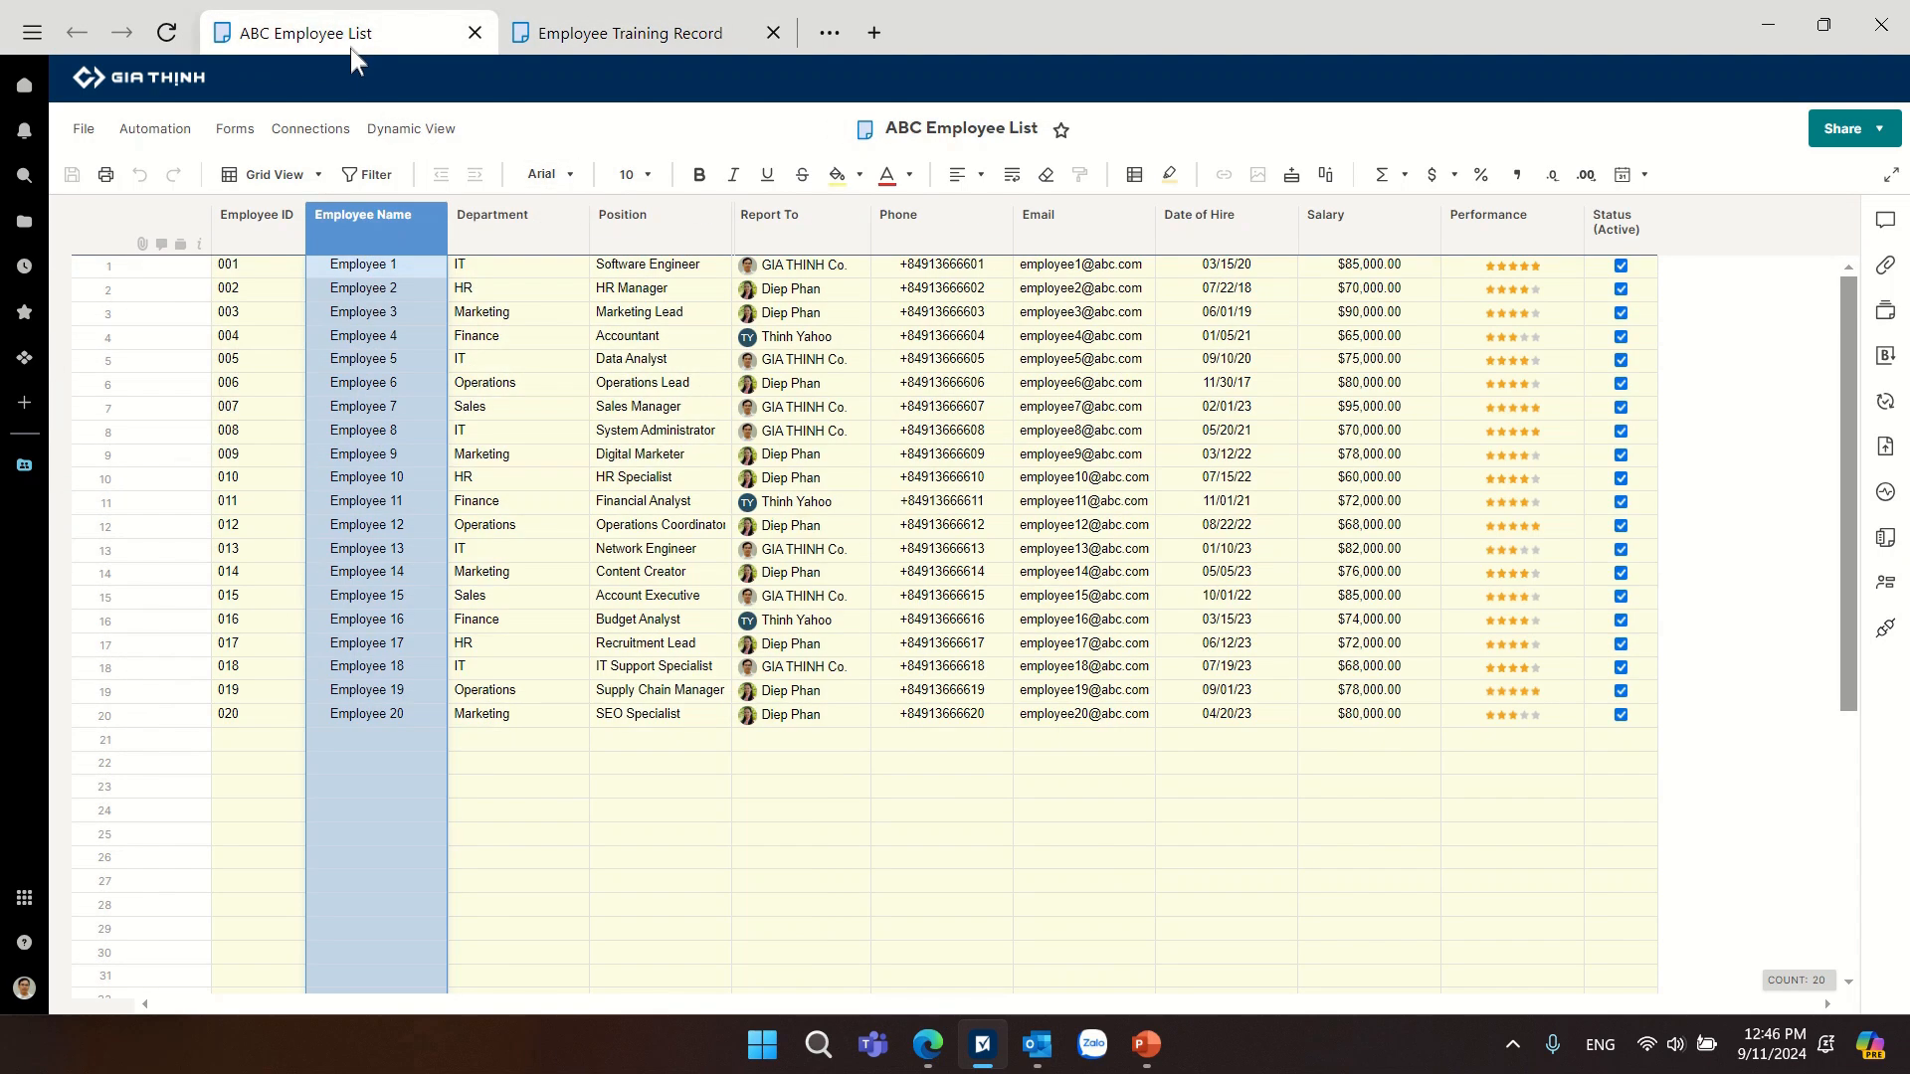
left_click(595, 33)
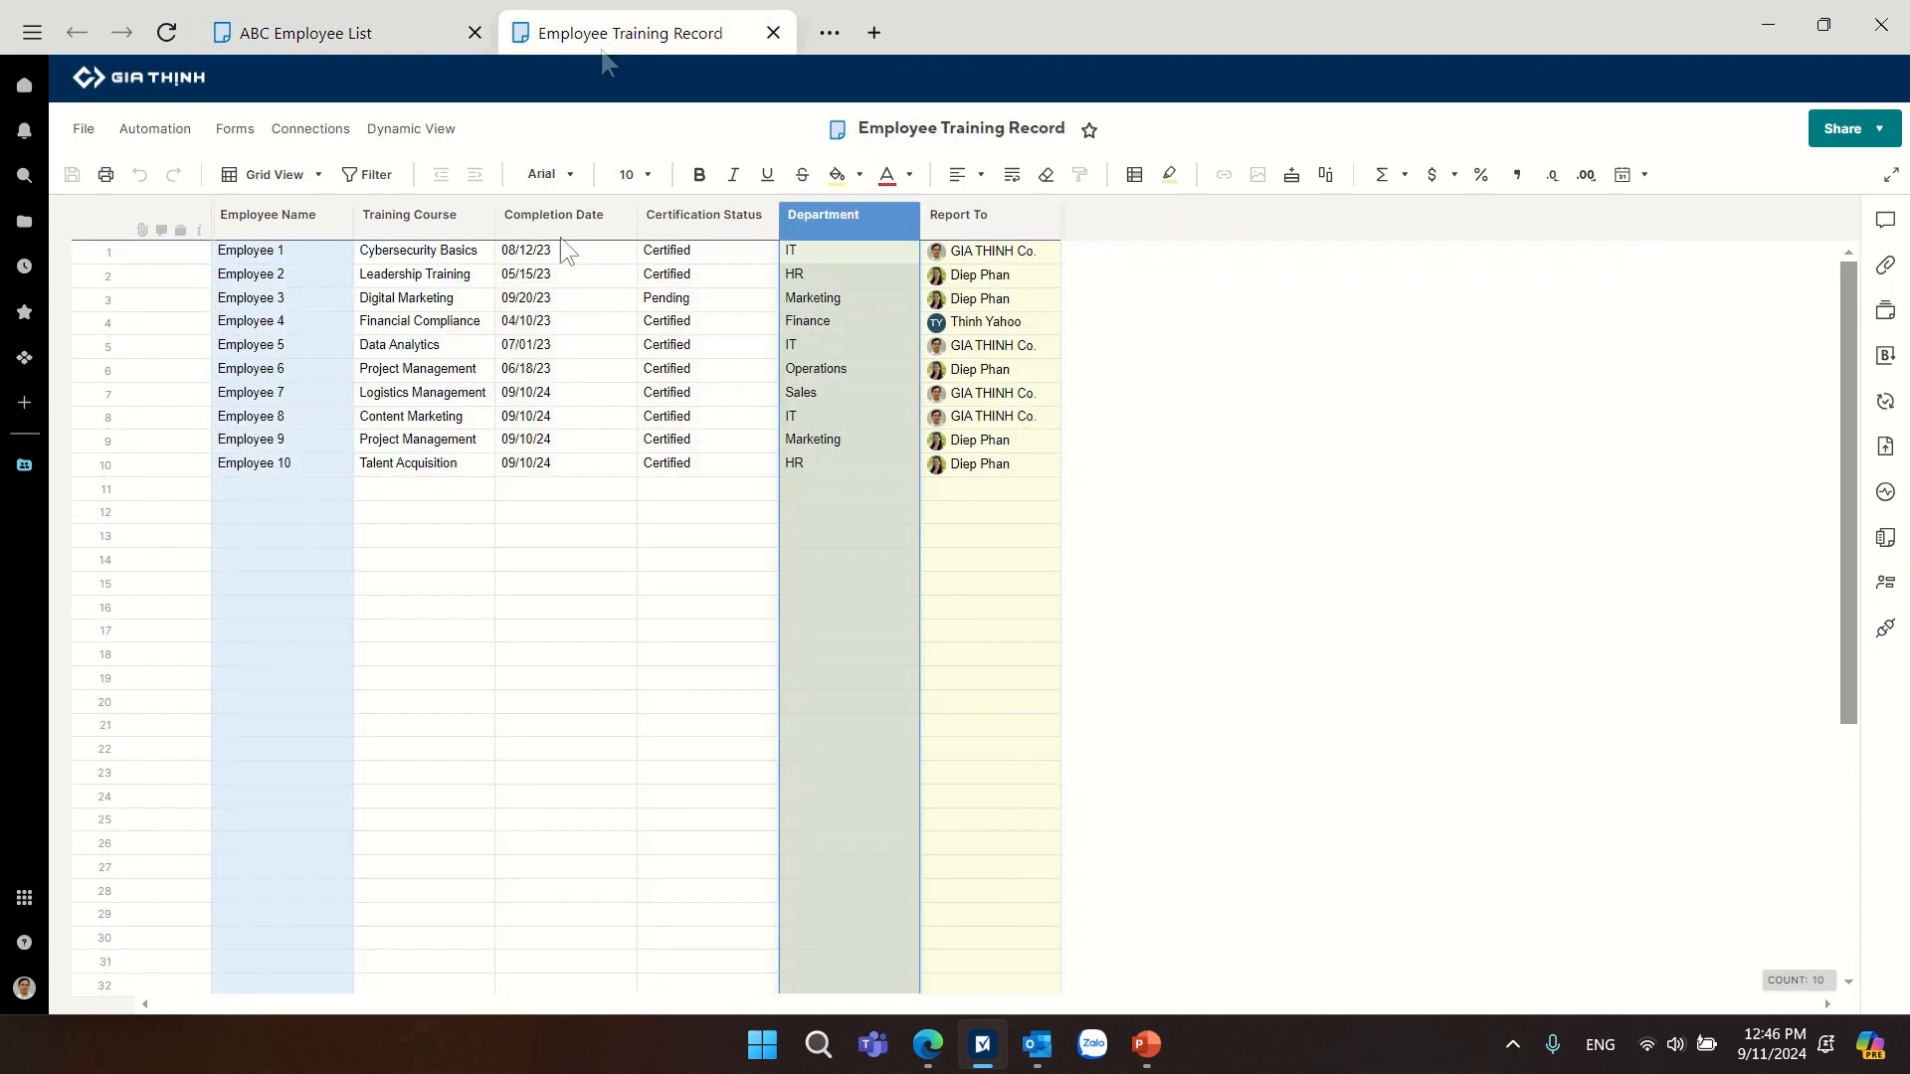
Fill the Employee 10 training entries down as Employee 11, set that row's training course to Financial Compliance, and save the sheet.
left_click(326, 467)
left_click_drag(326, 469, 776, 500)
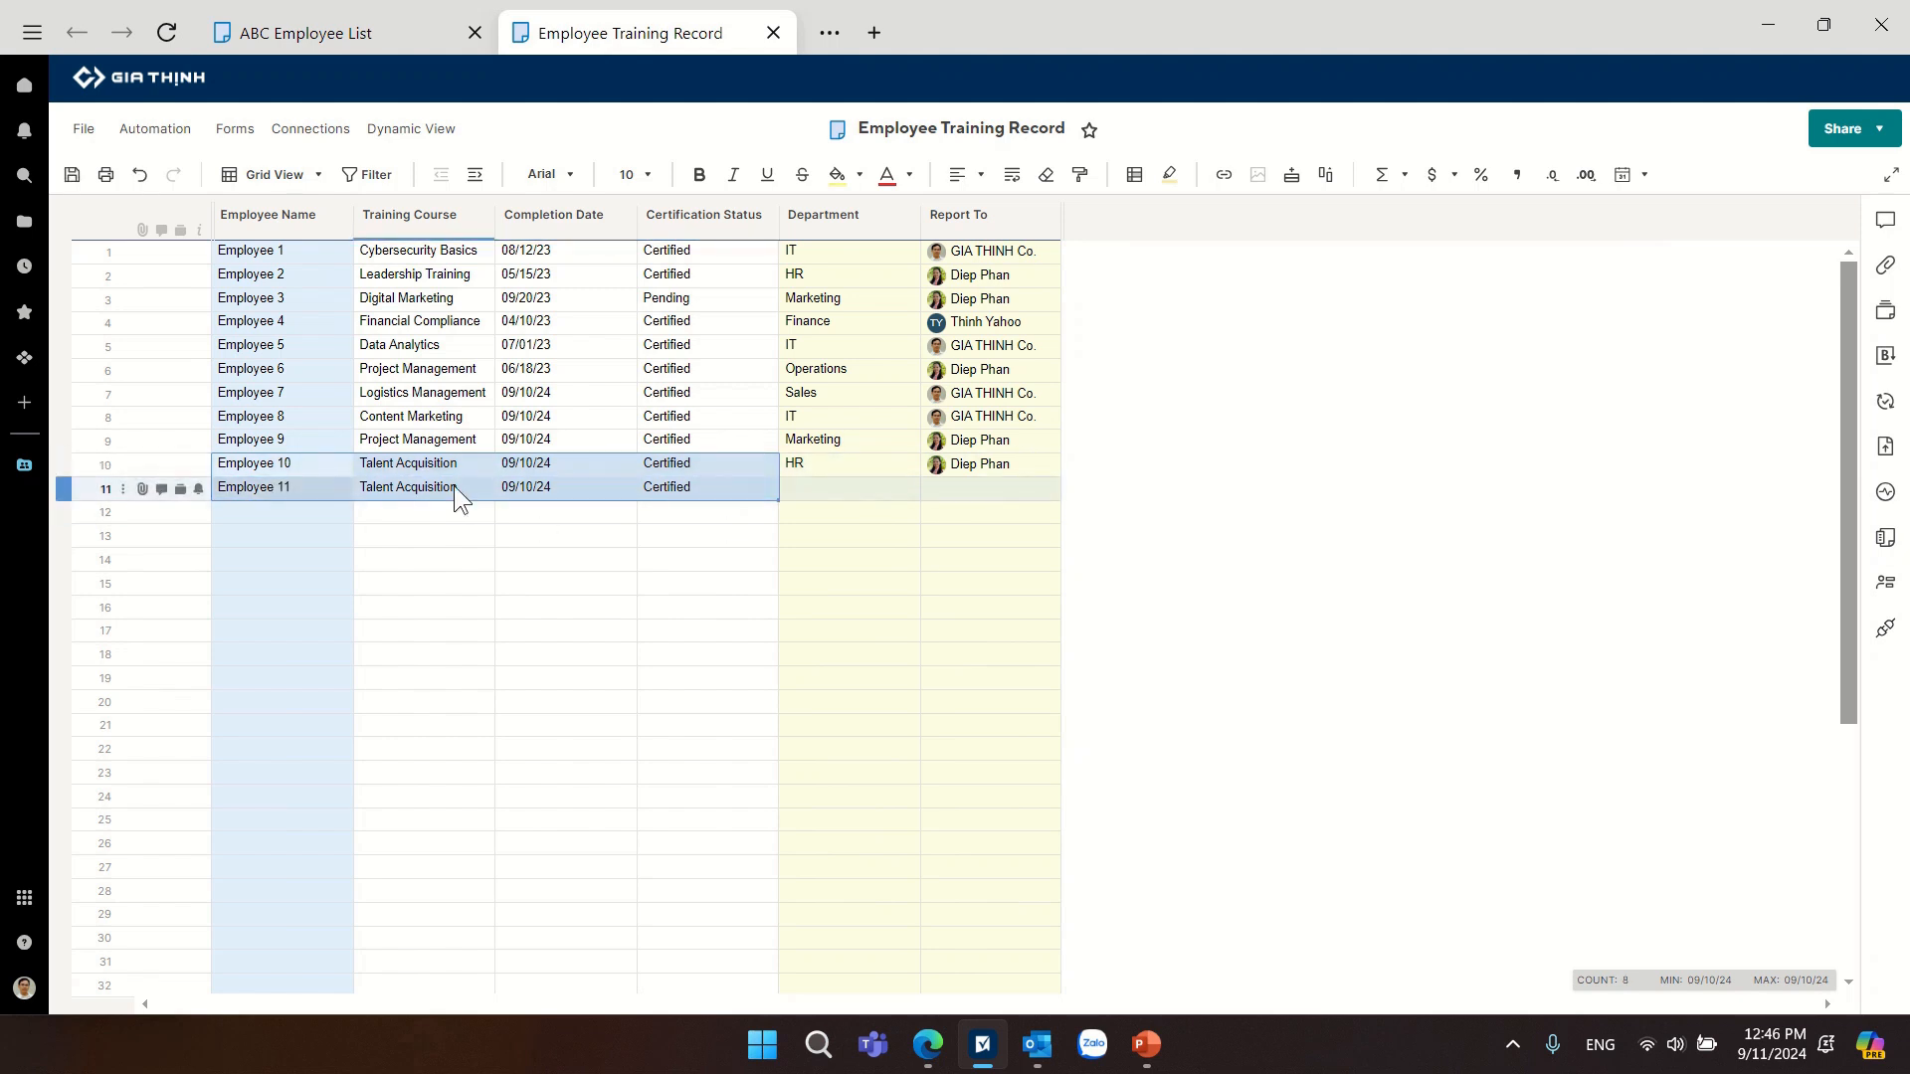
left_click(454, 486)
left_click(483, 489)
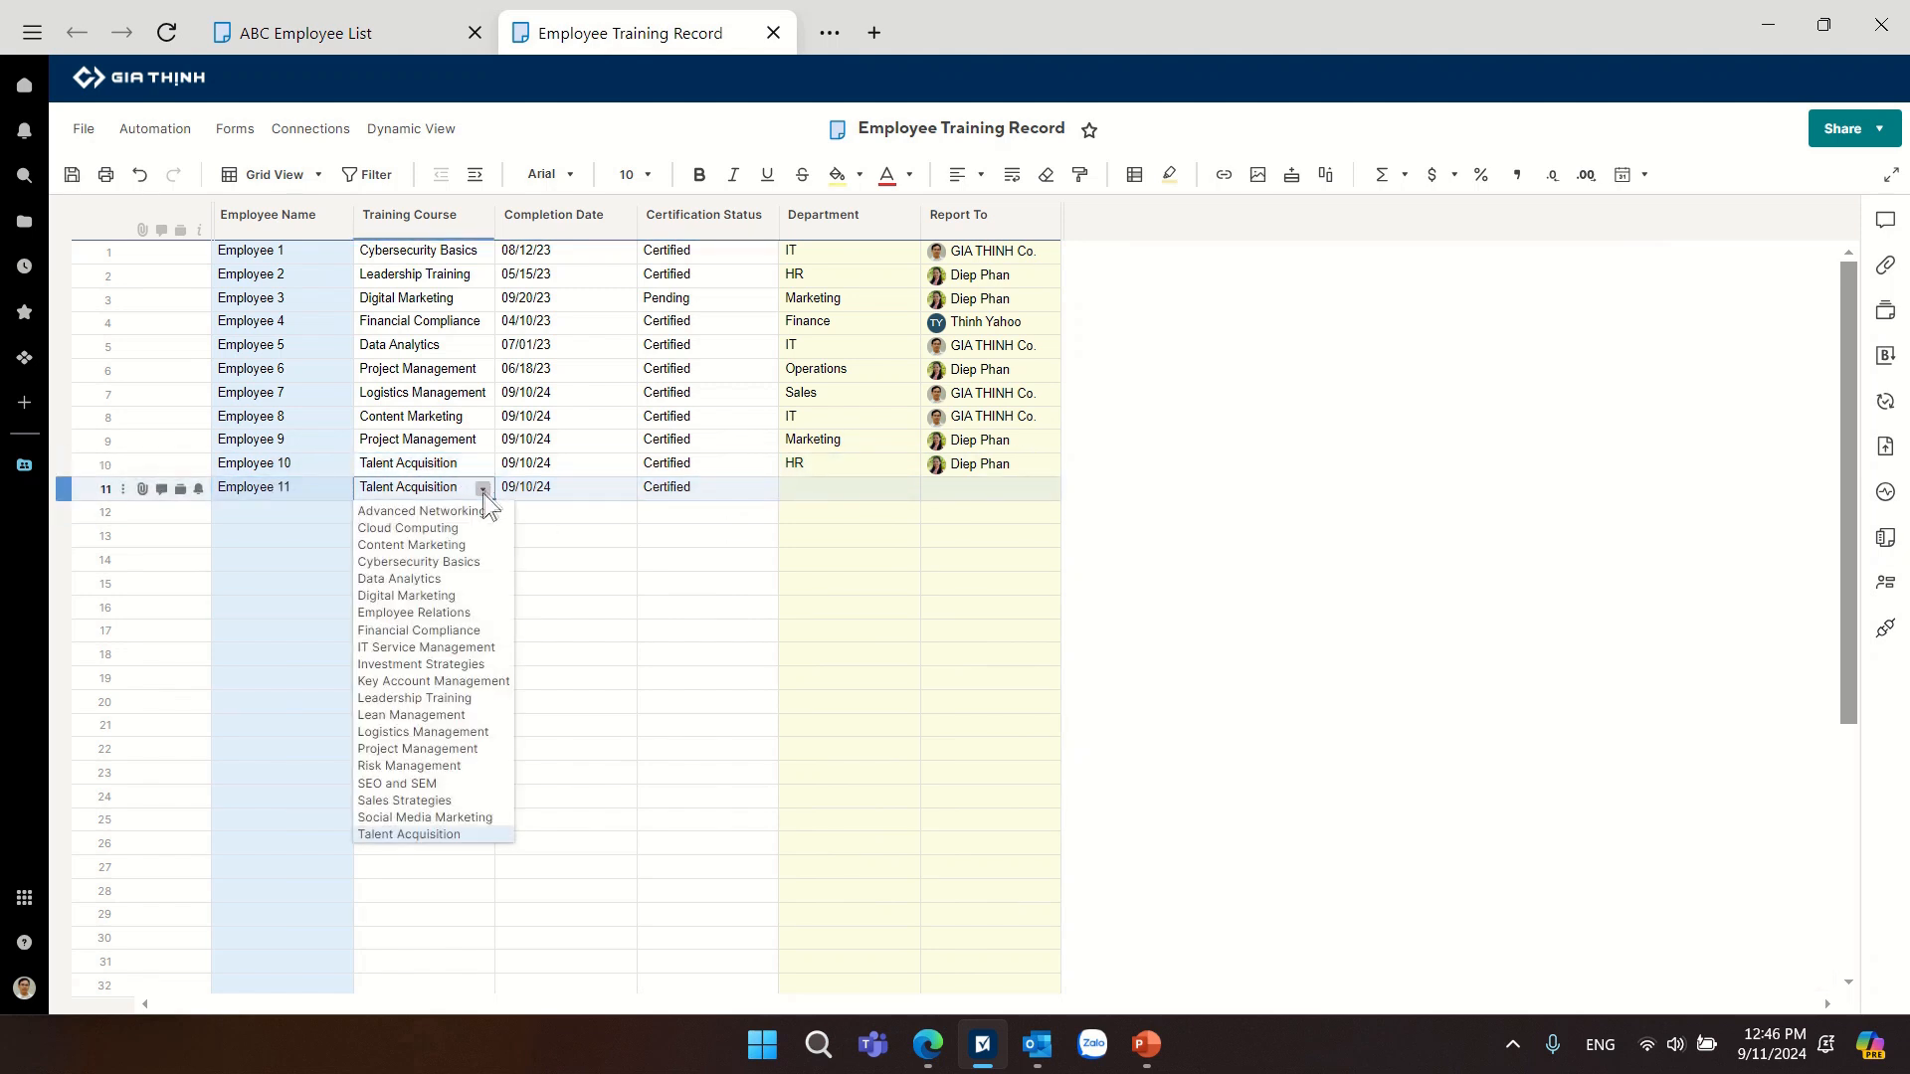
left_click(429, 633)
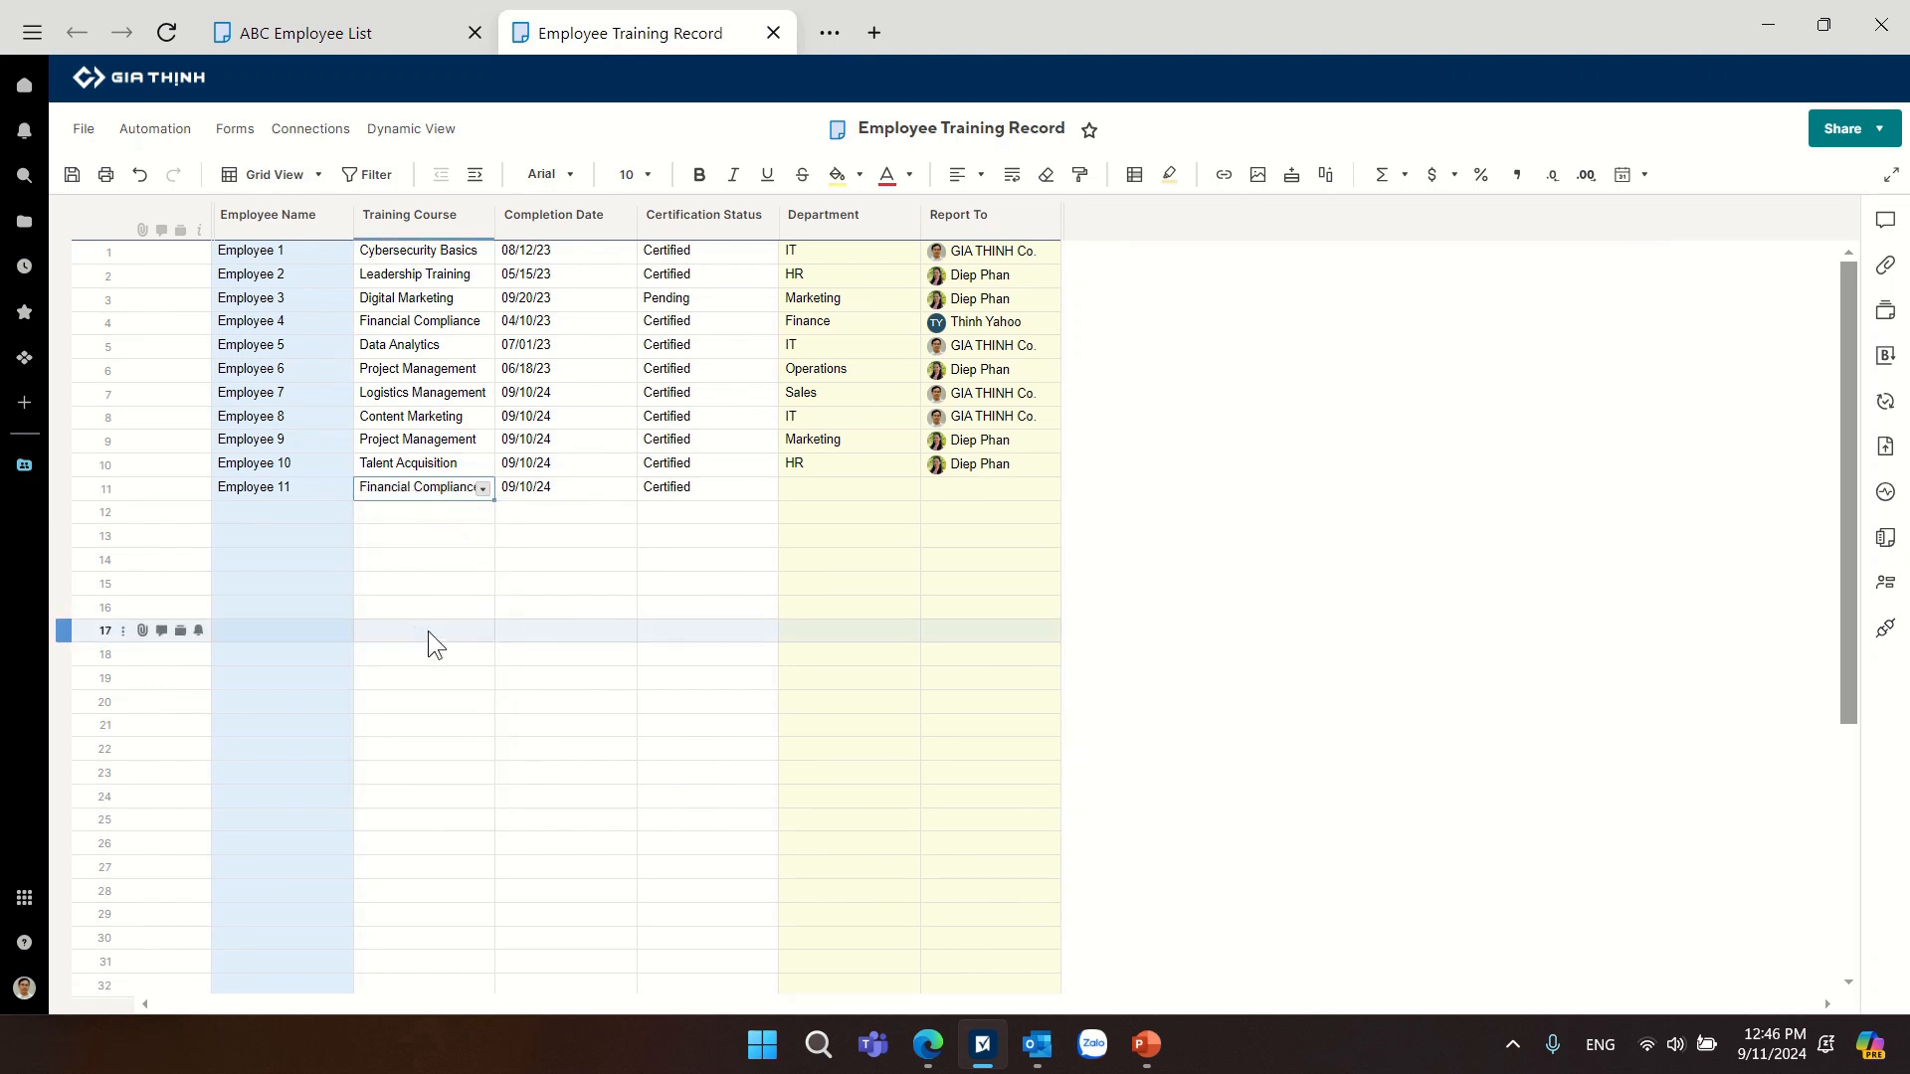
left_click(75, 176)
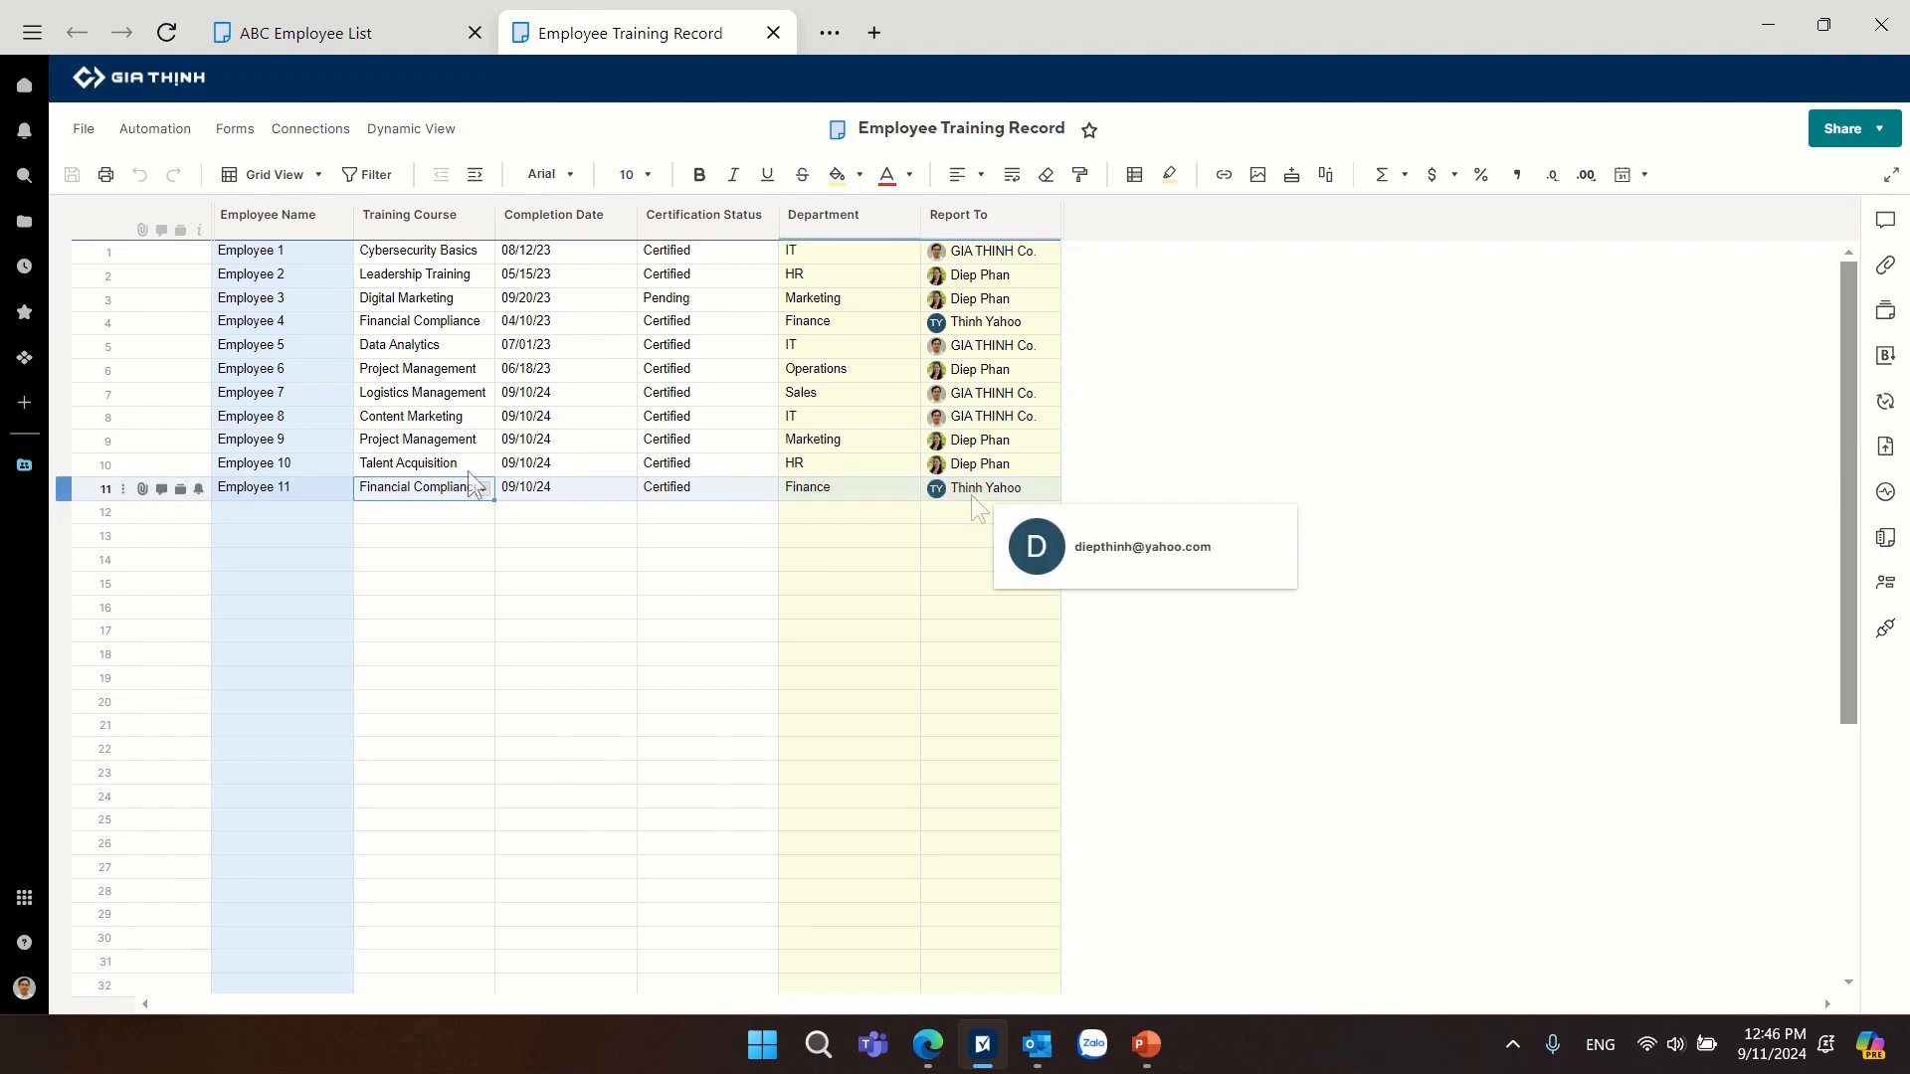
Compare Employee 11's department and Report To entry in the training record with the same row in the ABC Employee List.
left_click(104, 488)
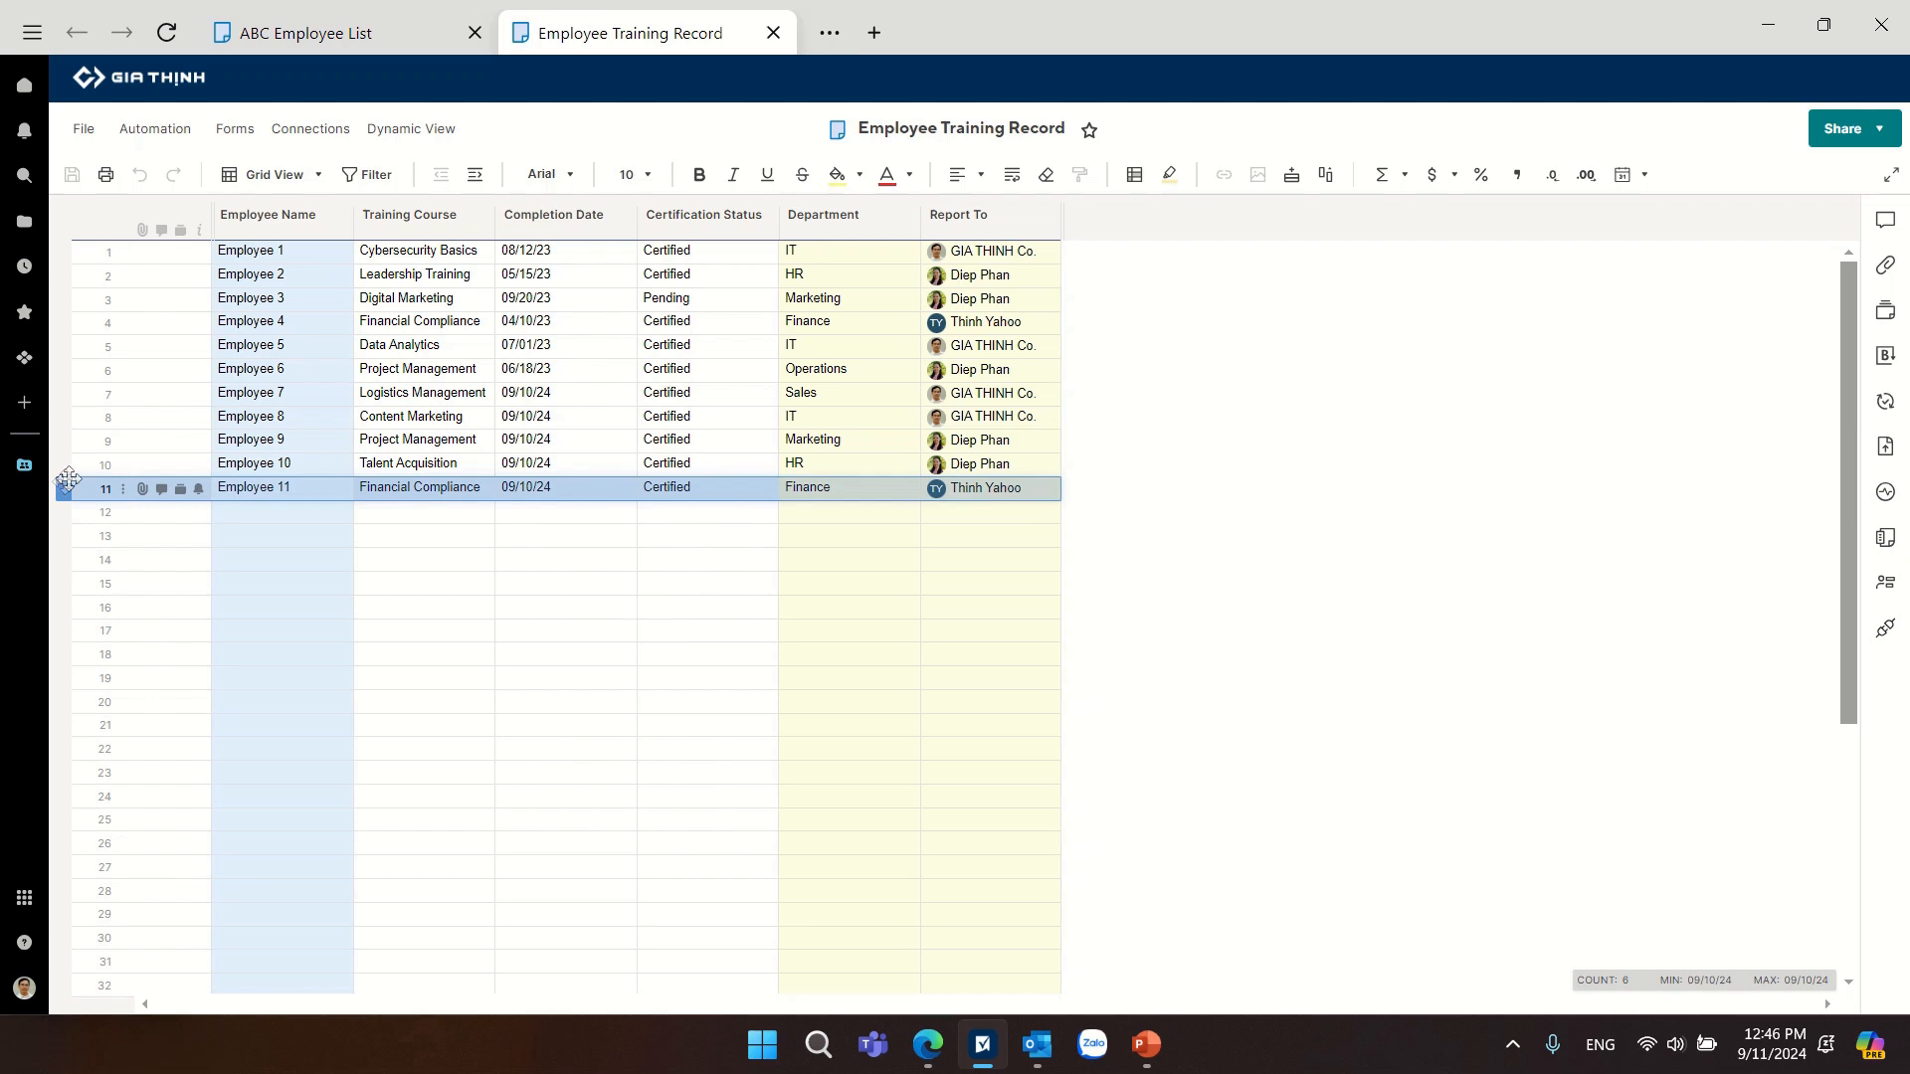
left_click(321, 32)
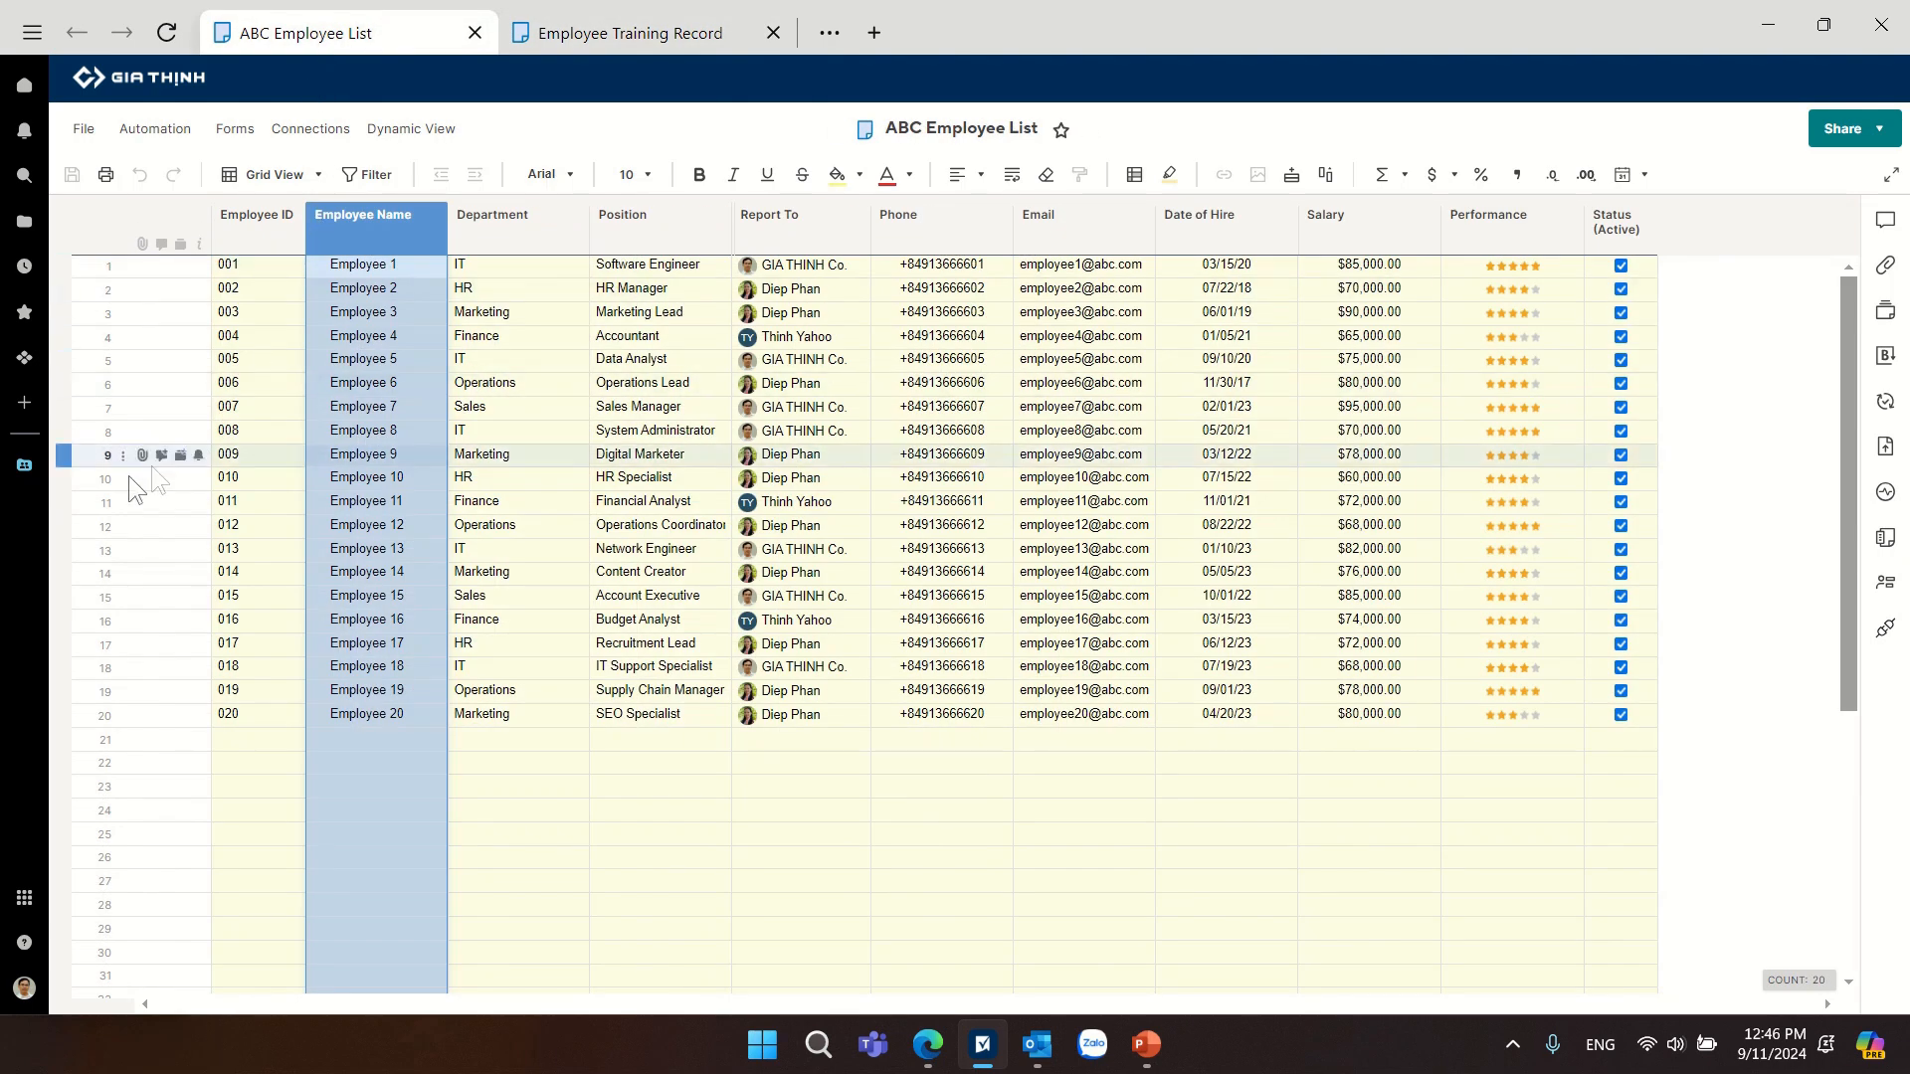
left_click(64, 503)
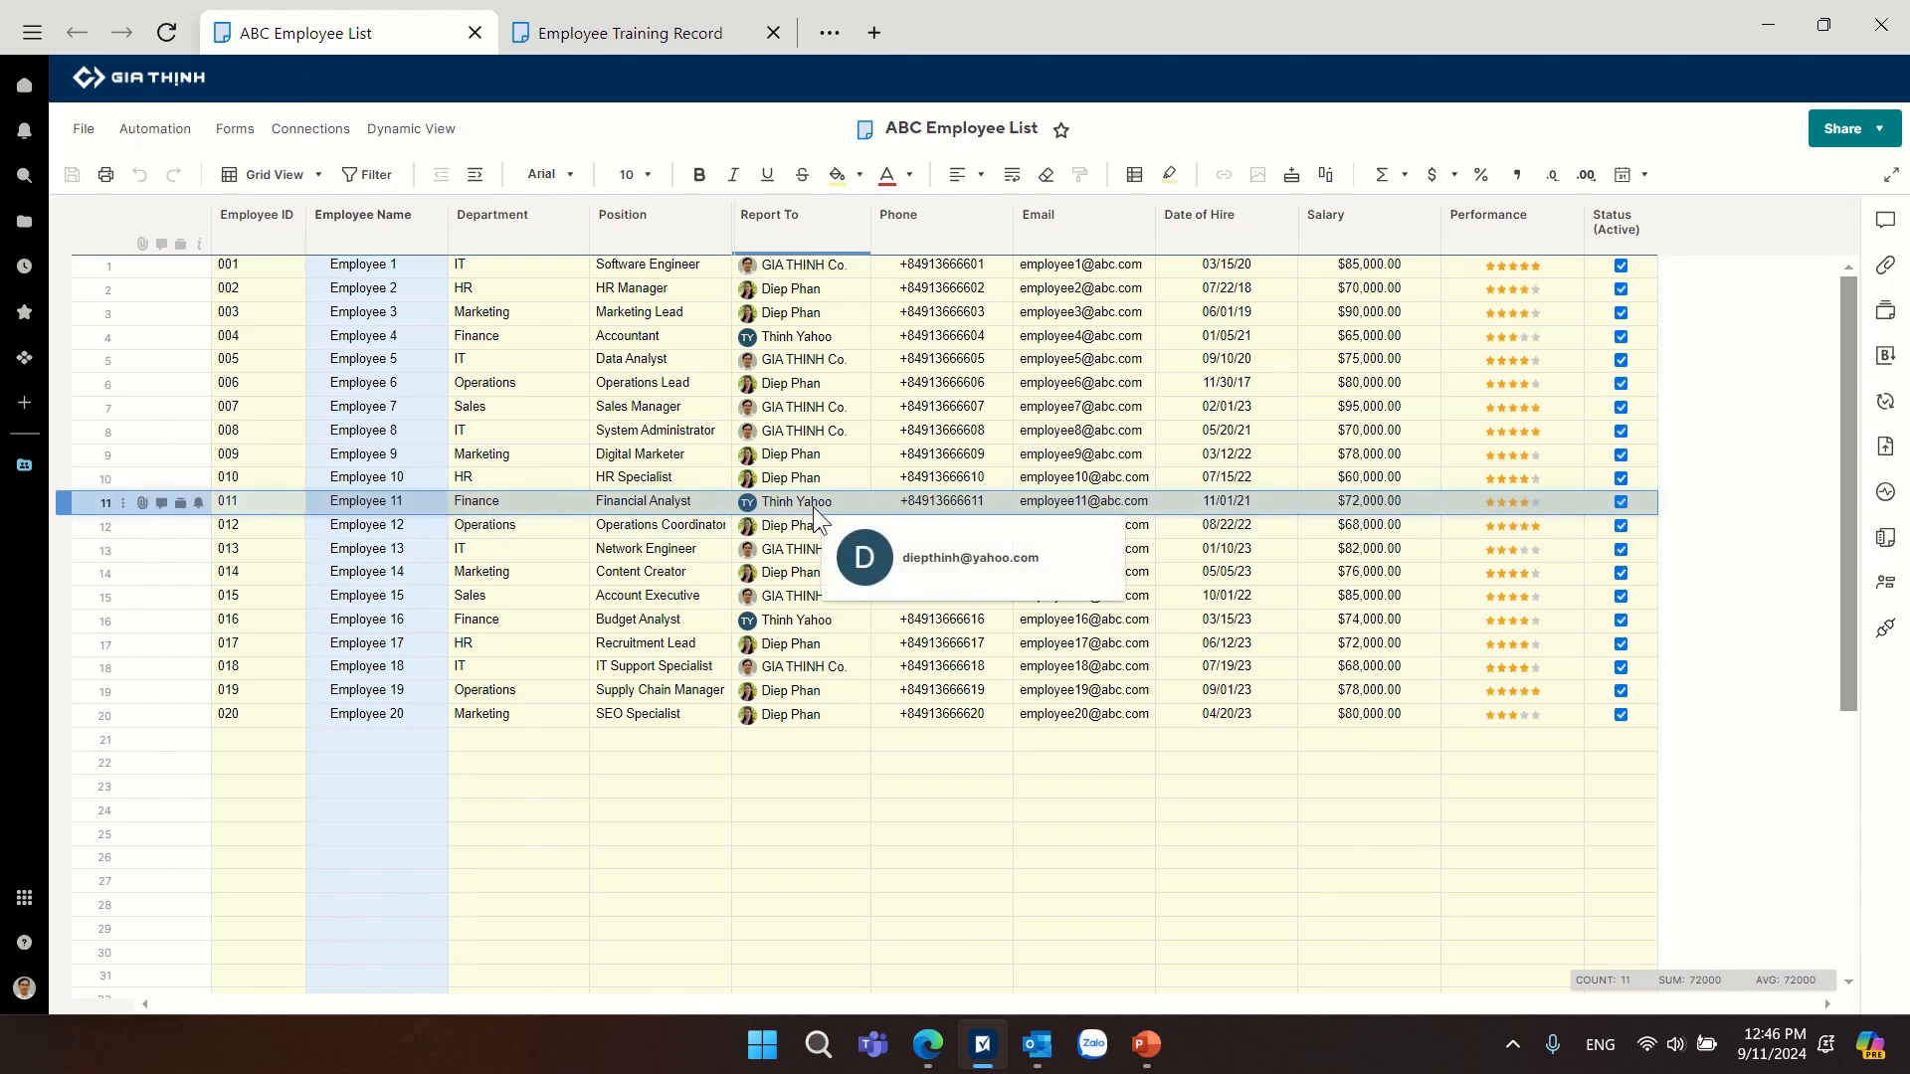
left_click(646, 34)
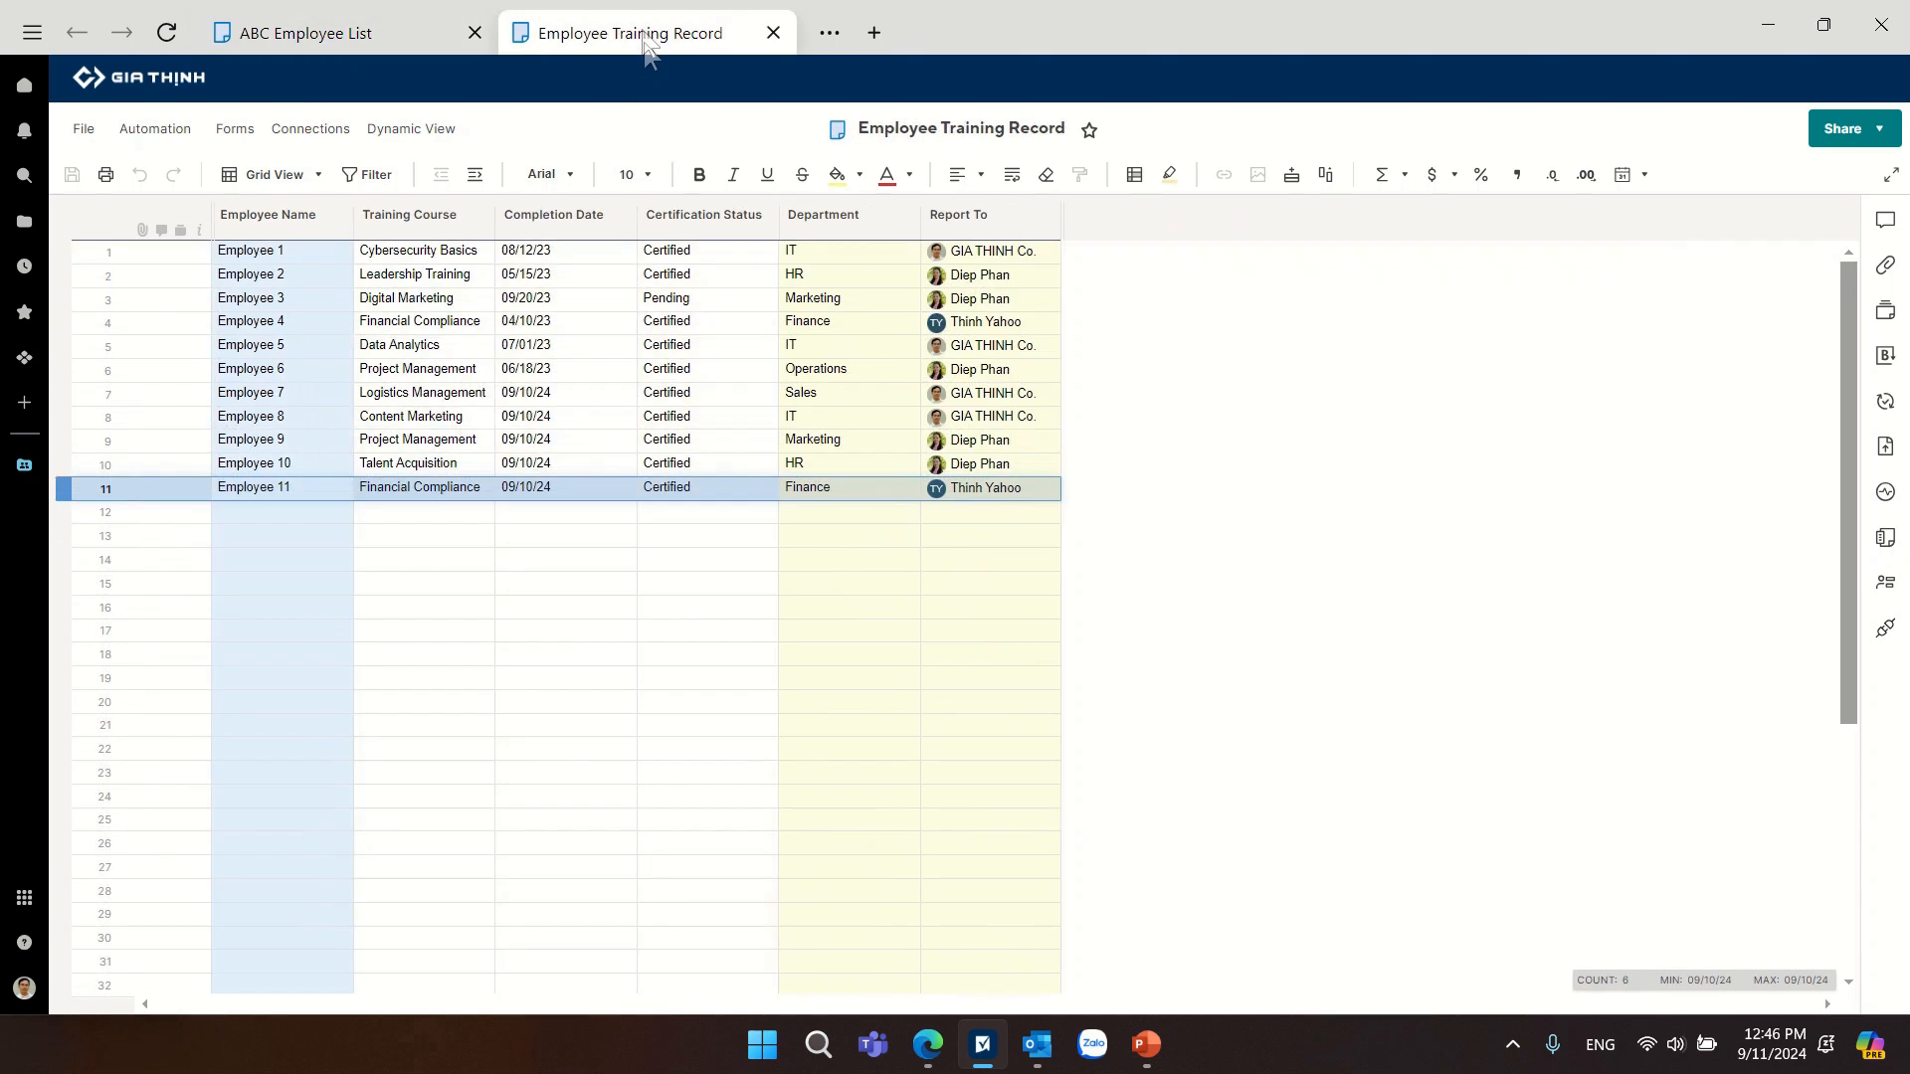
left_click(742, 513)
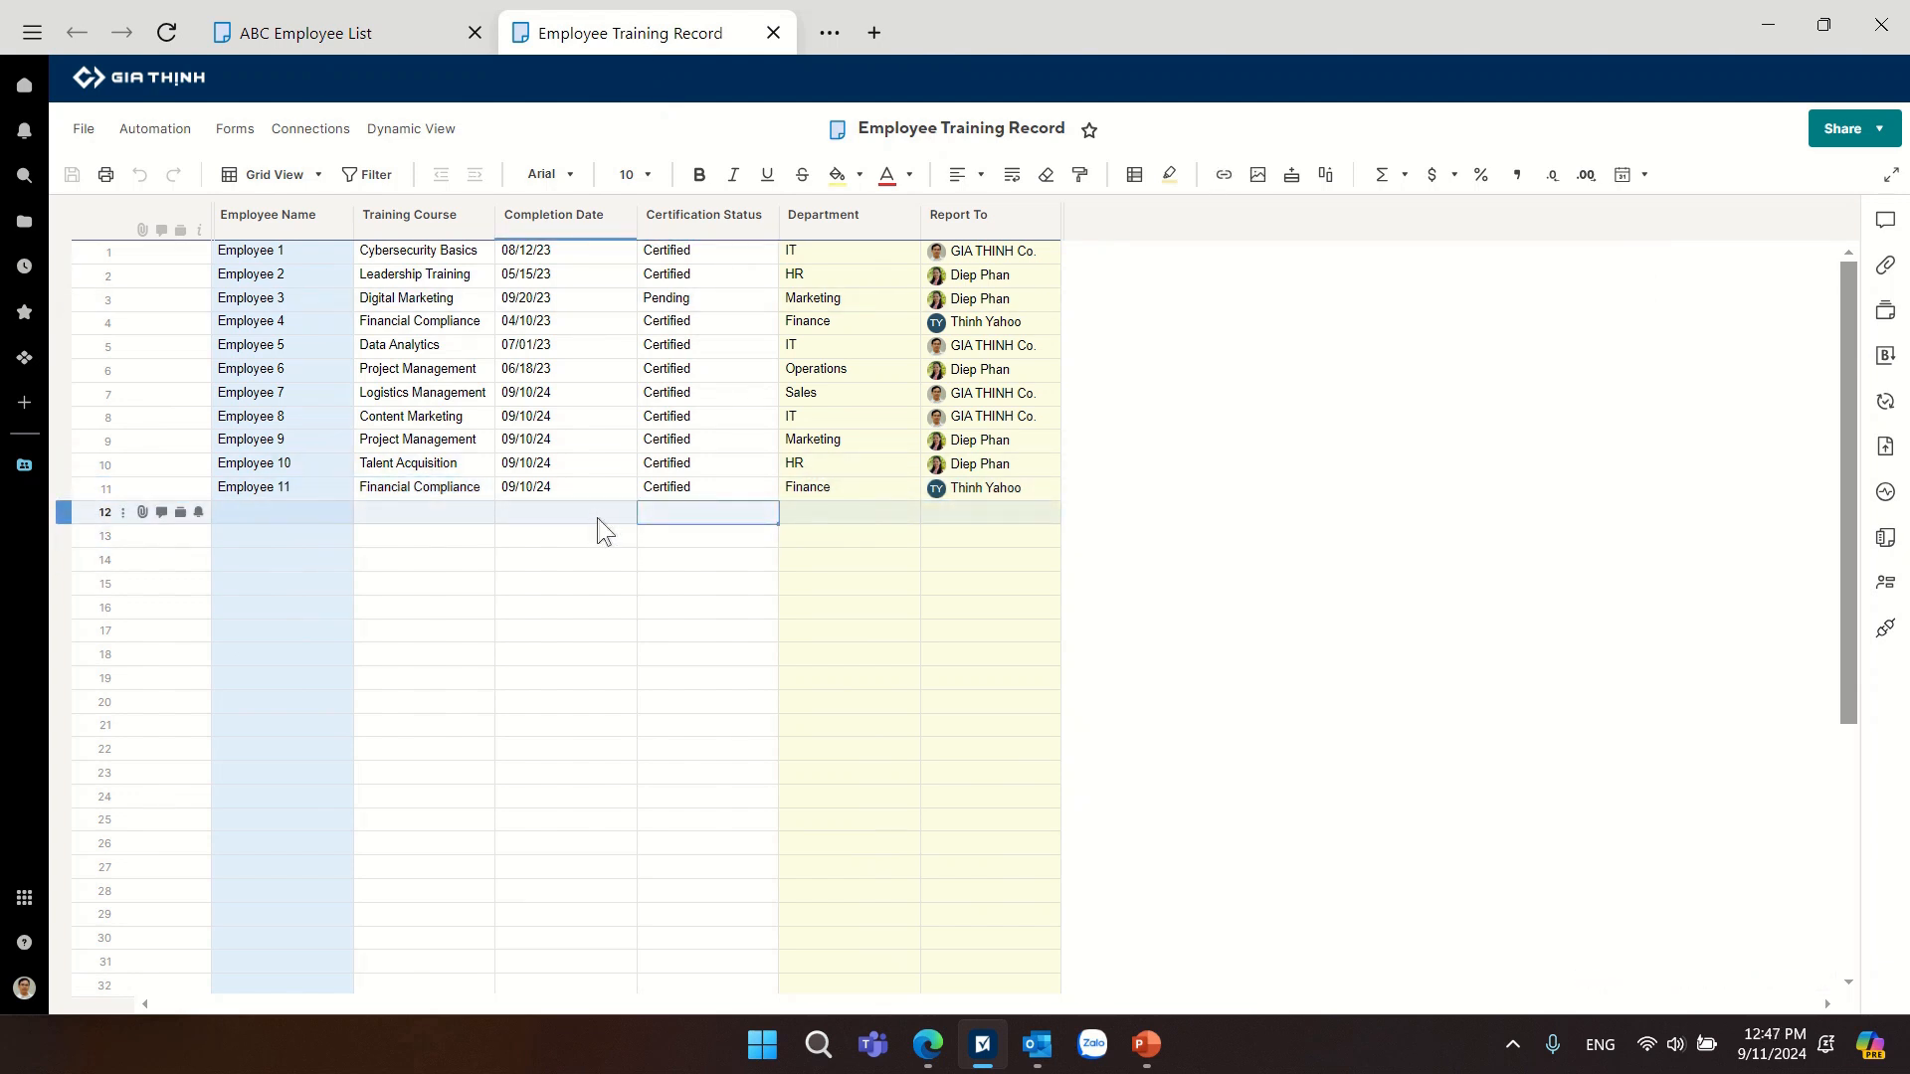
In the ABC Employee List, set Employee 11's department to Sales and position to Sales Manager.
left_click(379, 32)
left_click(496, 507)
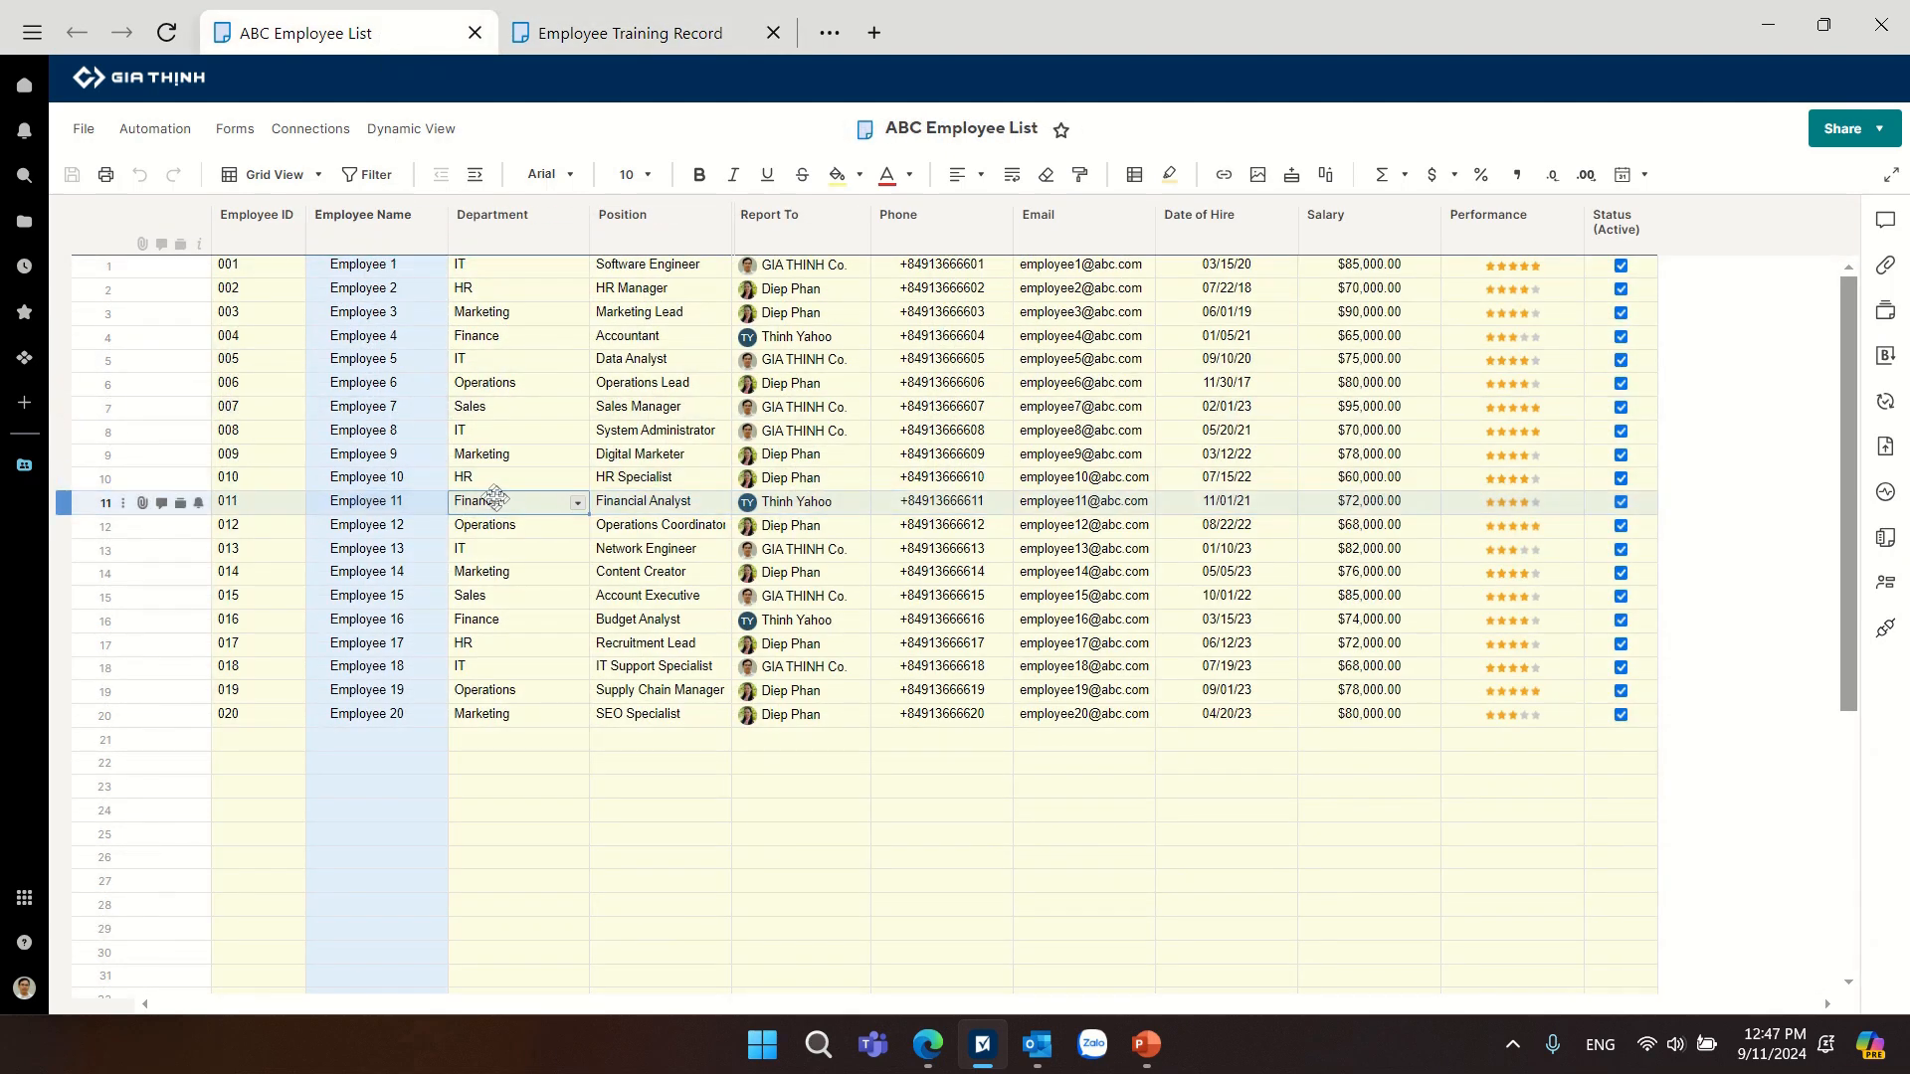
left_click(576, 504)
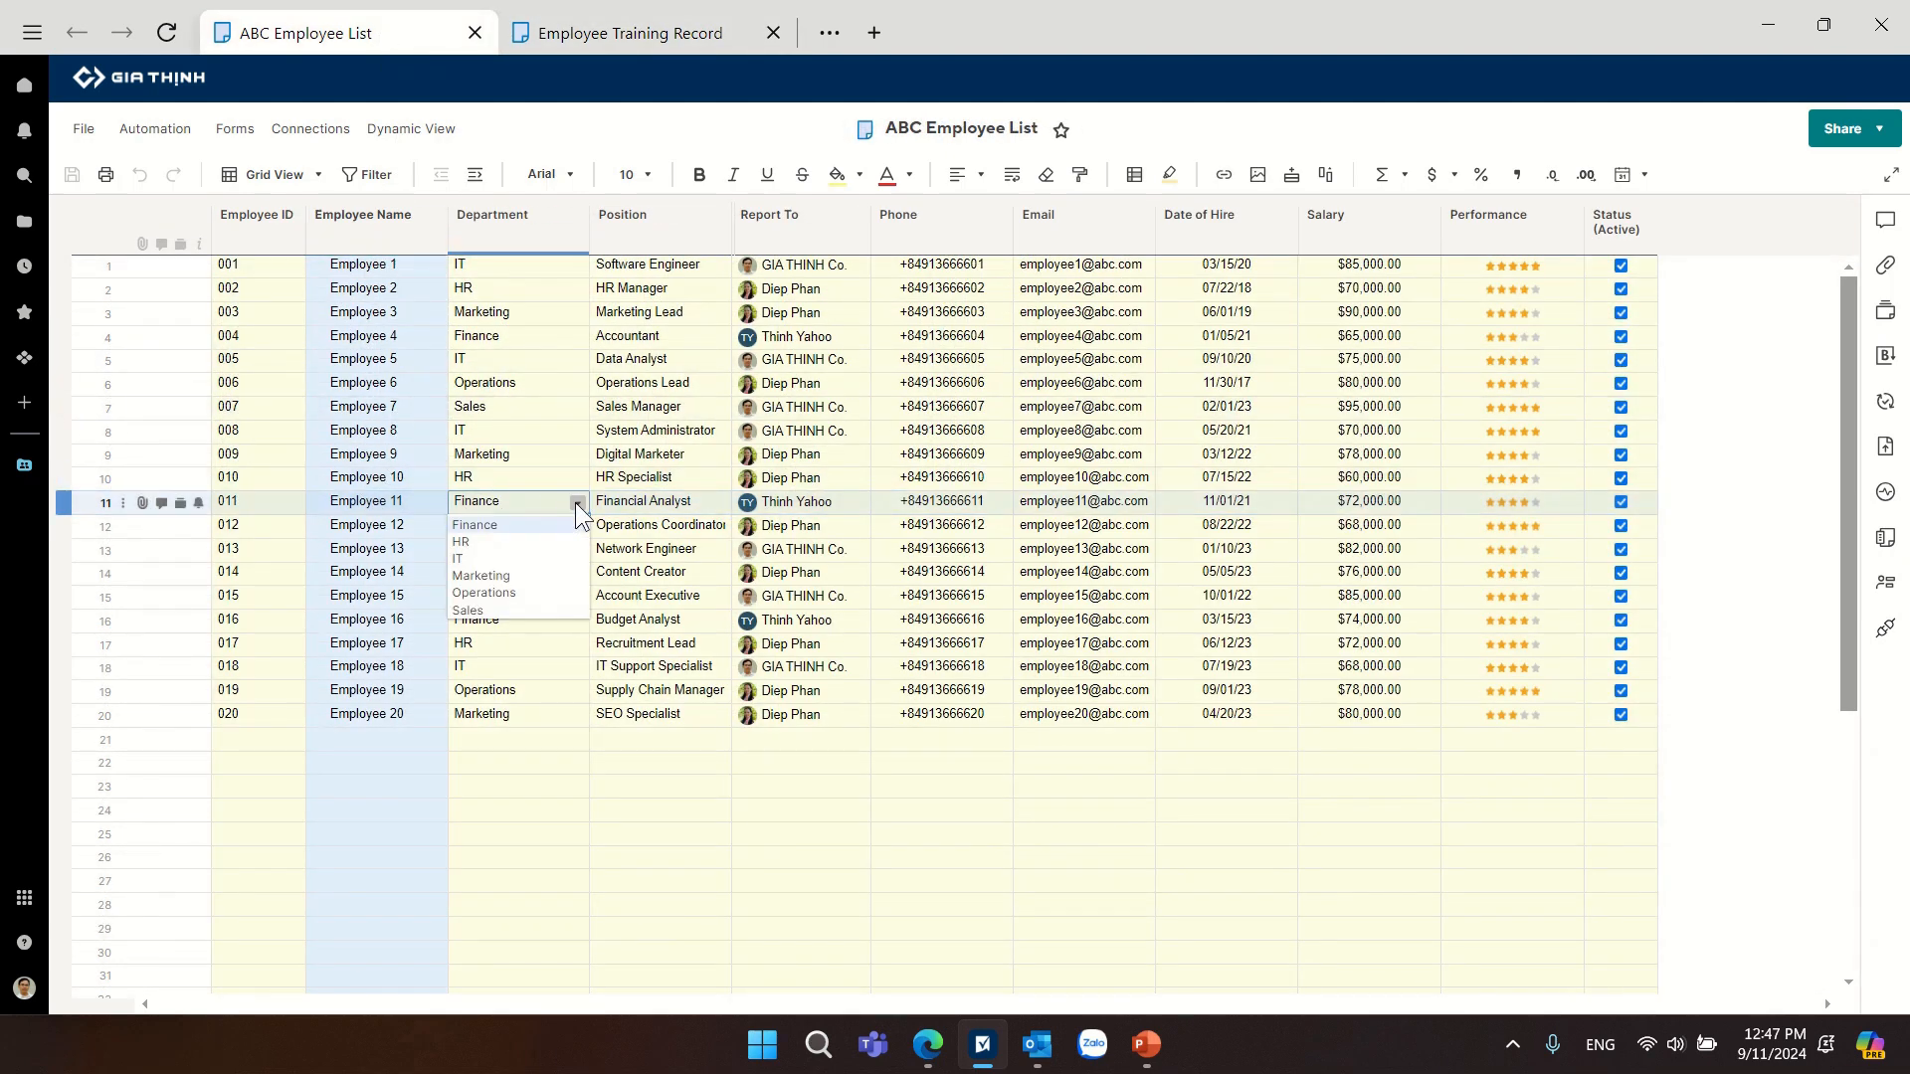
left_click(502, 611)
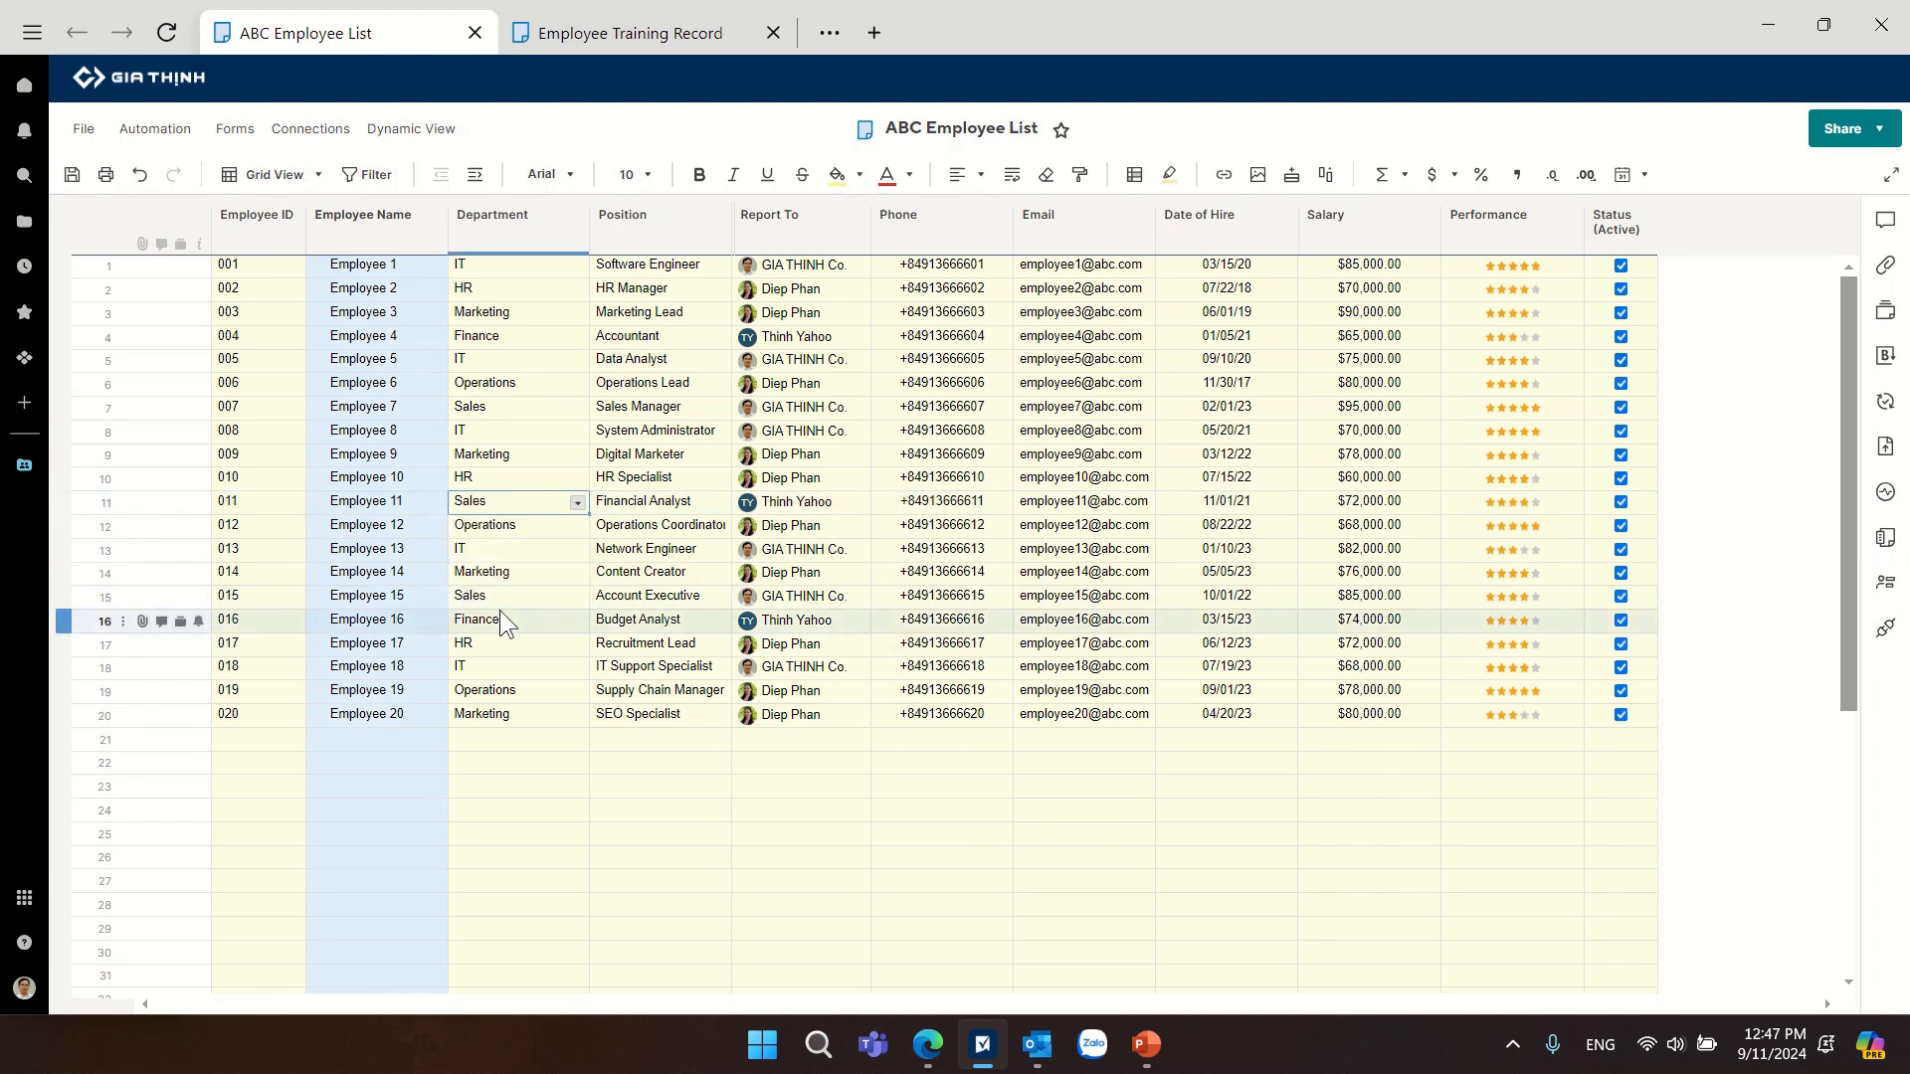
left_click(668, 508)
left_click(718, 505)
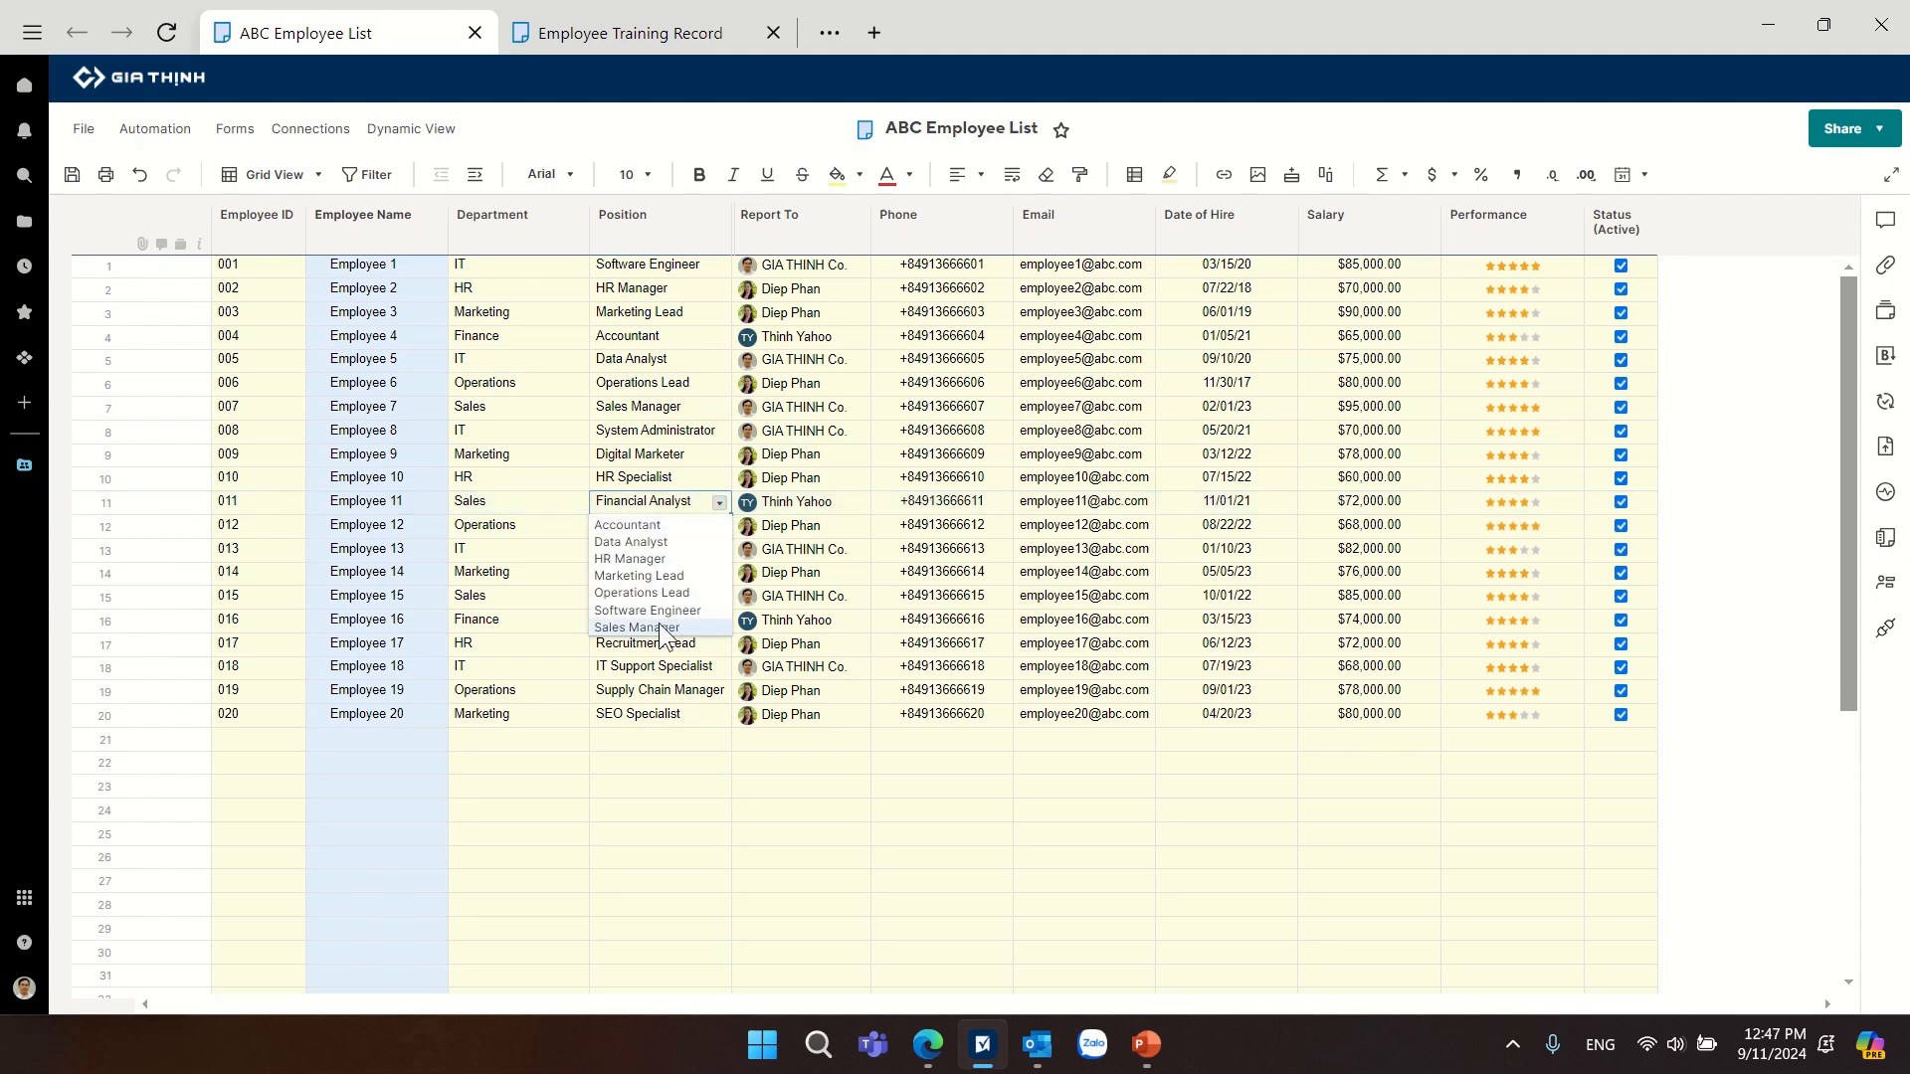
left_click(664, 629)
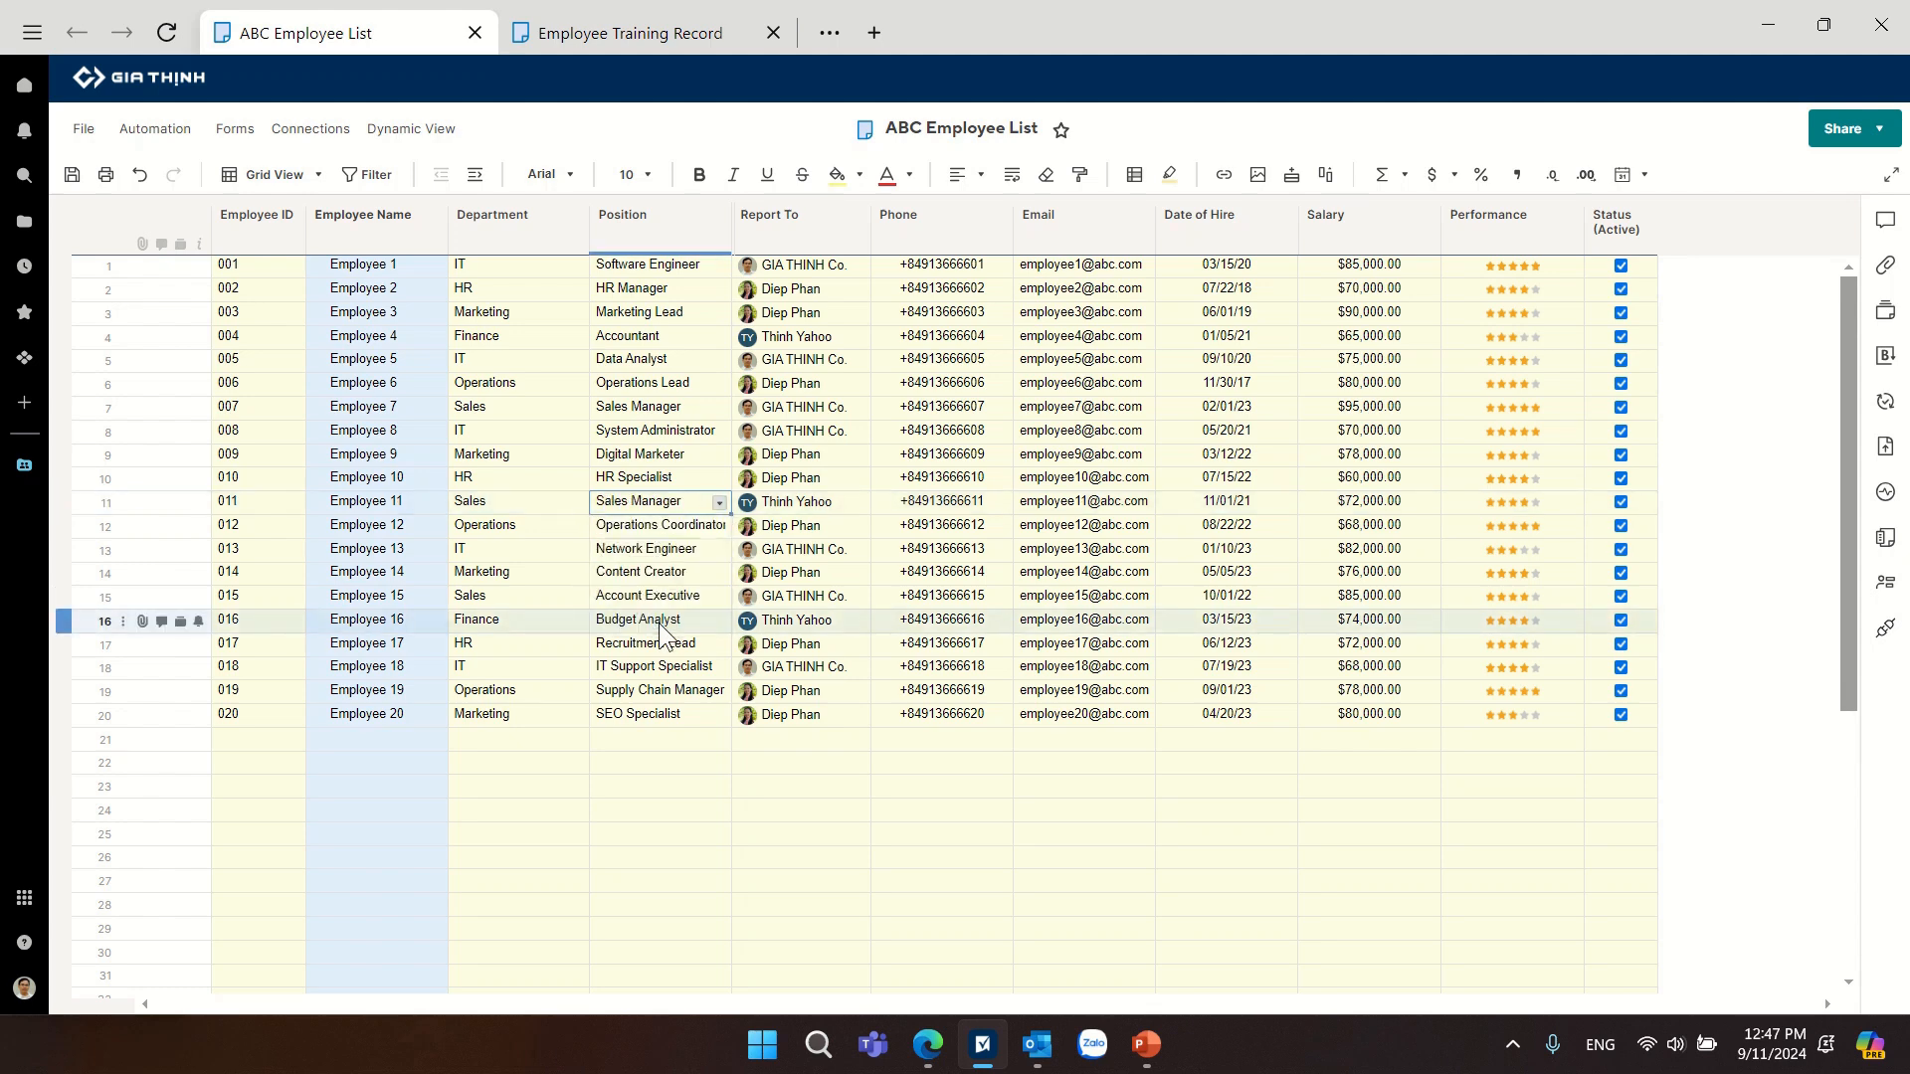
Replace Employee 11's Report To contact with GIA THINH Co. and save the employee list.
left_click(811, 510)
left_click(856, 504)
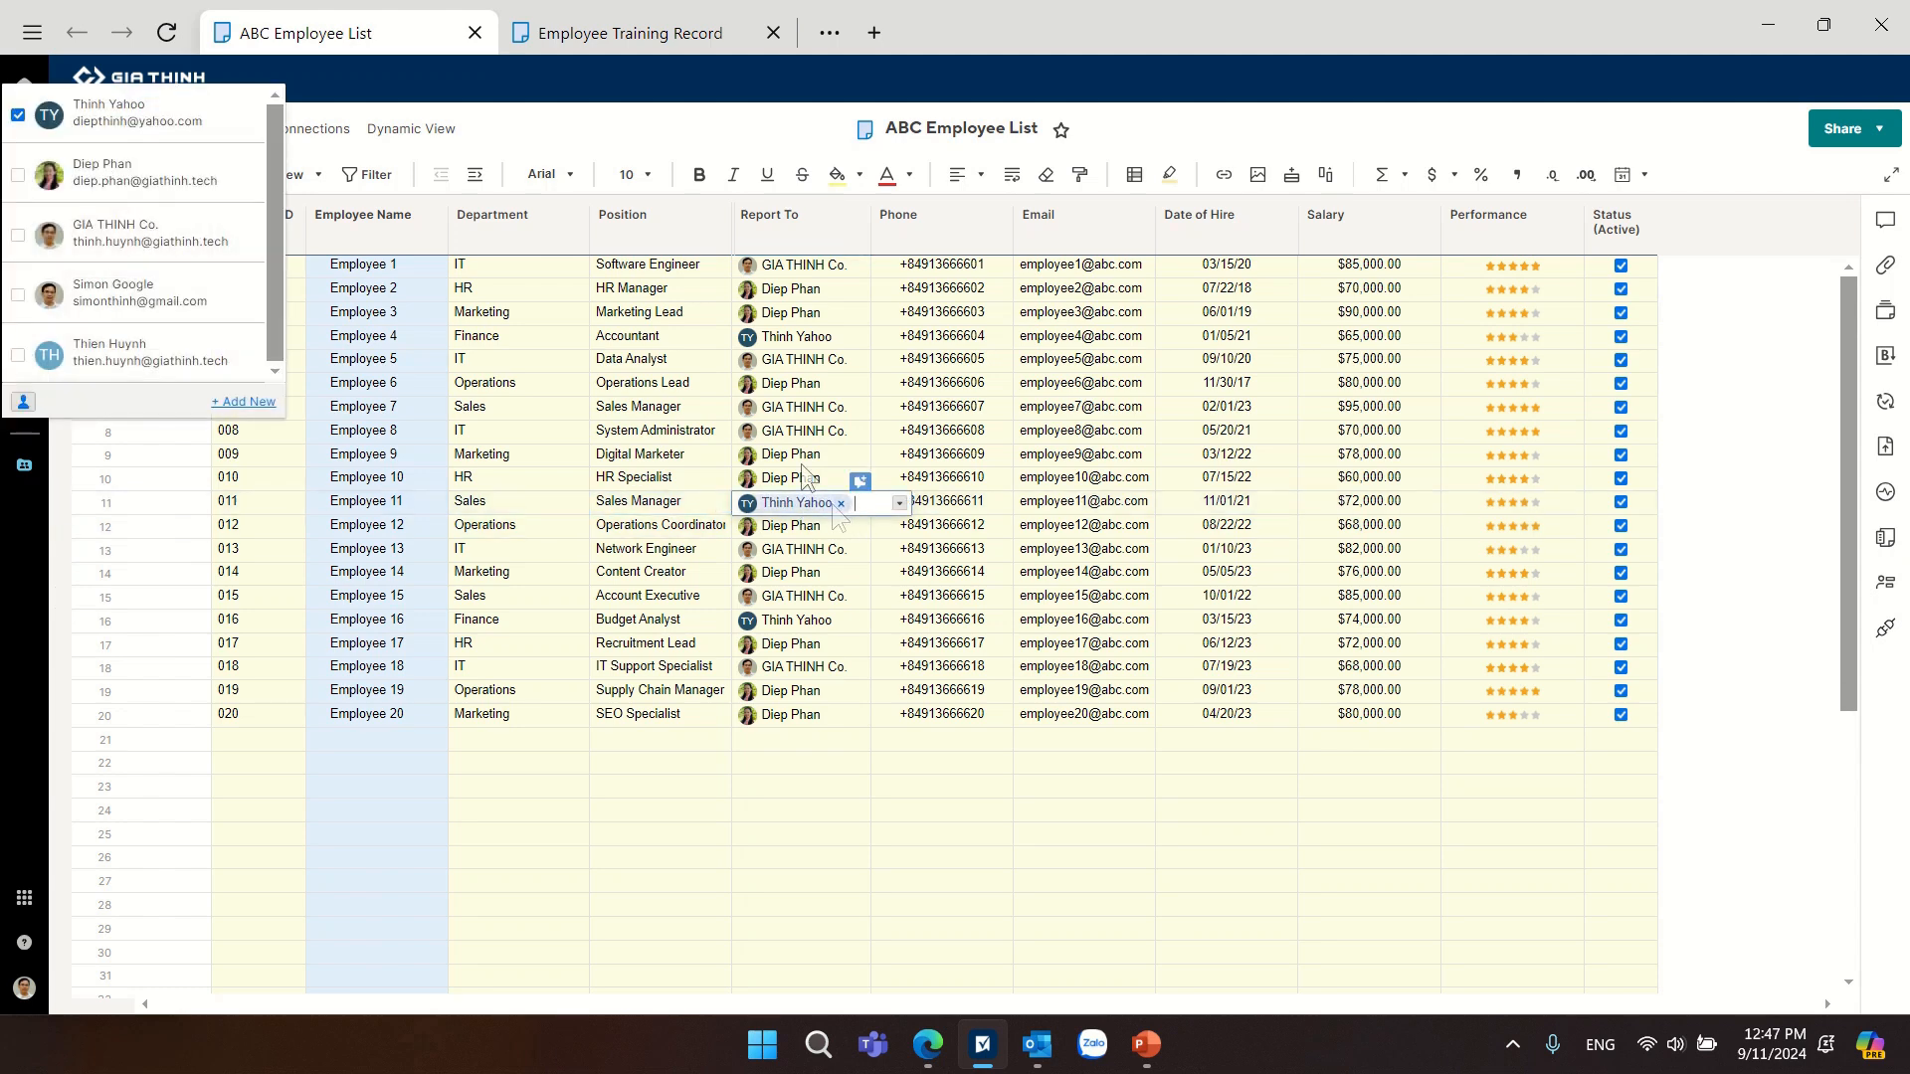
left_click(139, 232)
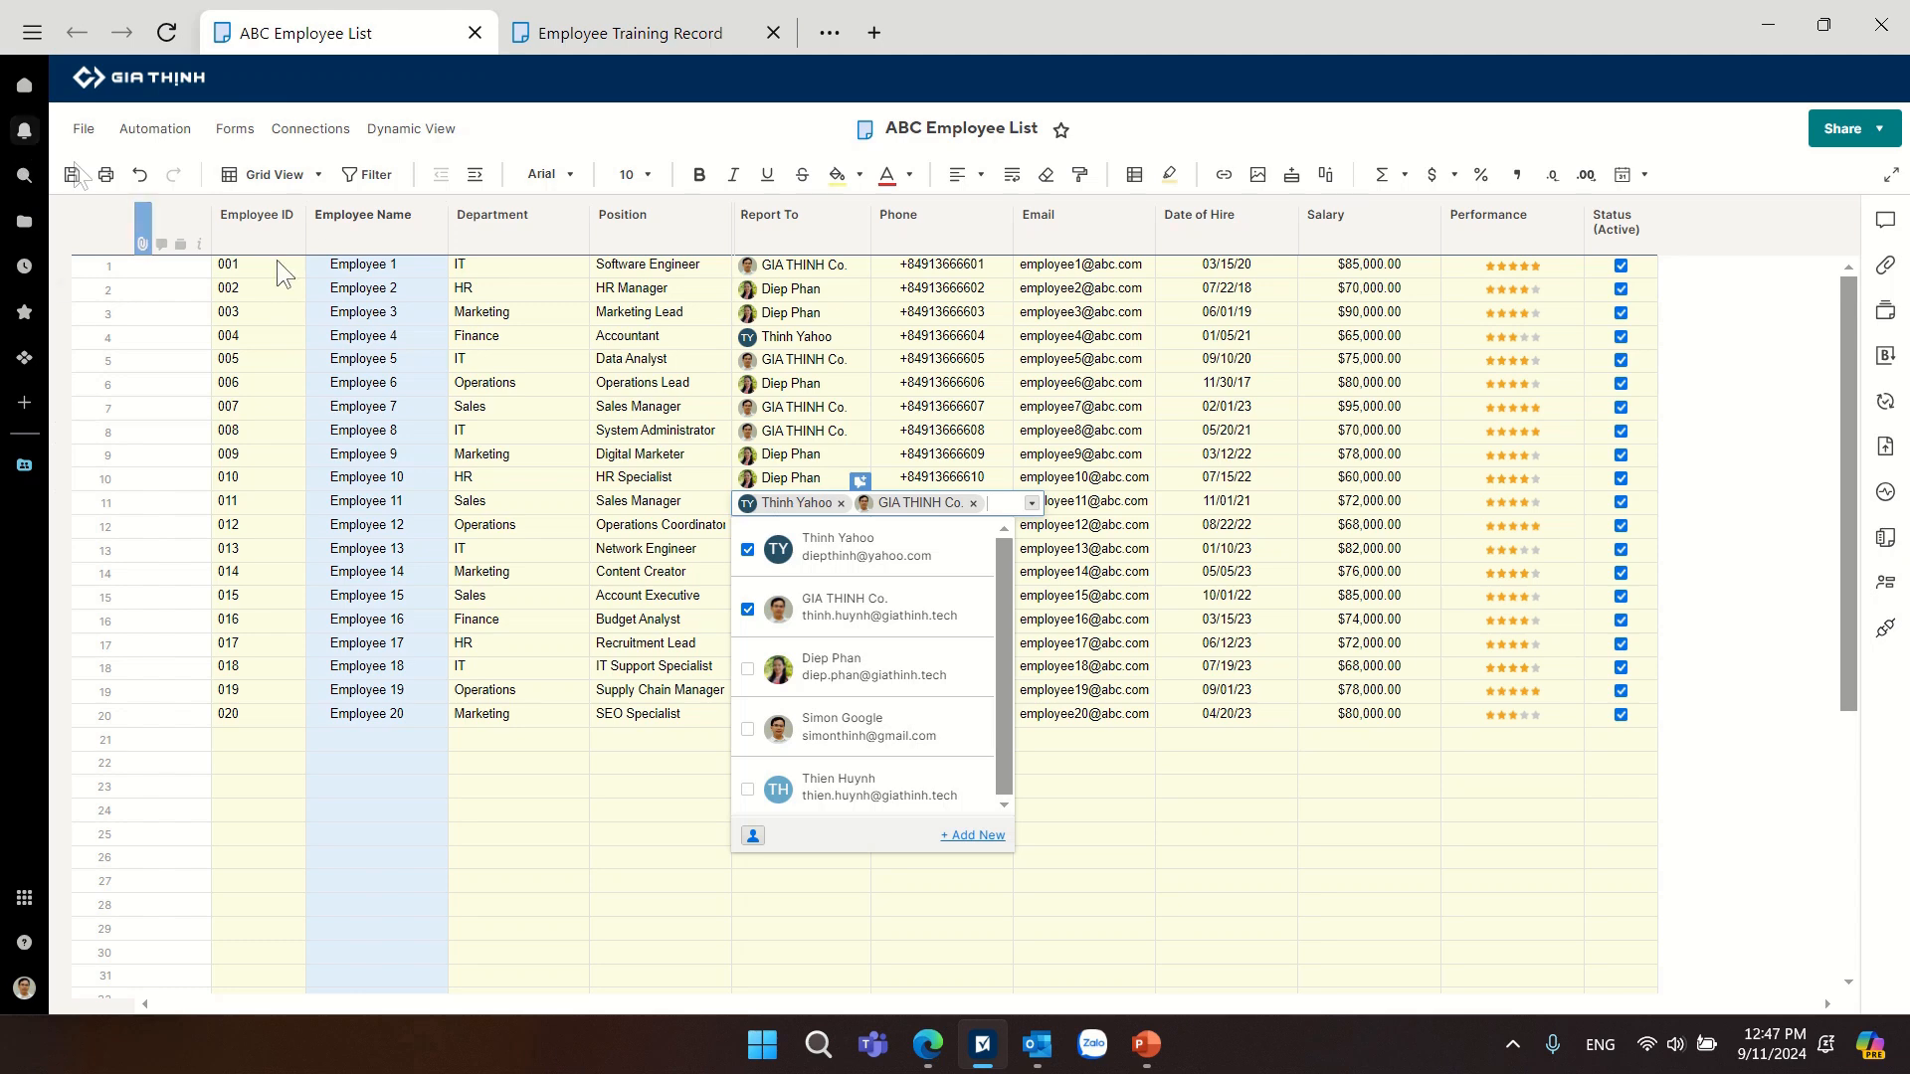
left_click(748, 551)
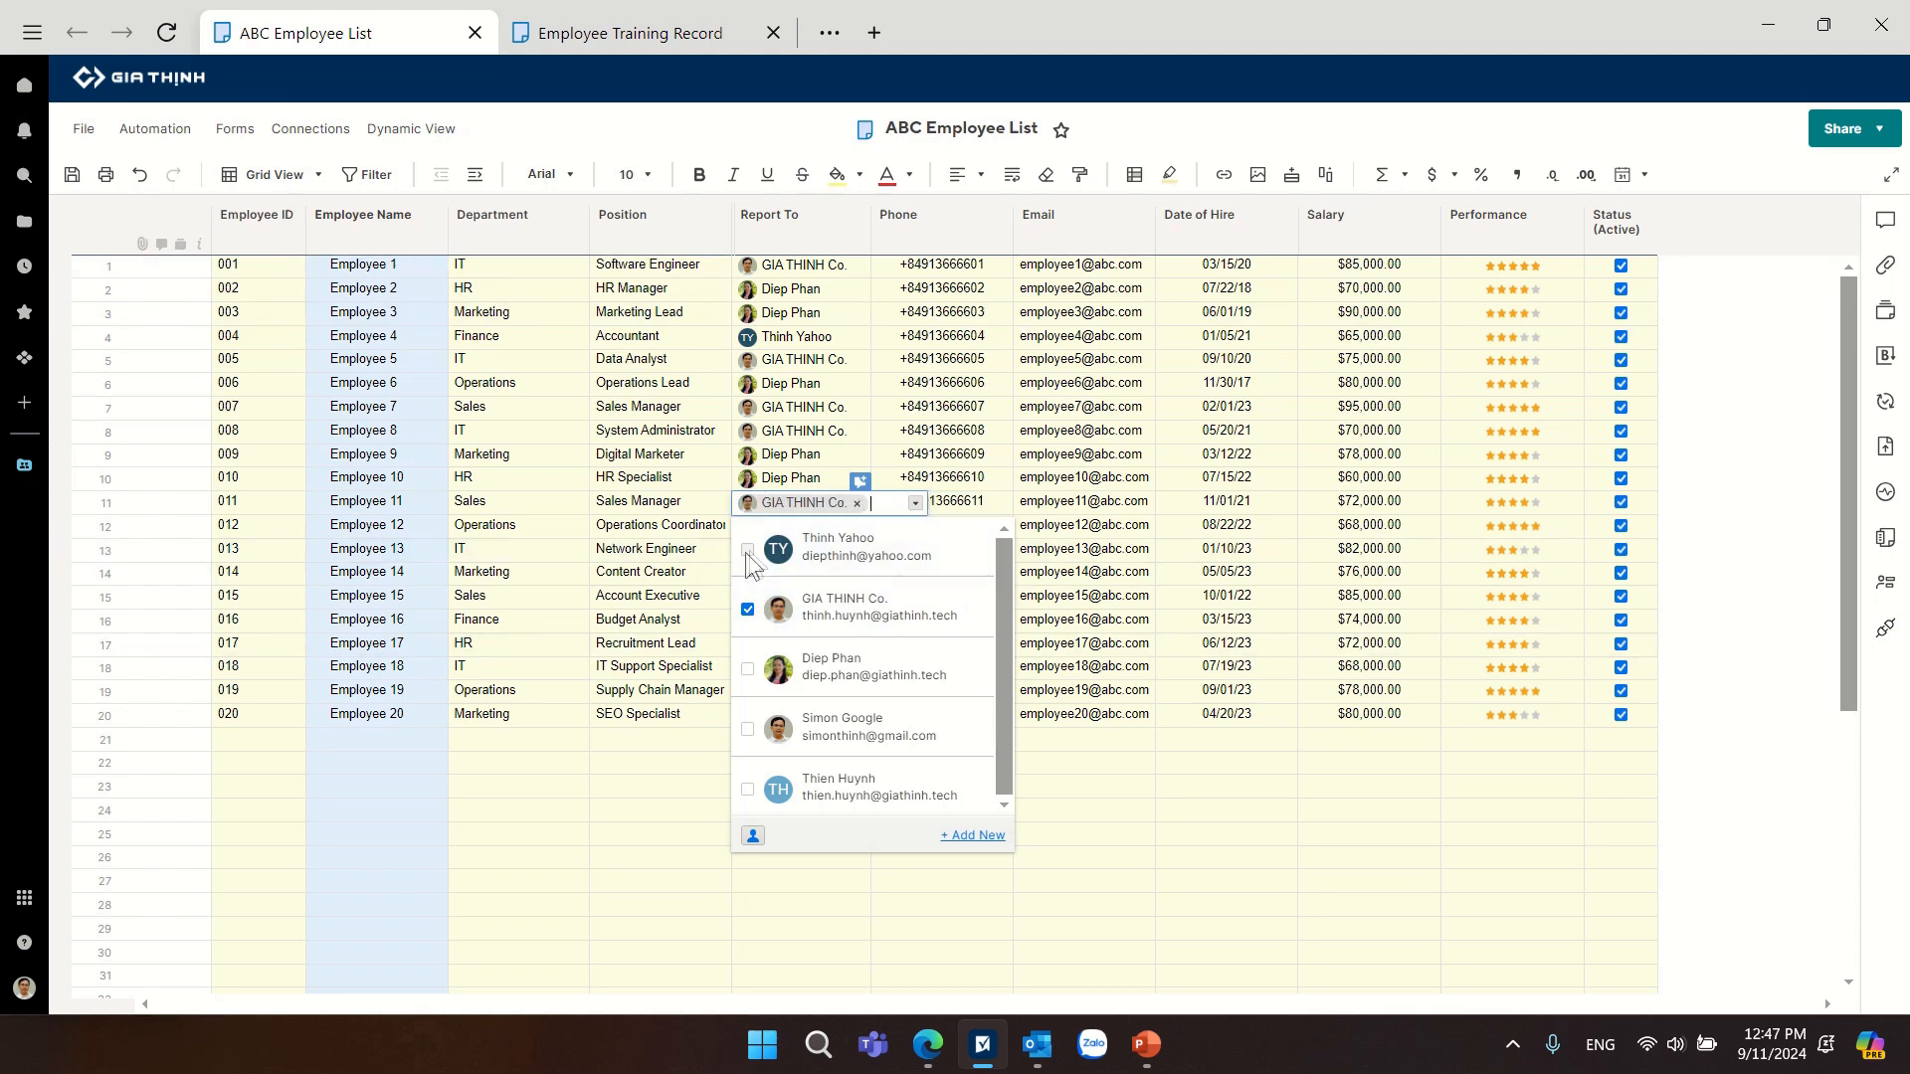
left_click(569, 812)
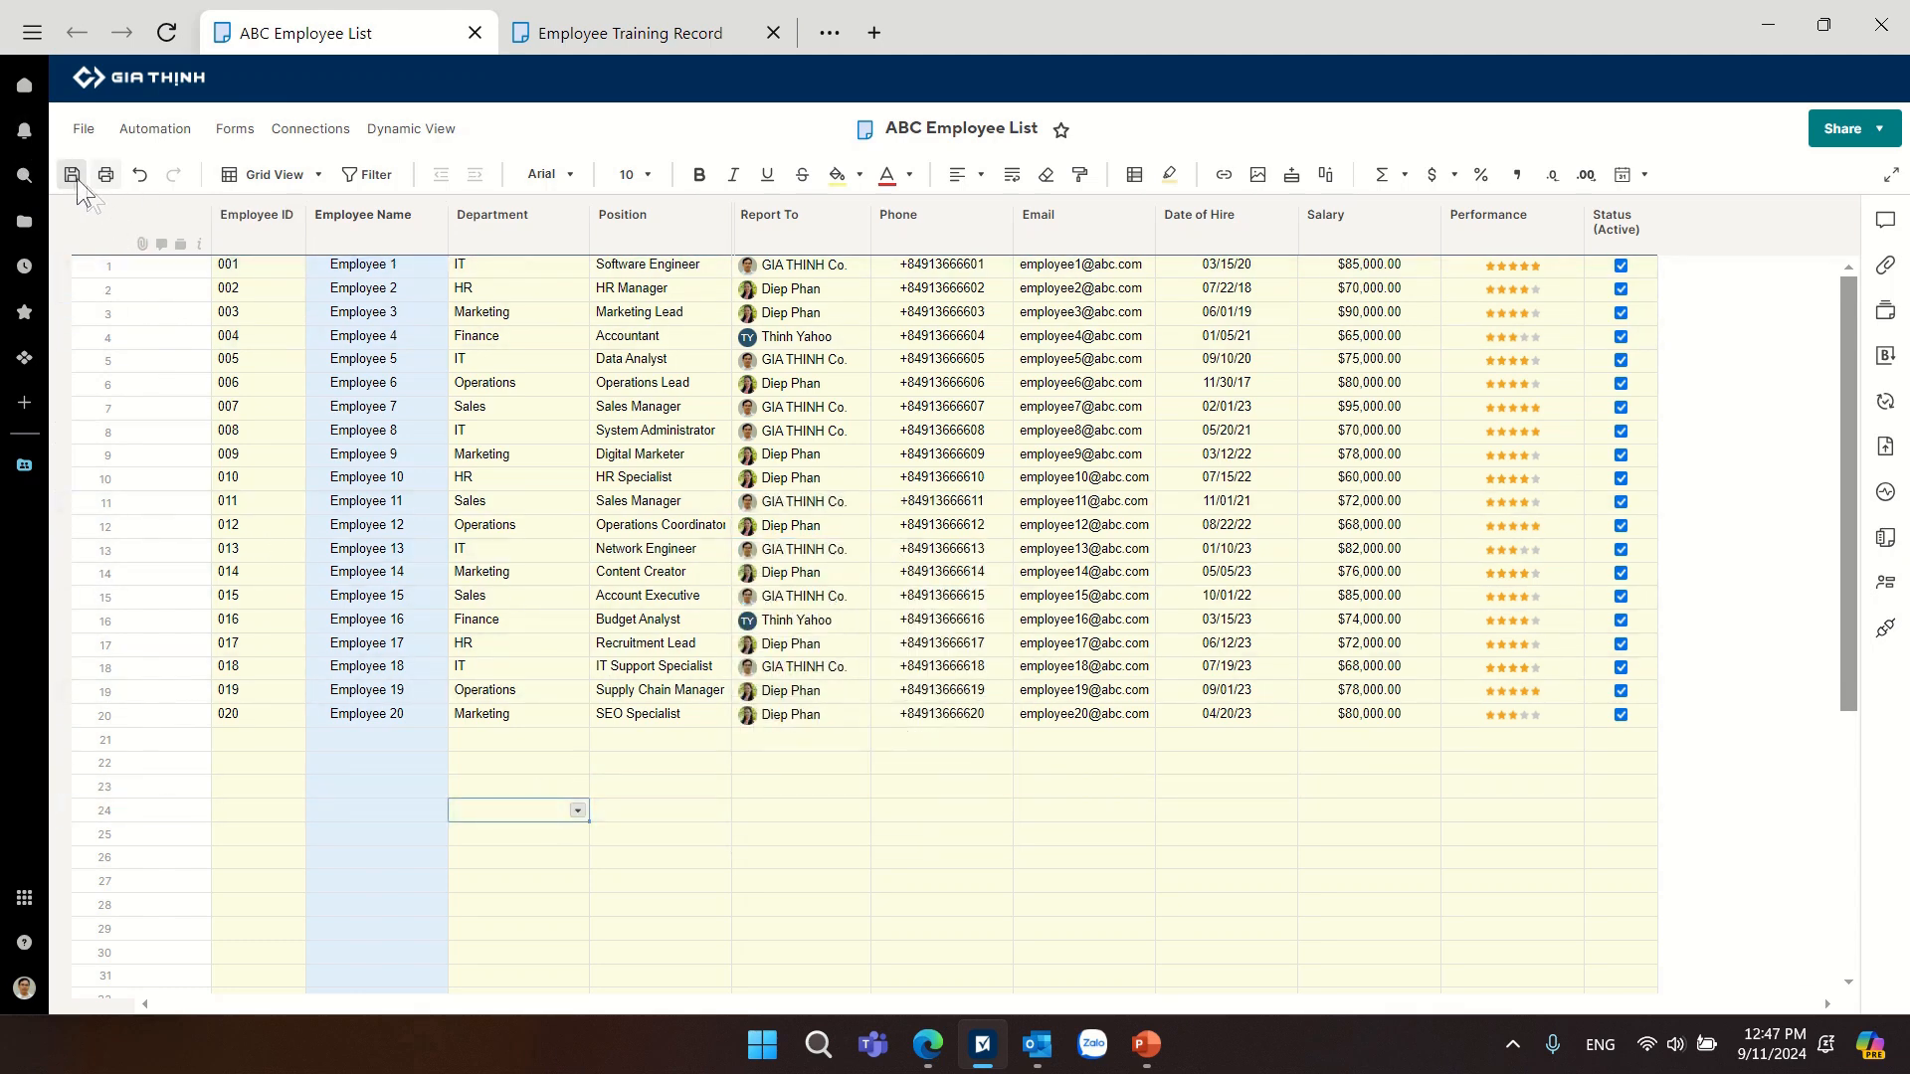
left_click(74, 175)
Check Employee 11's Department and Report To cells in the Employee Training Record sheet.
left_click(589, 38)
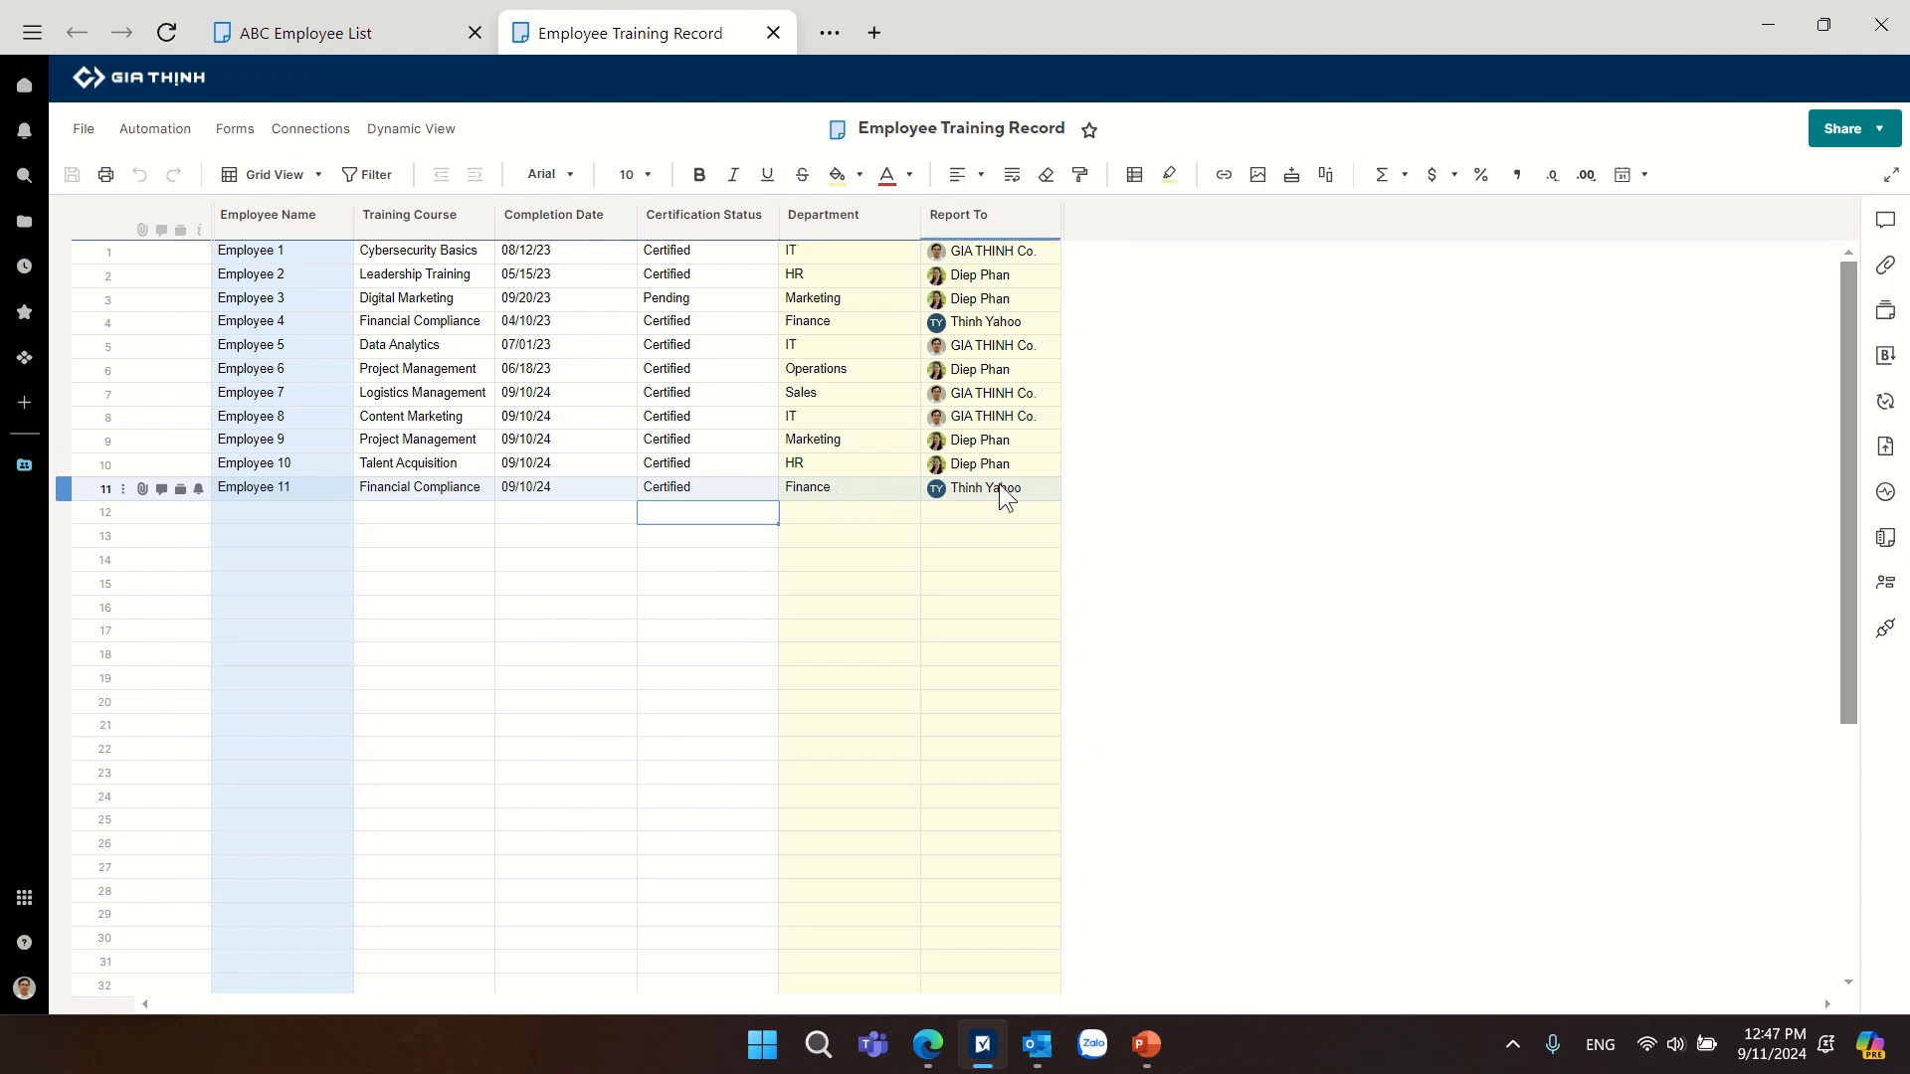
mouse_move(1003, 507)
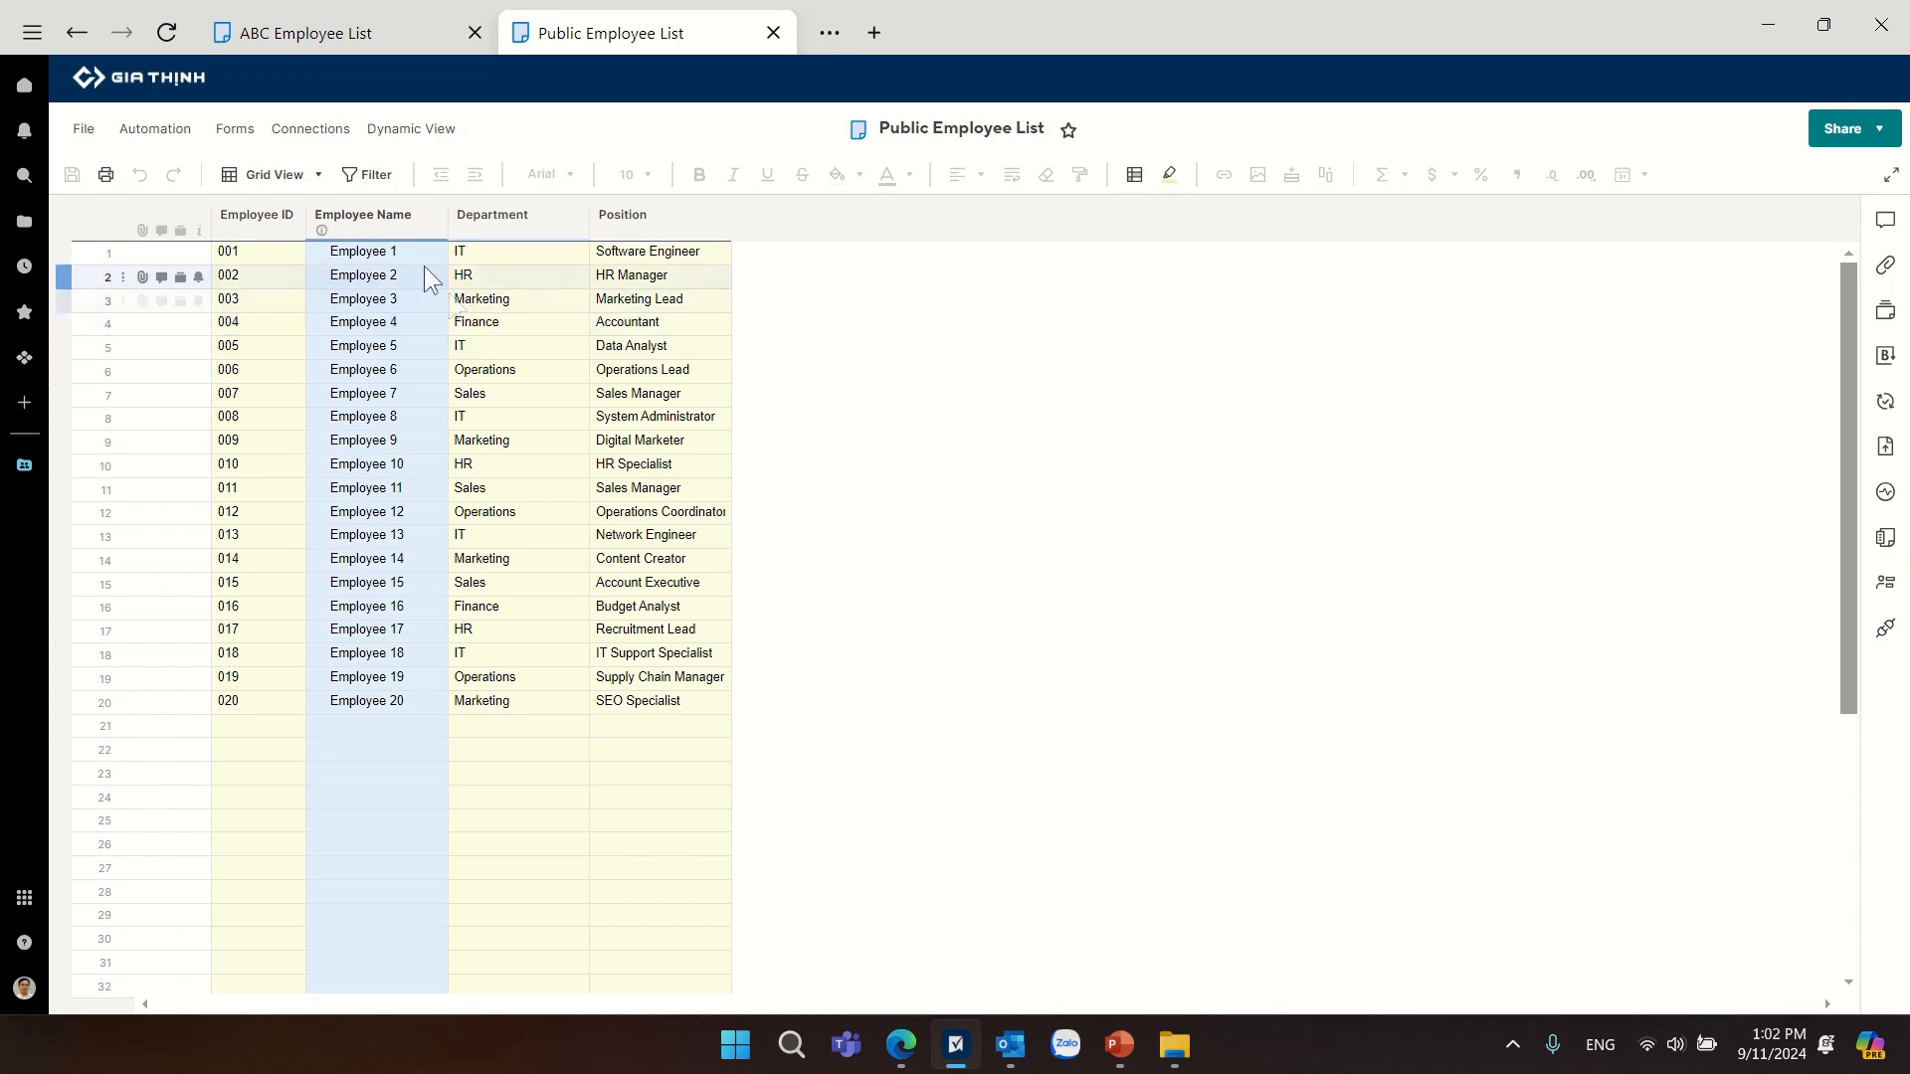
Compare the columns of the Public Employee List sheet with those of the full ABC Employee List.
left_click(378, 26)
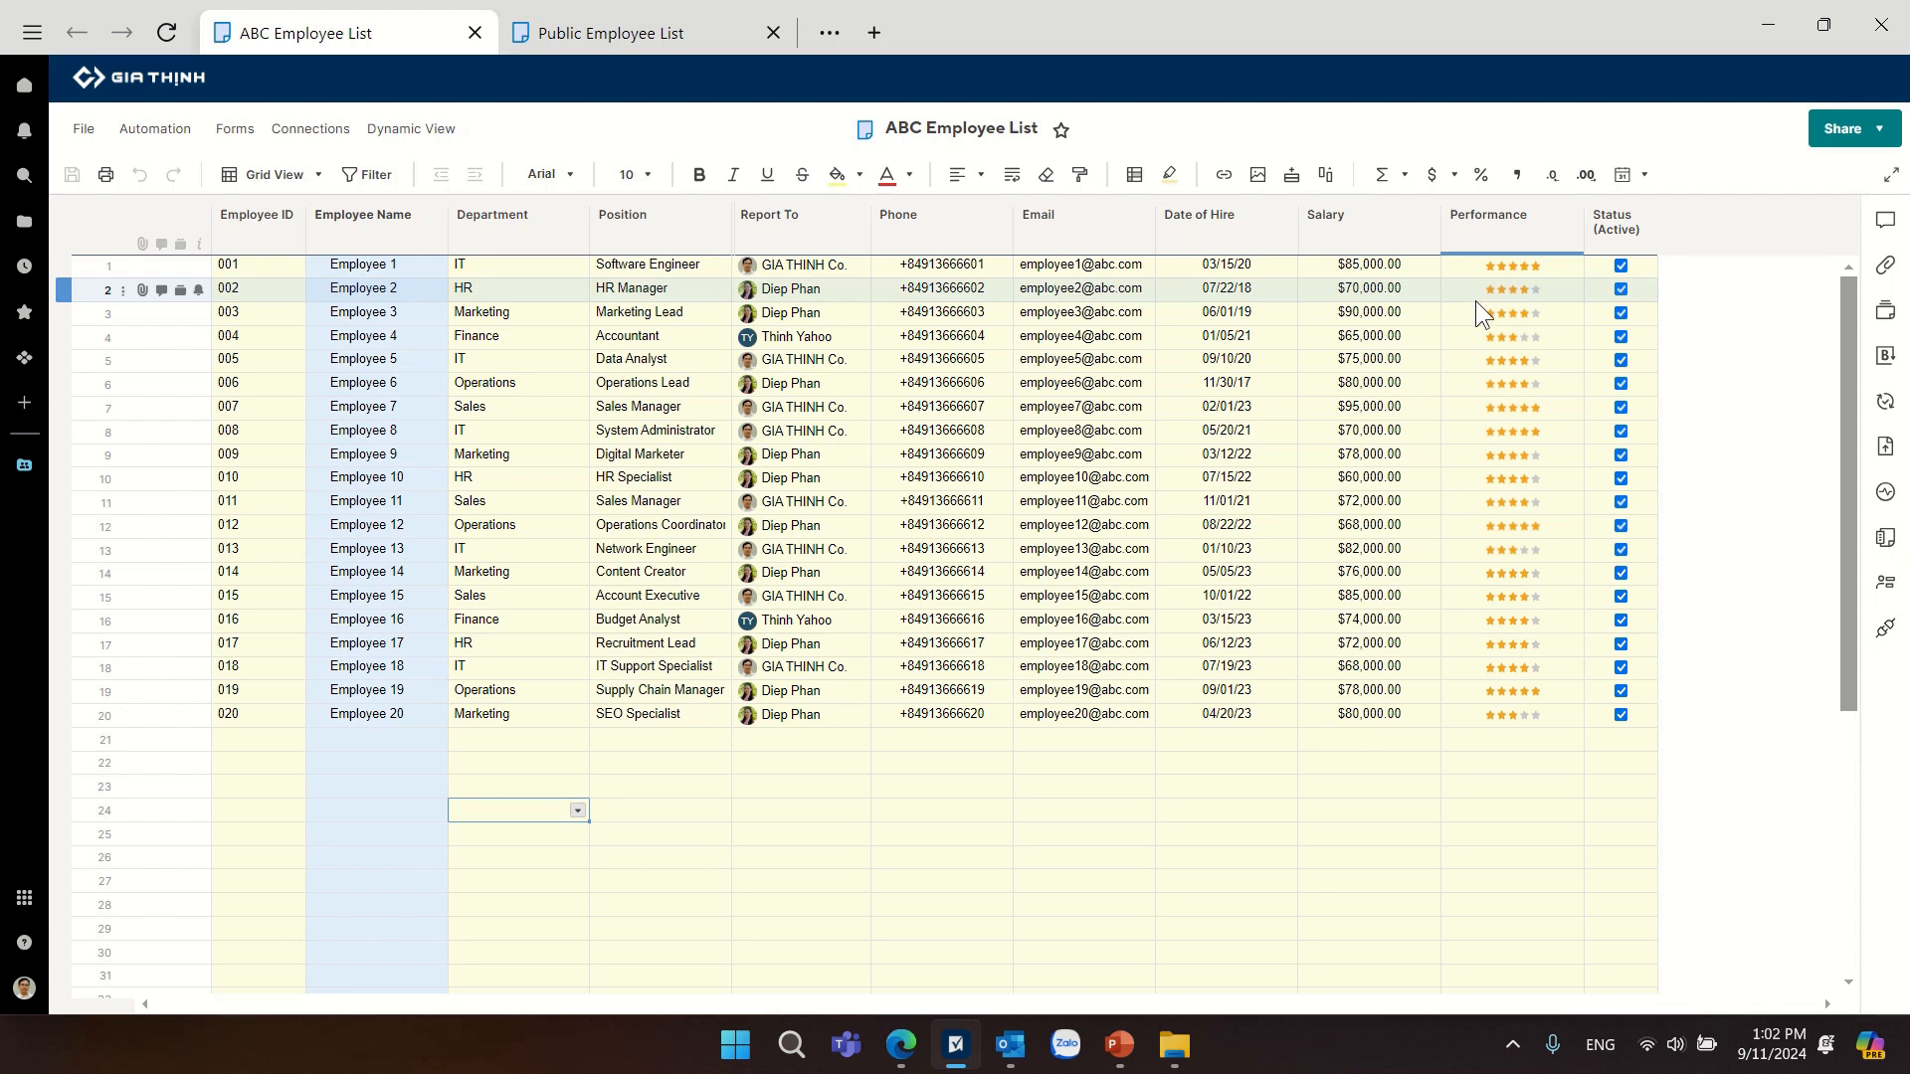
left_click(667, 38)
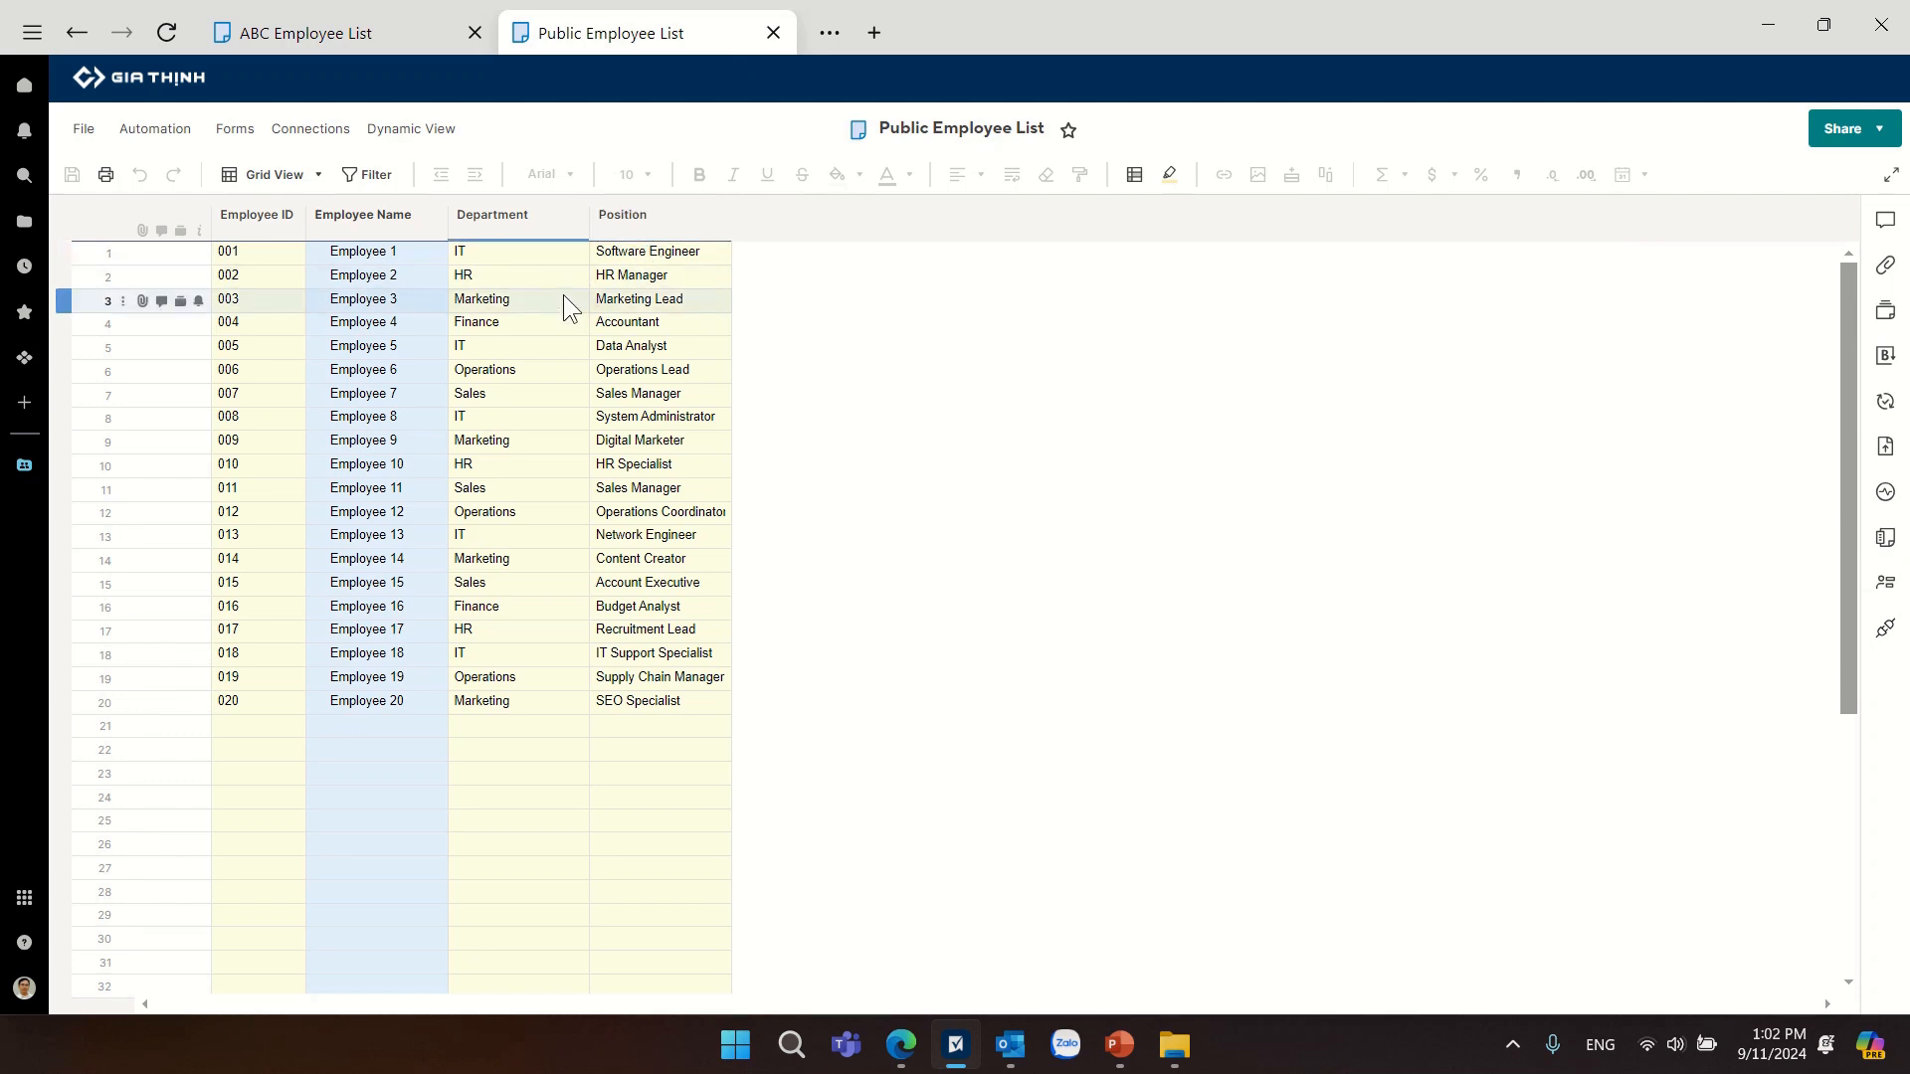
left_click(350, 31)
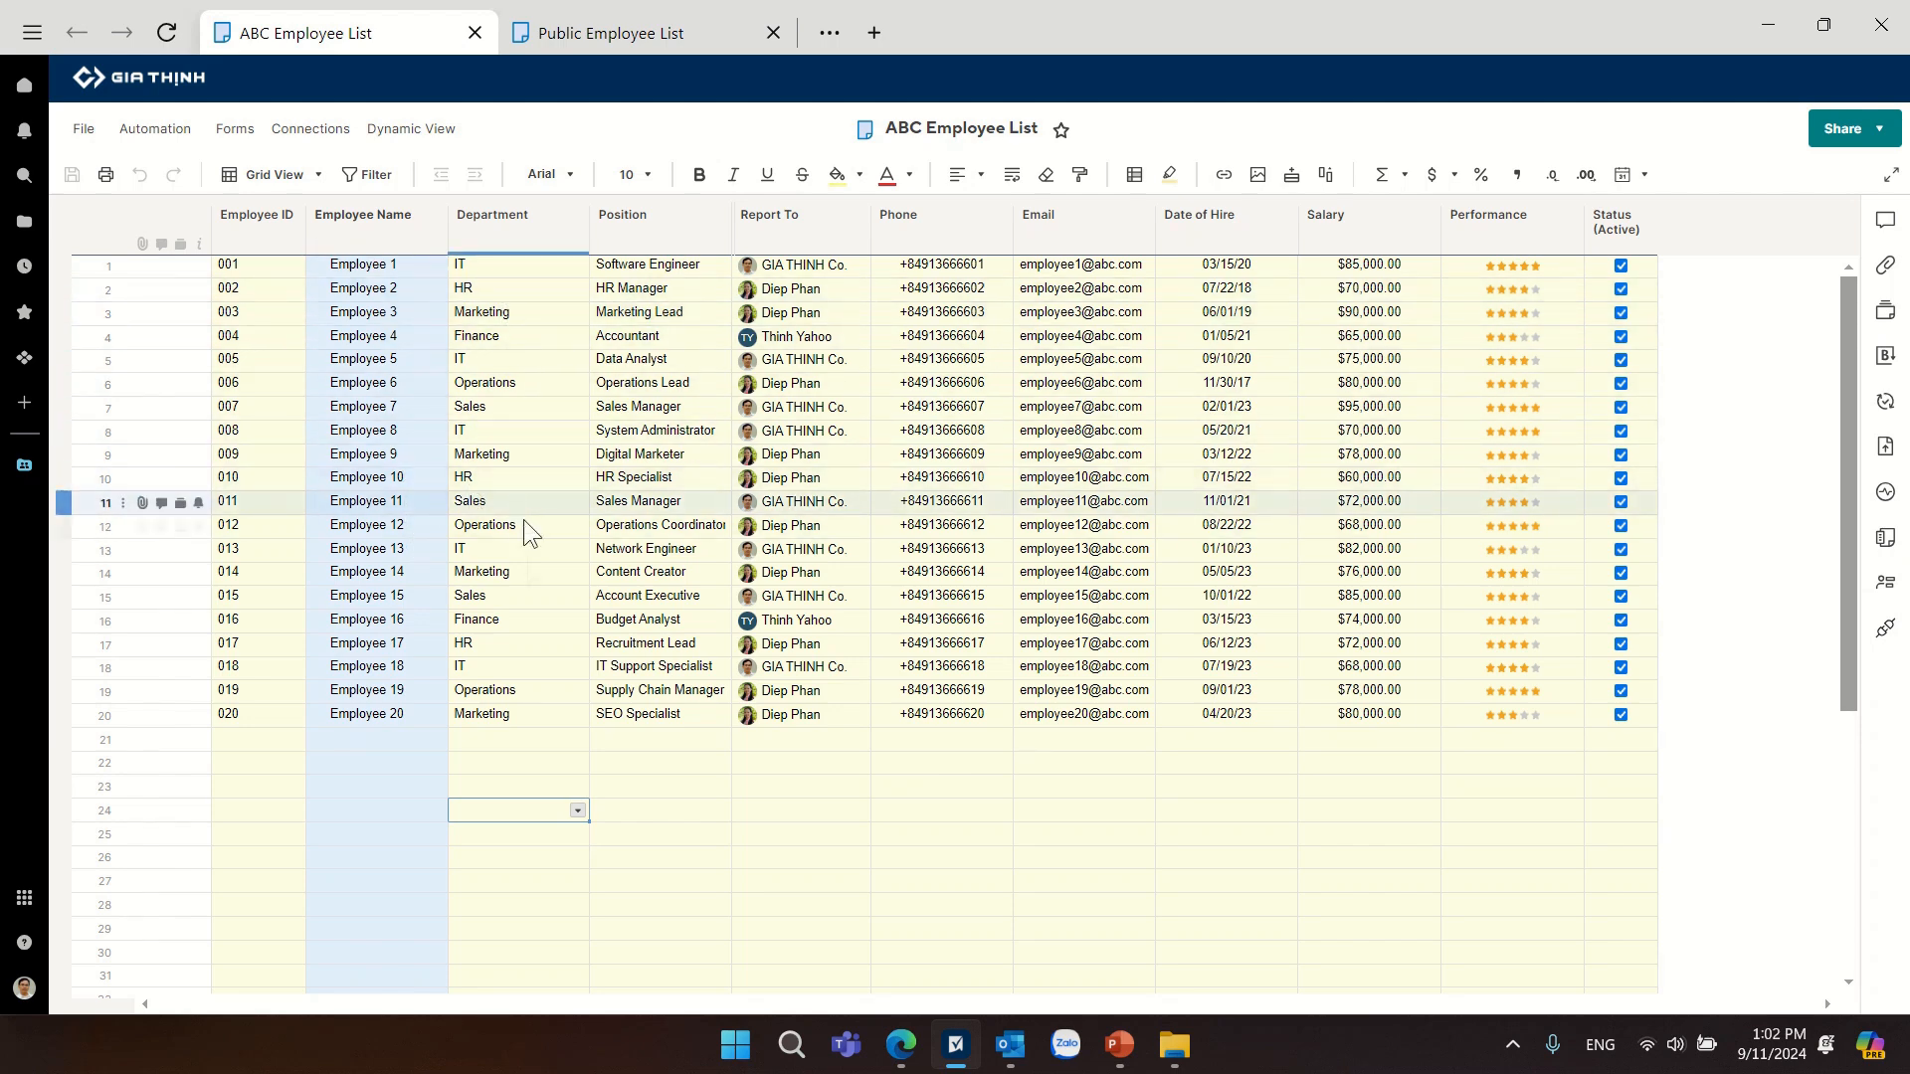
left_click(650, 38)
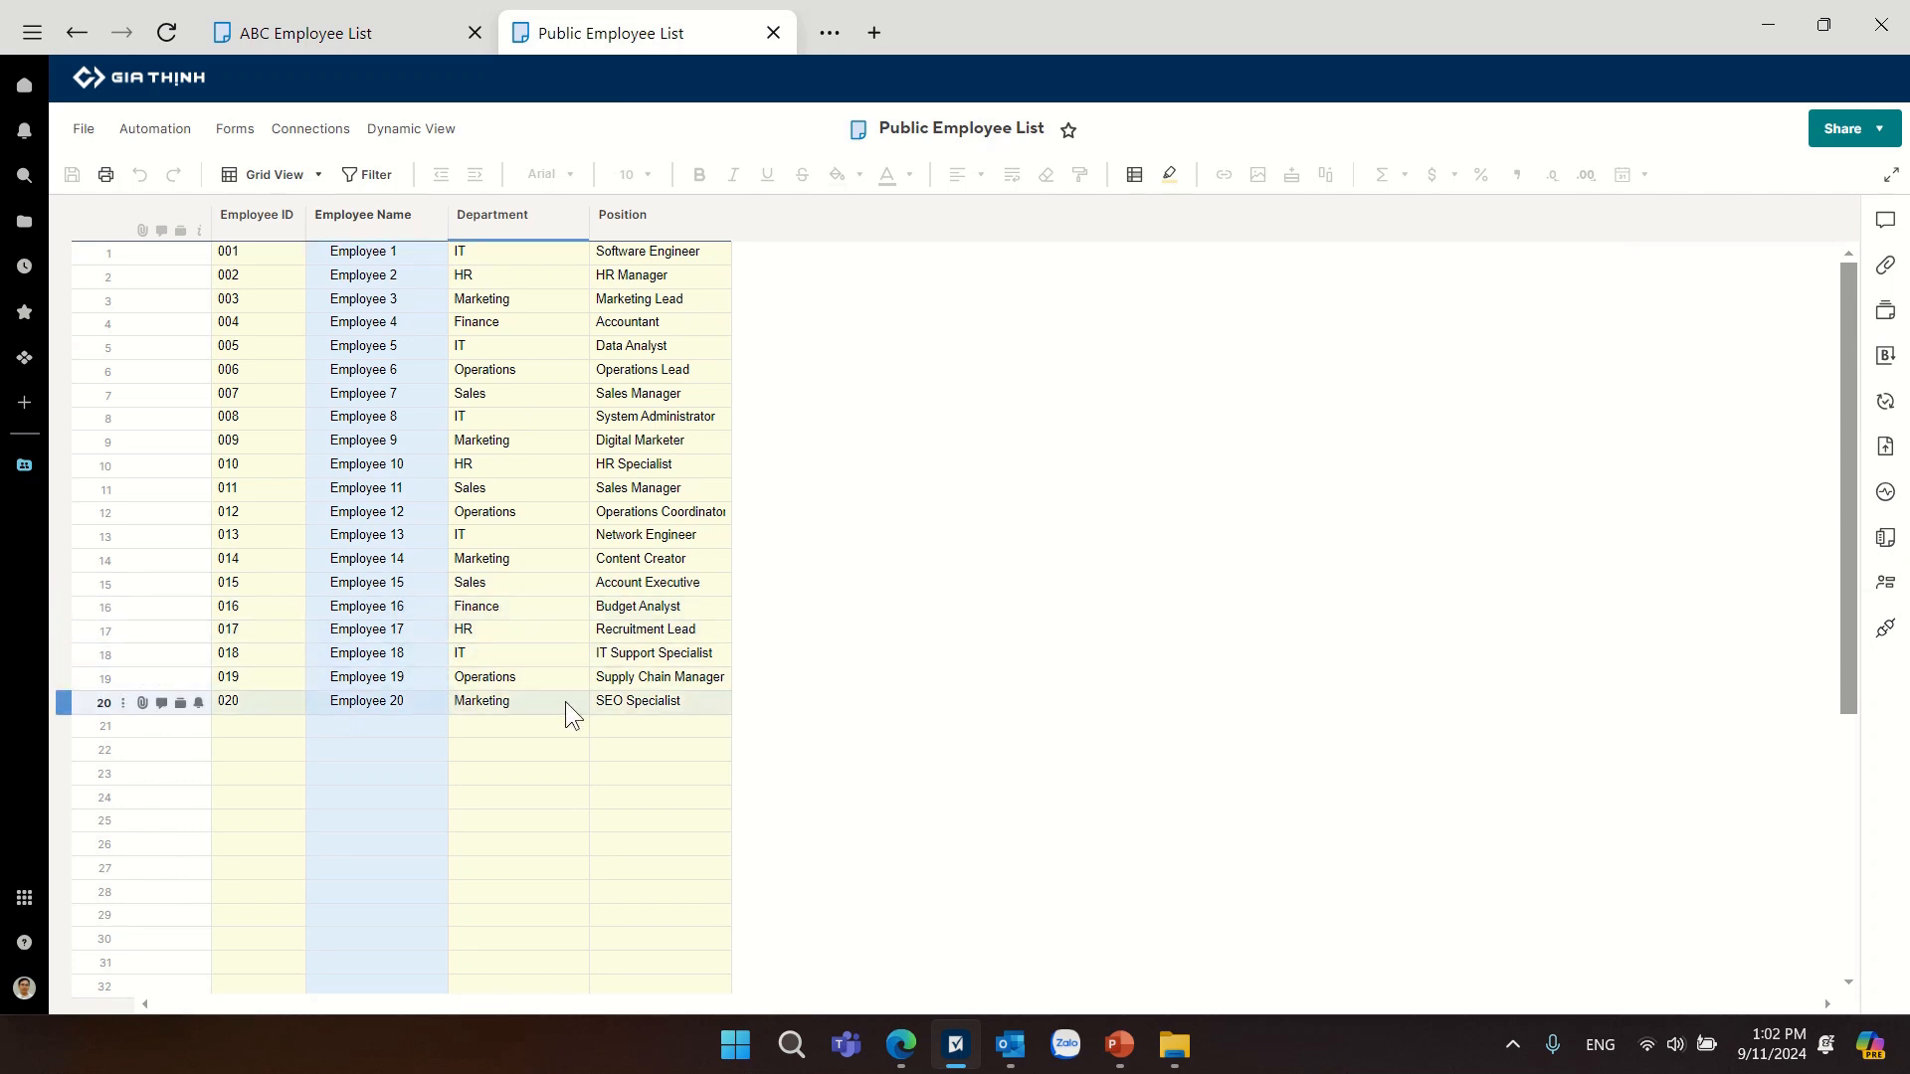
left_click(344, 33)
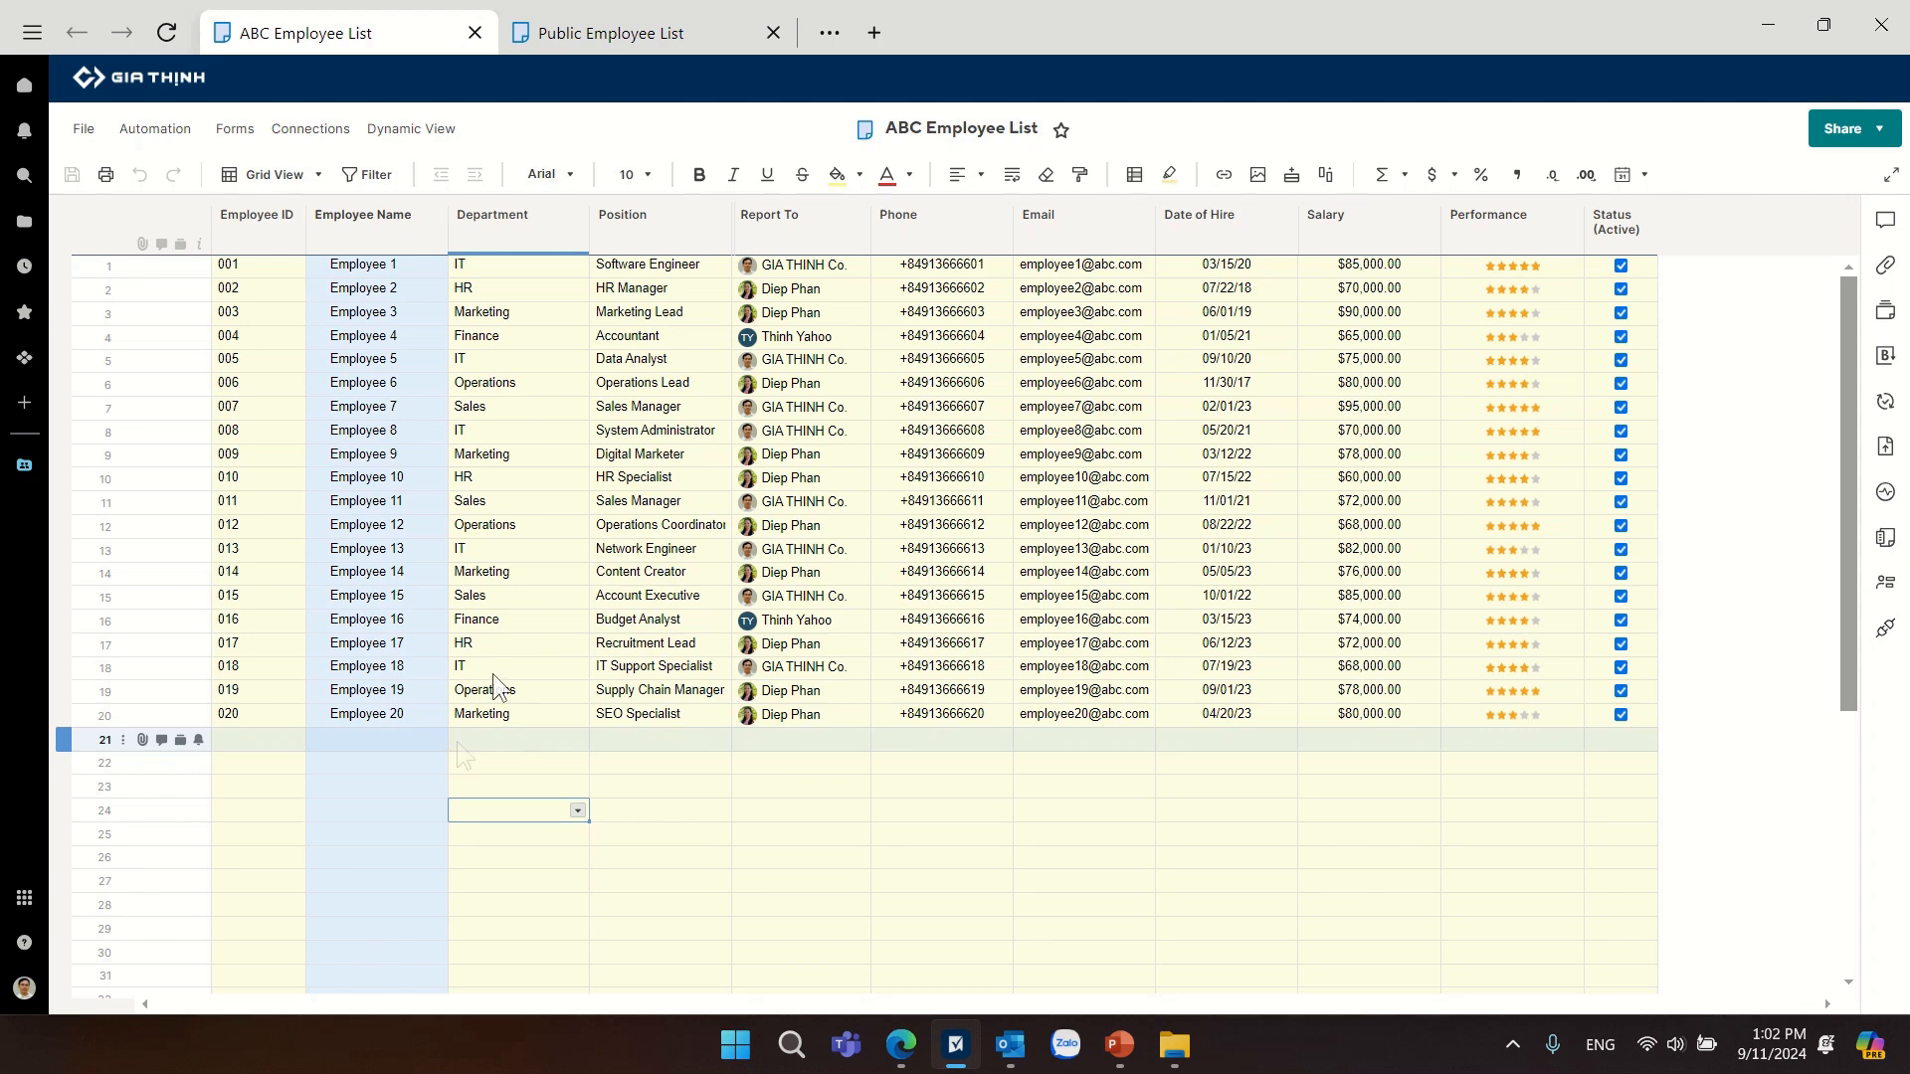
In the ABC Employee List, fill Employee 20's full row down two rows to add Employee 21 and Employee 22.
left_click(597, 40)
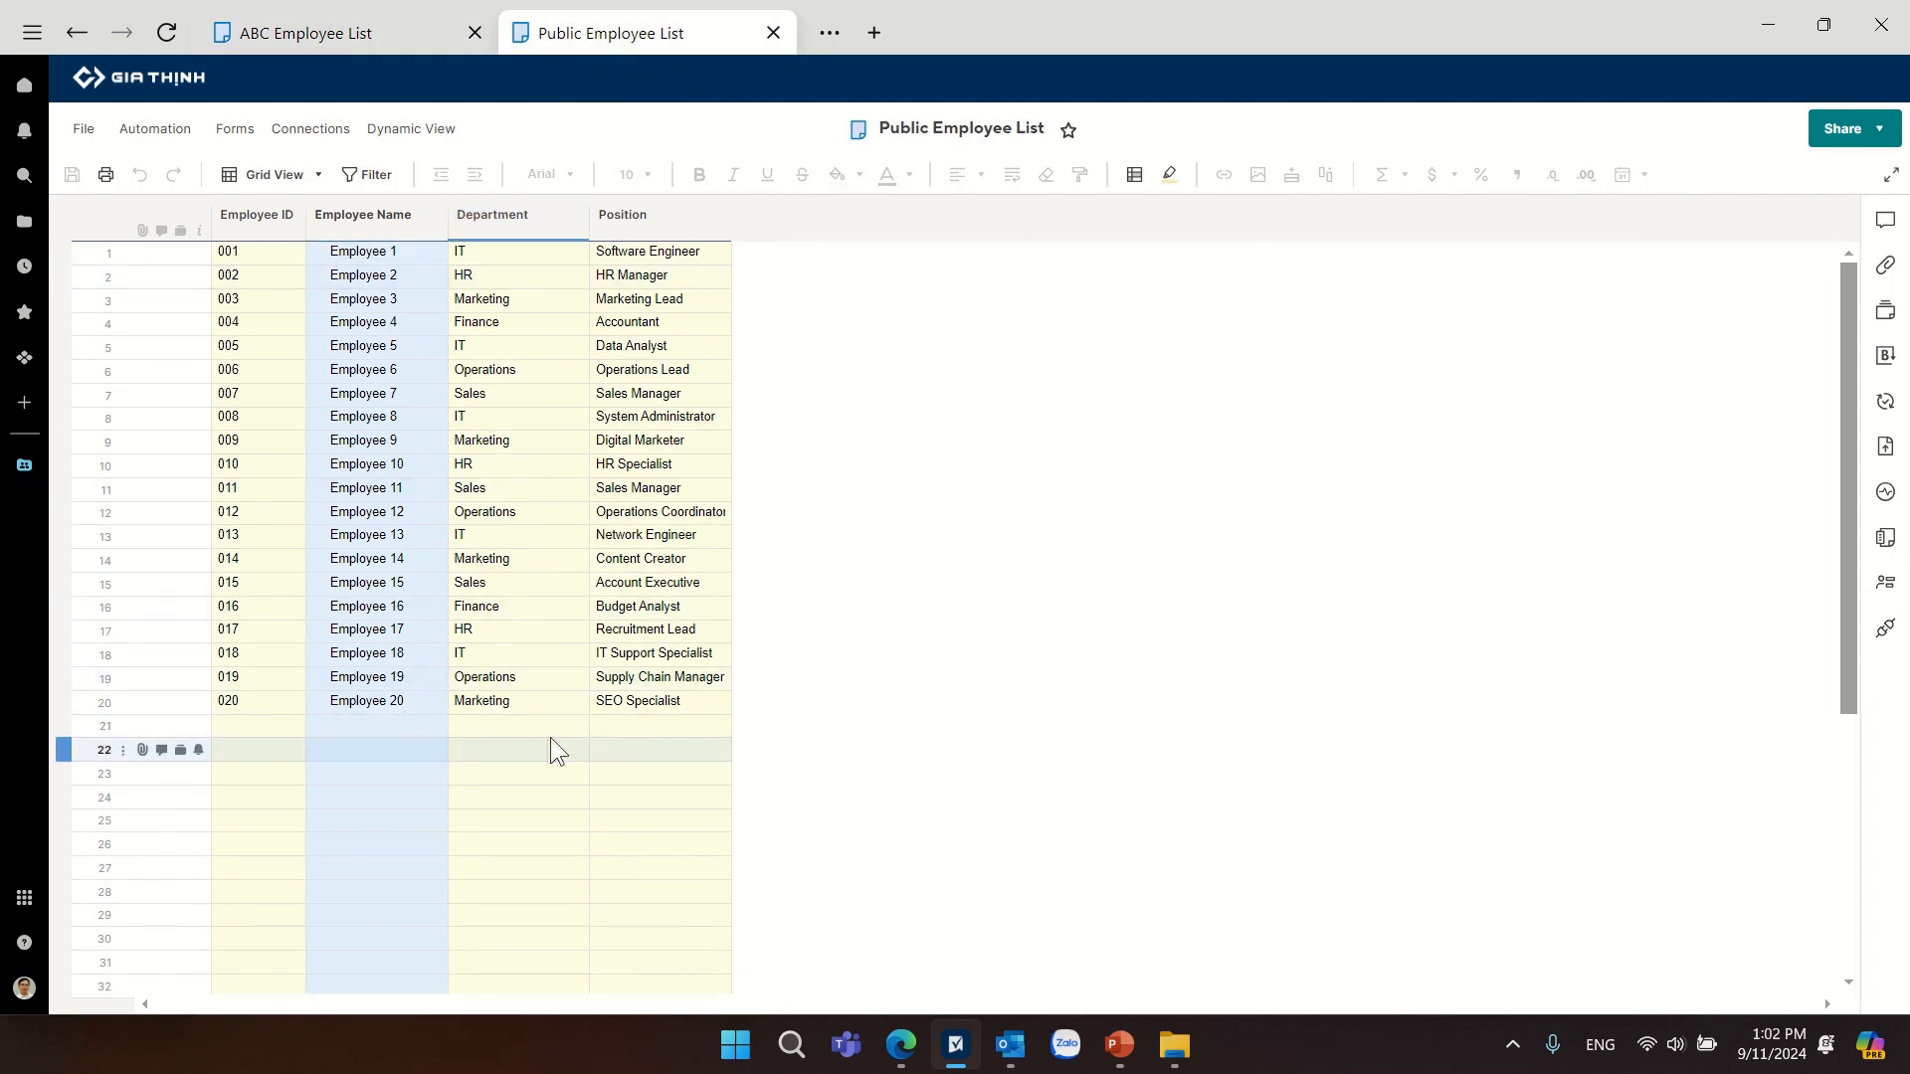
left_click(402, 33)
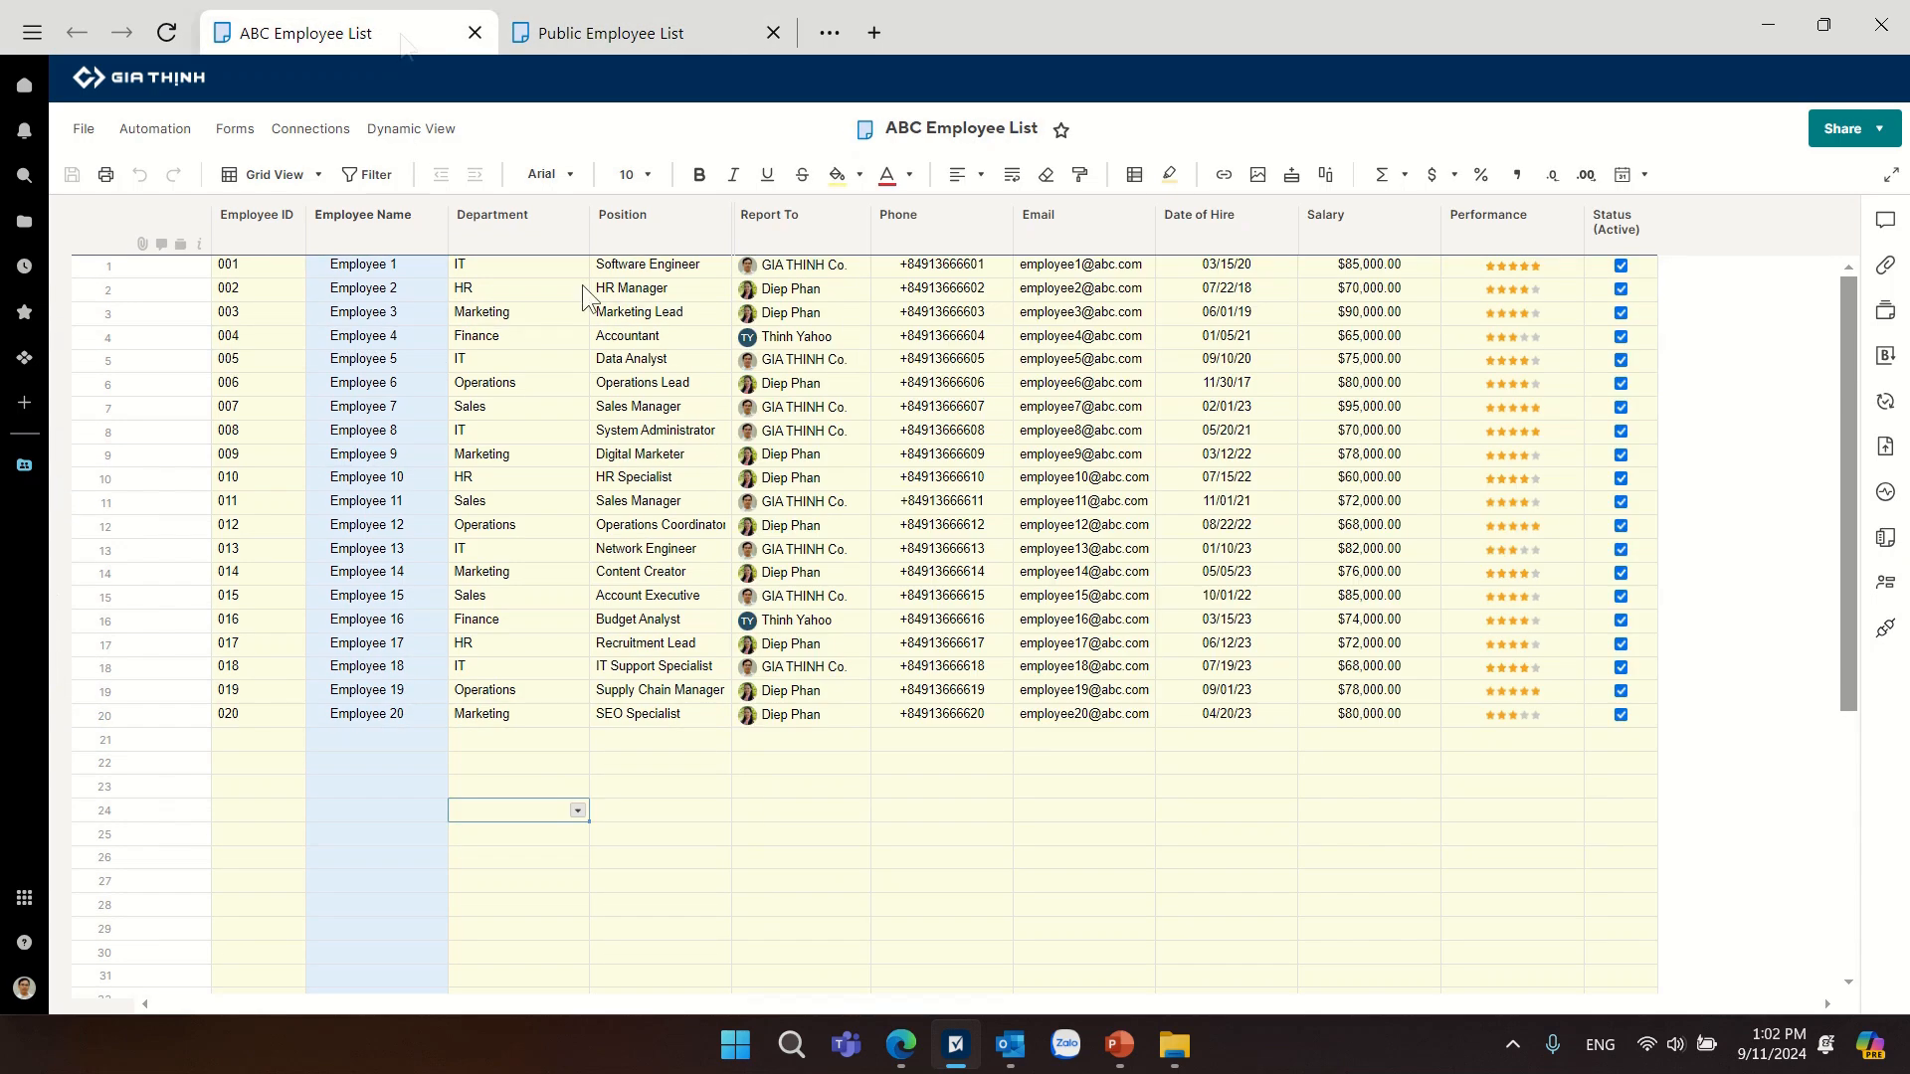
left_click(274, 720)
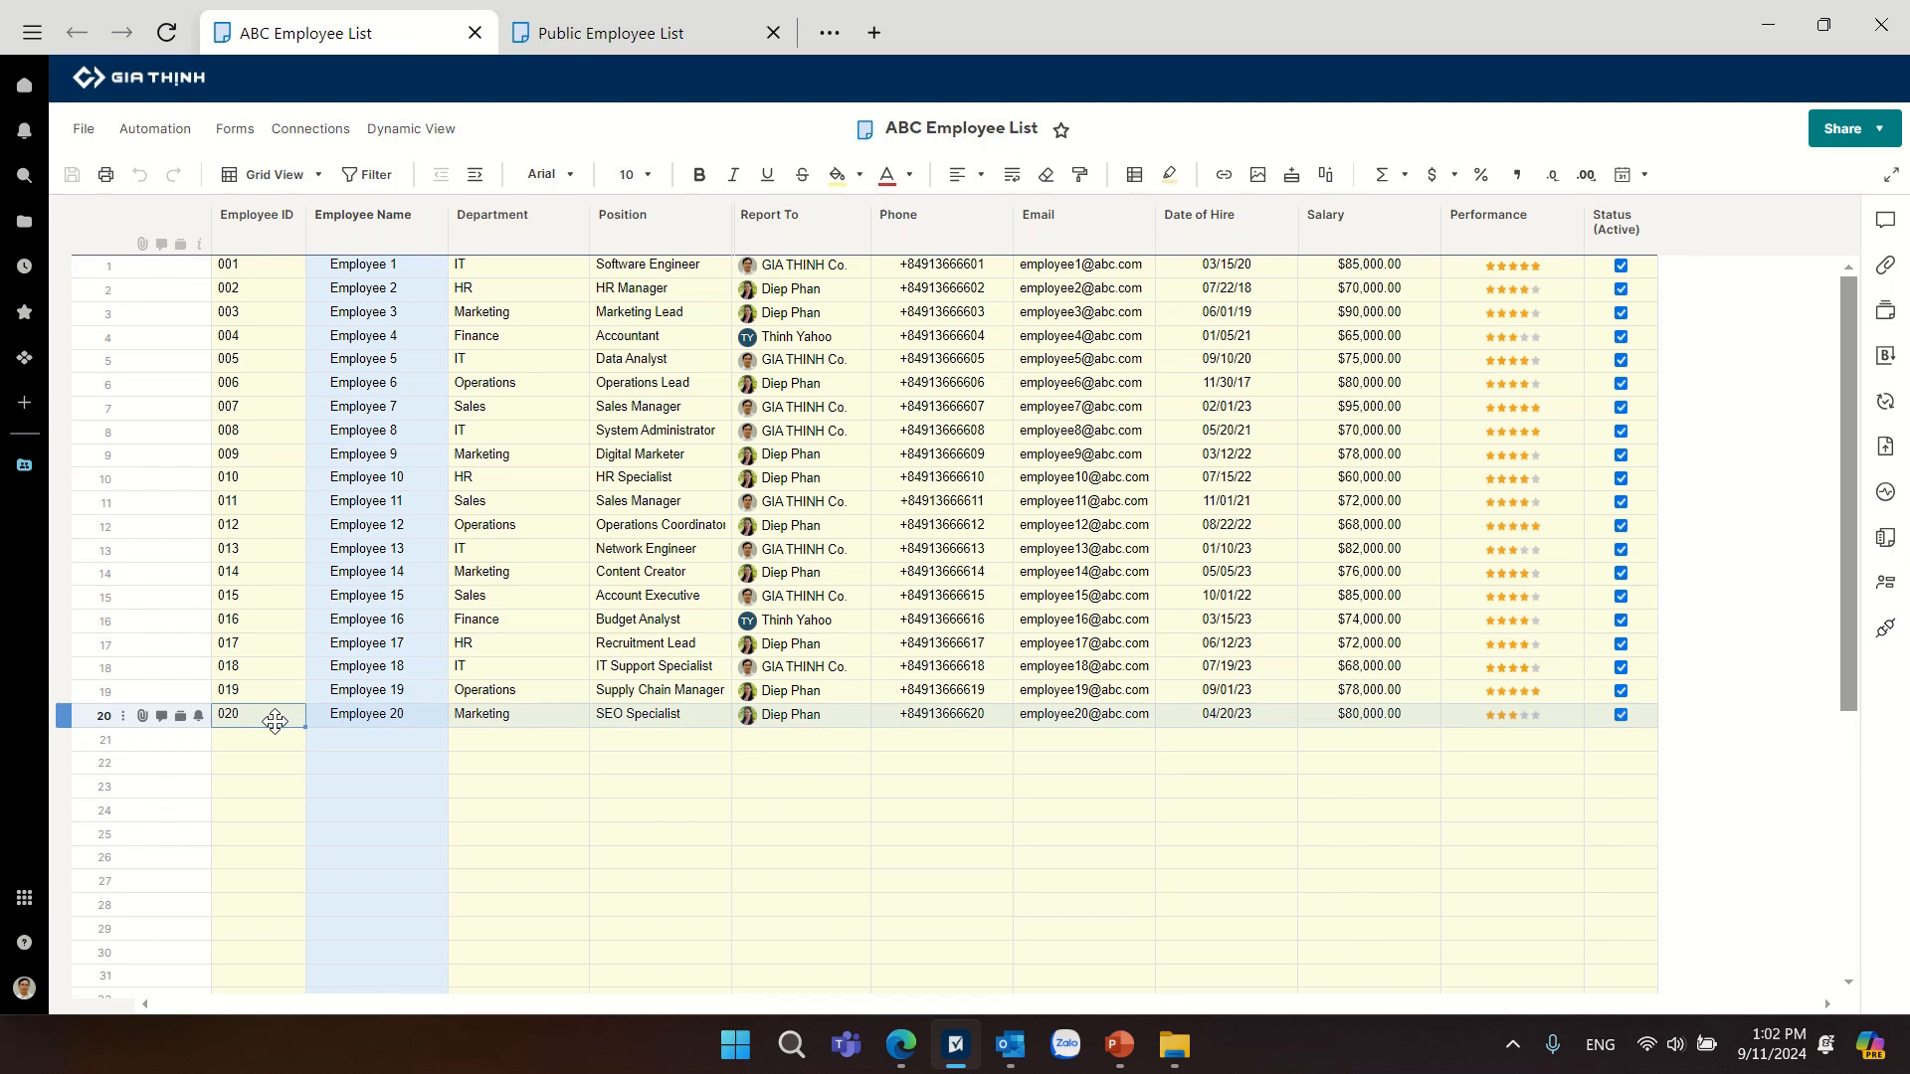
left_click_drag(332, 726, 1656, 775)
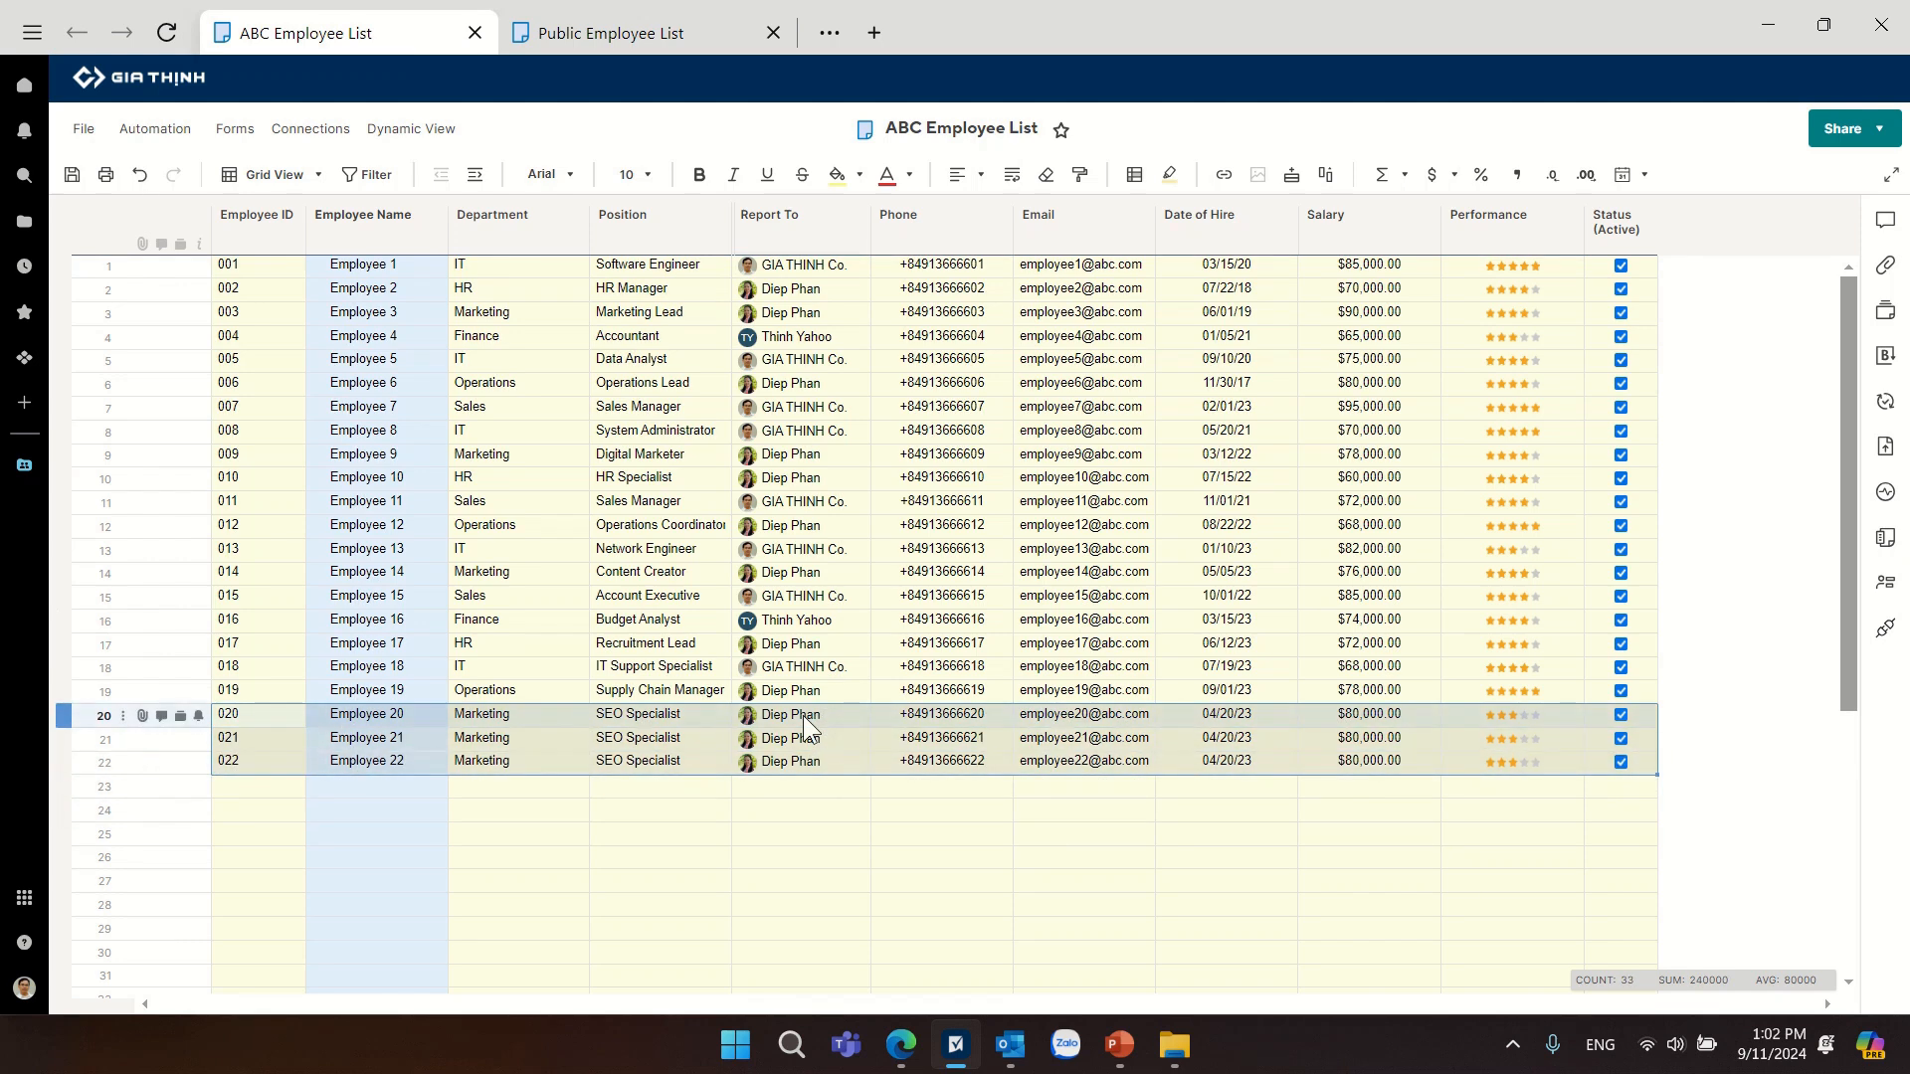
Save the ABC Employee List and check the rows for Employees 21 and 22 in the Public Employee List.
left_click(534, 742)
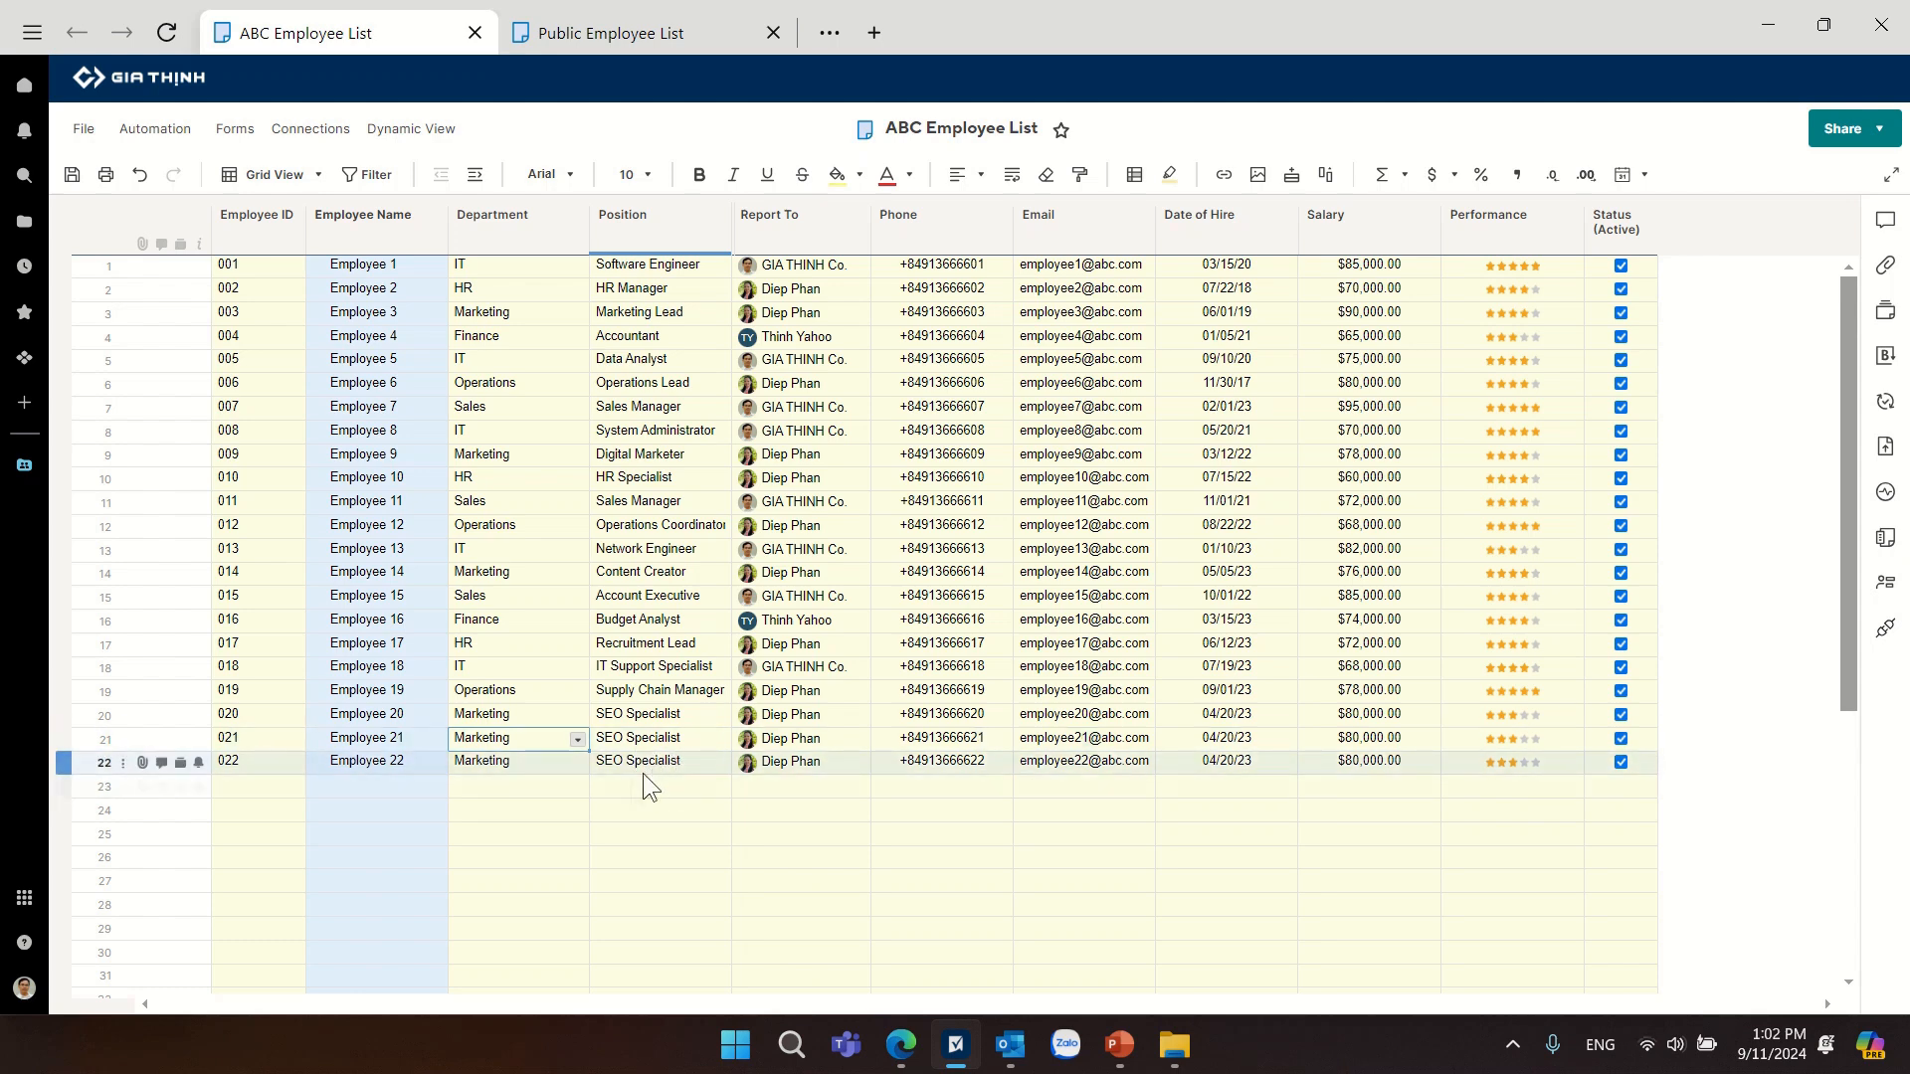
left_click(72, 175)
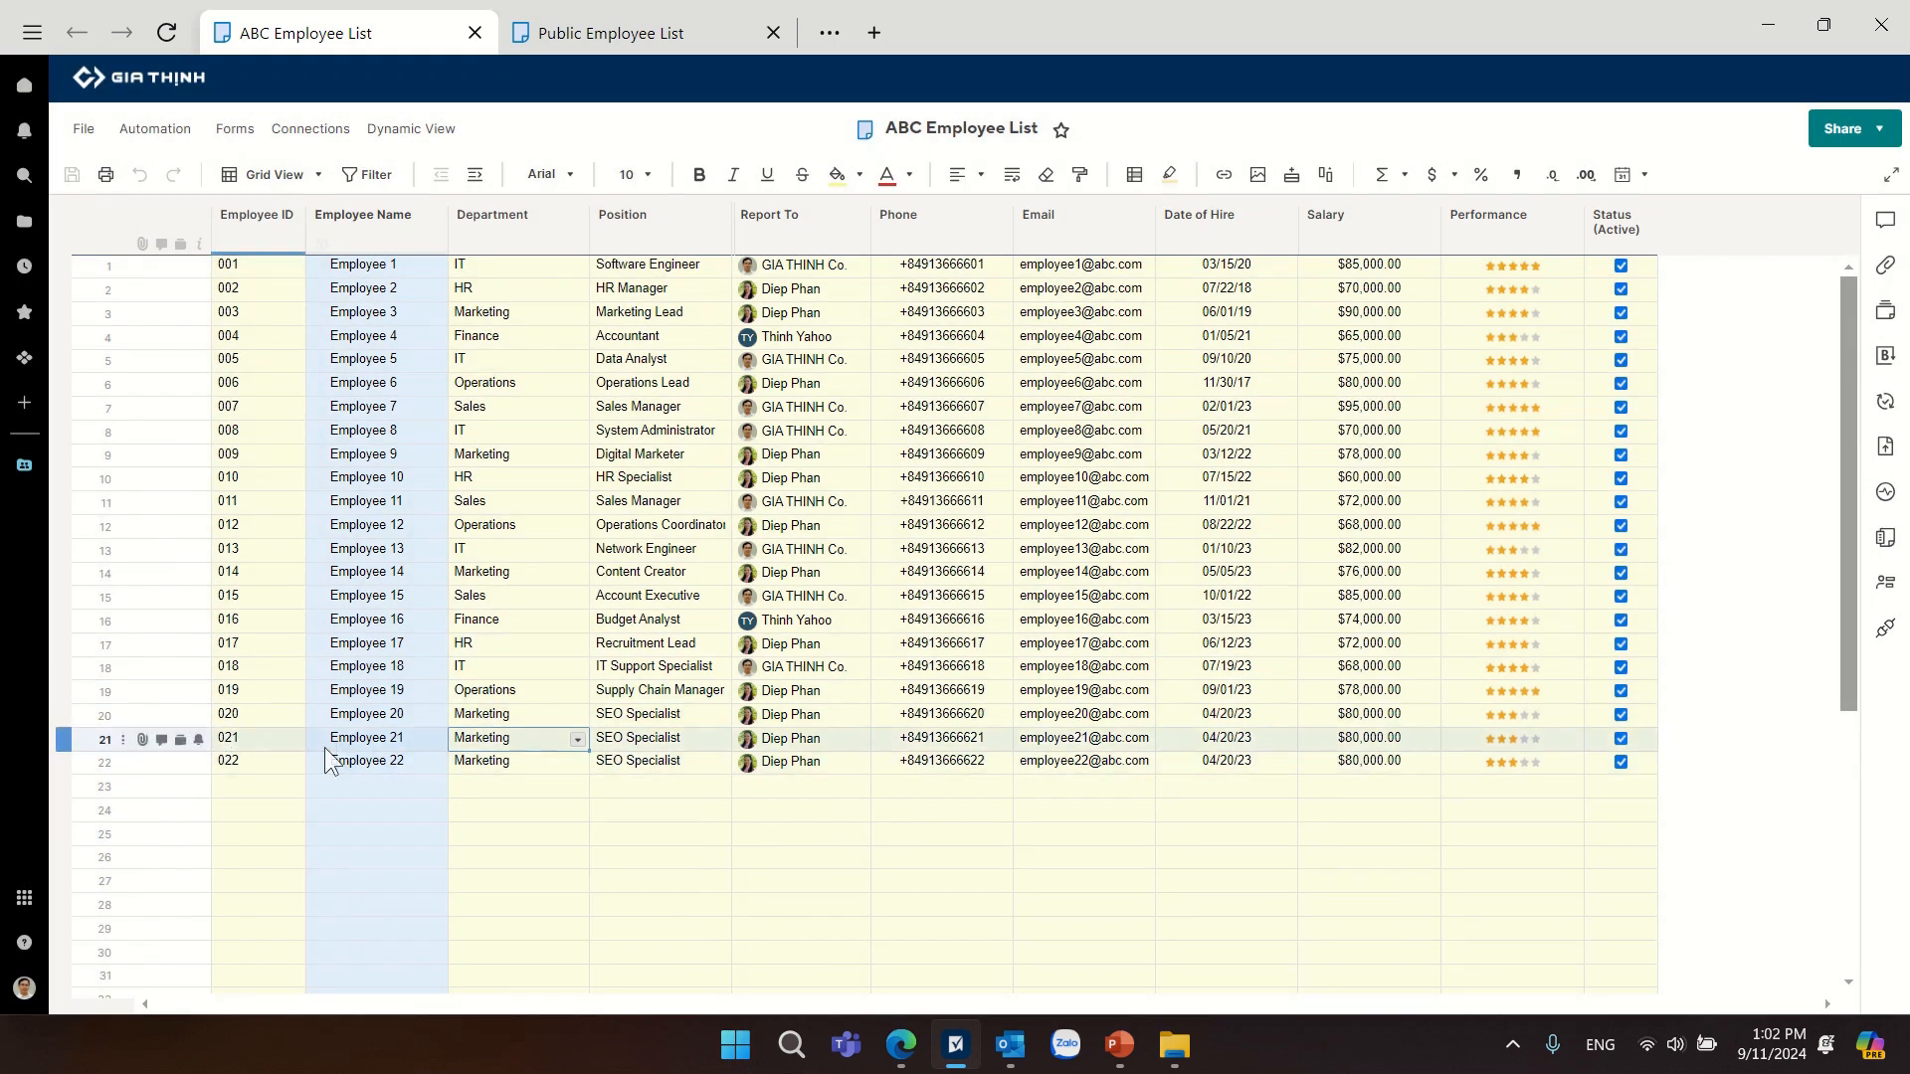
left_click(574, 44)
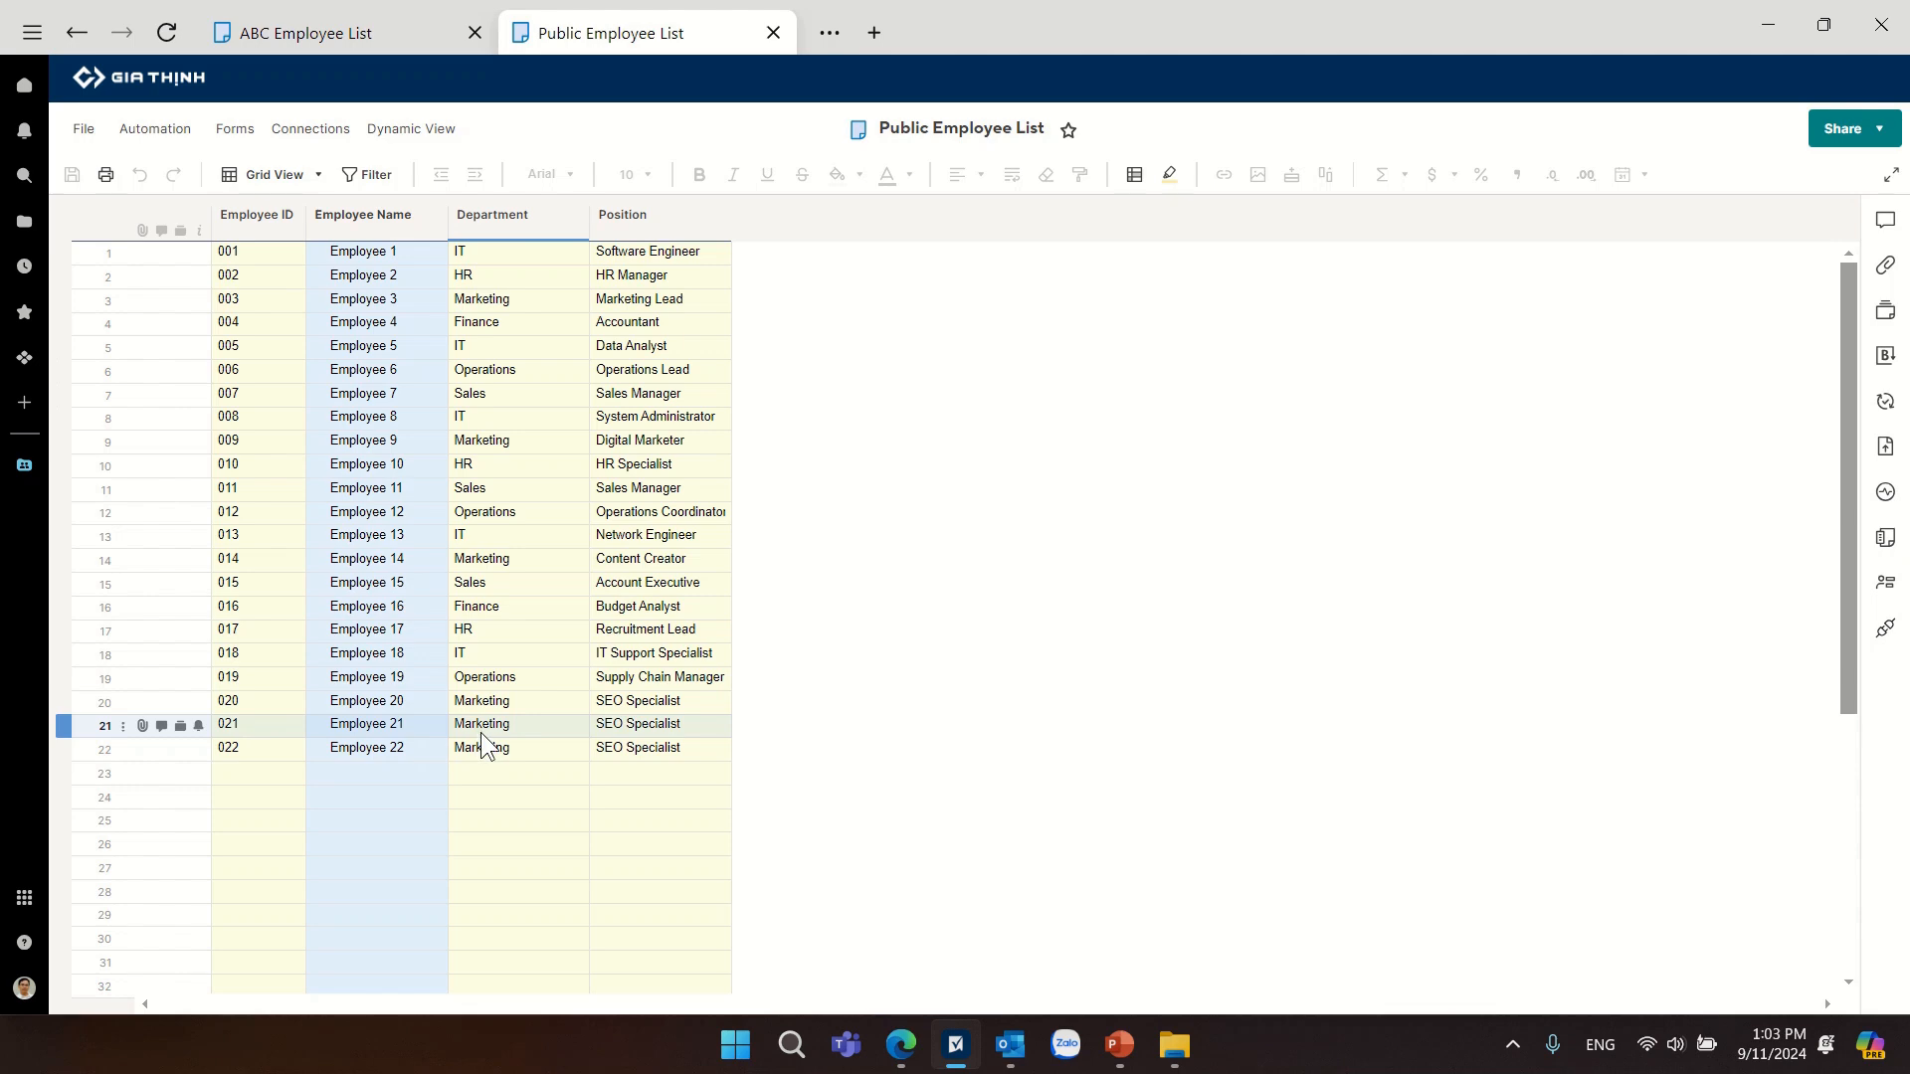
Set the department of Employee 21 and Employee 22 to Sales in the ABC Employee List.
left_click(424, 45)
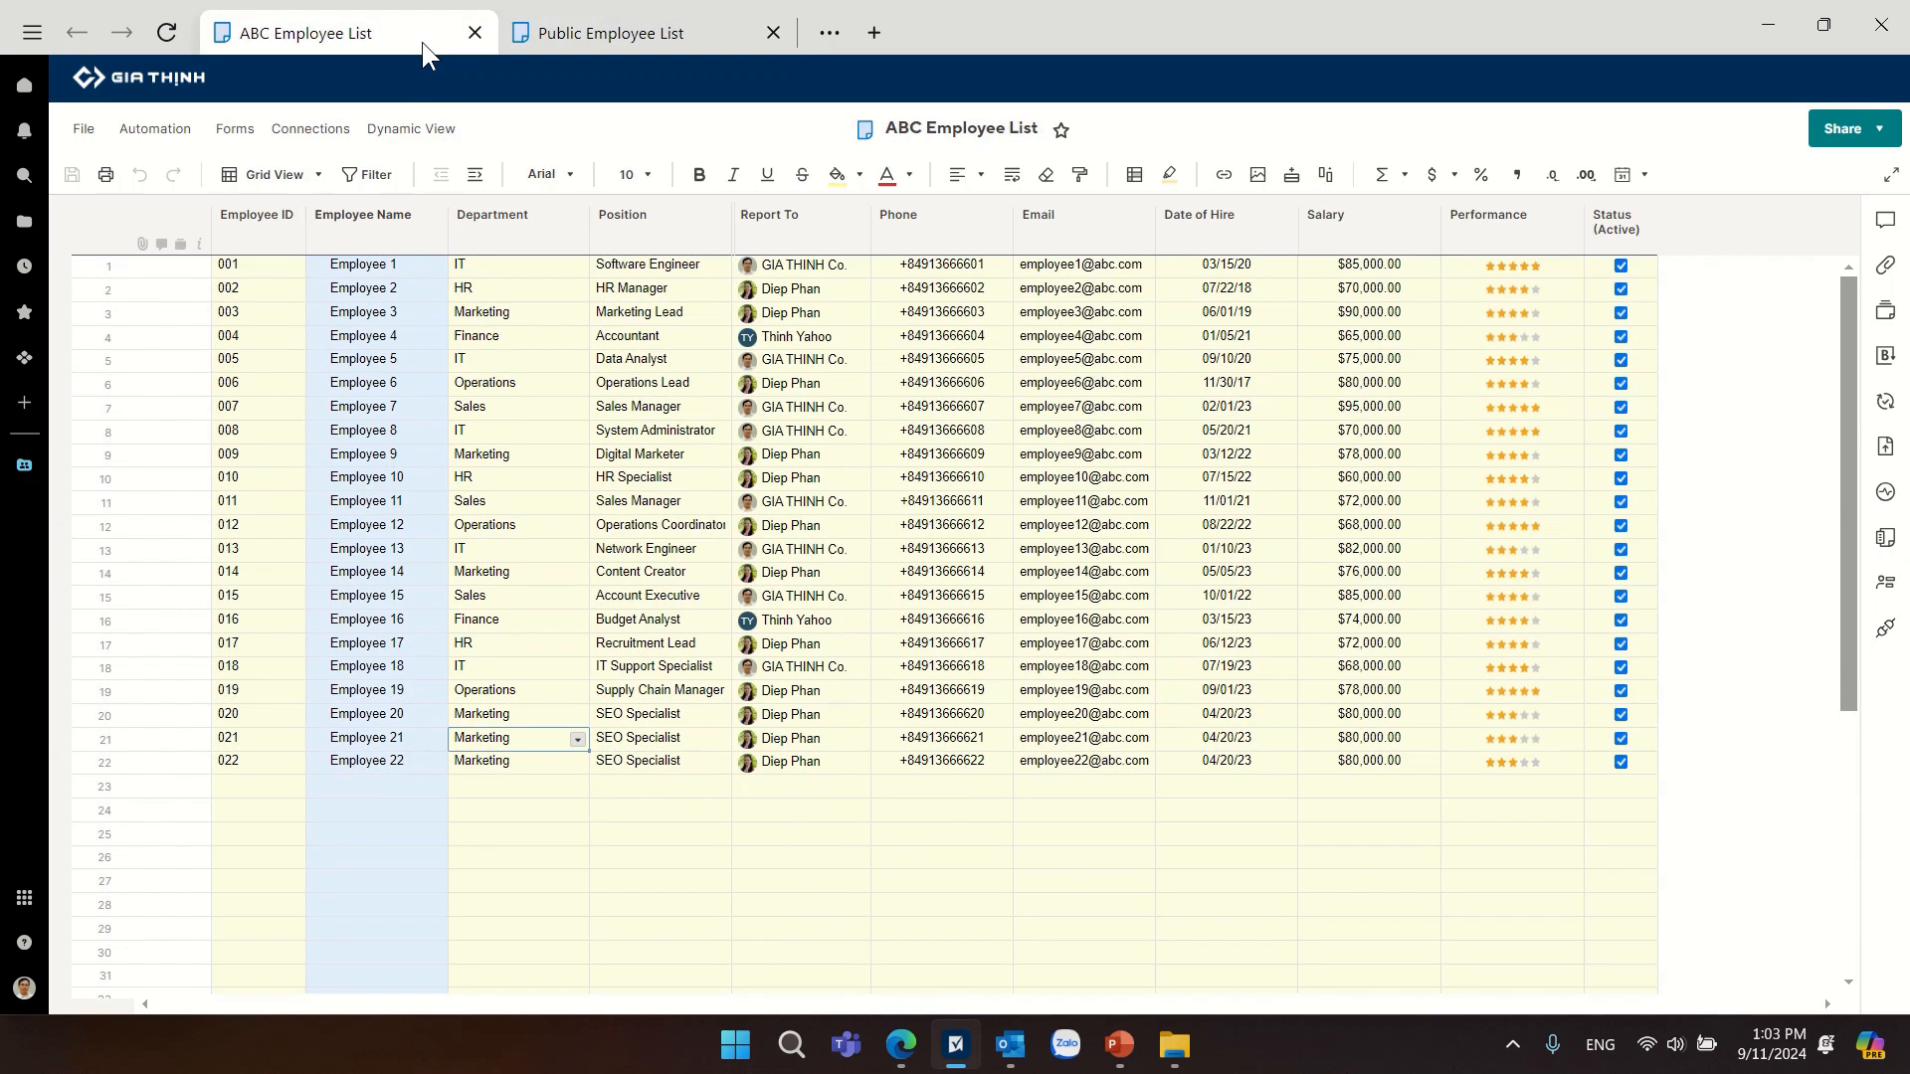
left_click(578, 742)
left_click(483, 851)
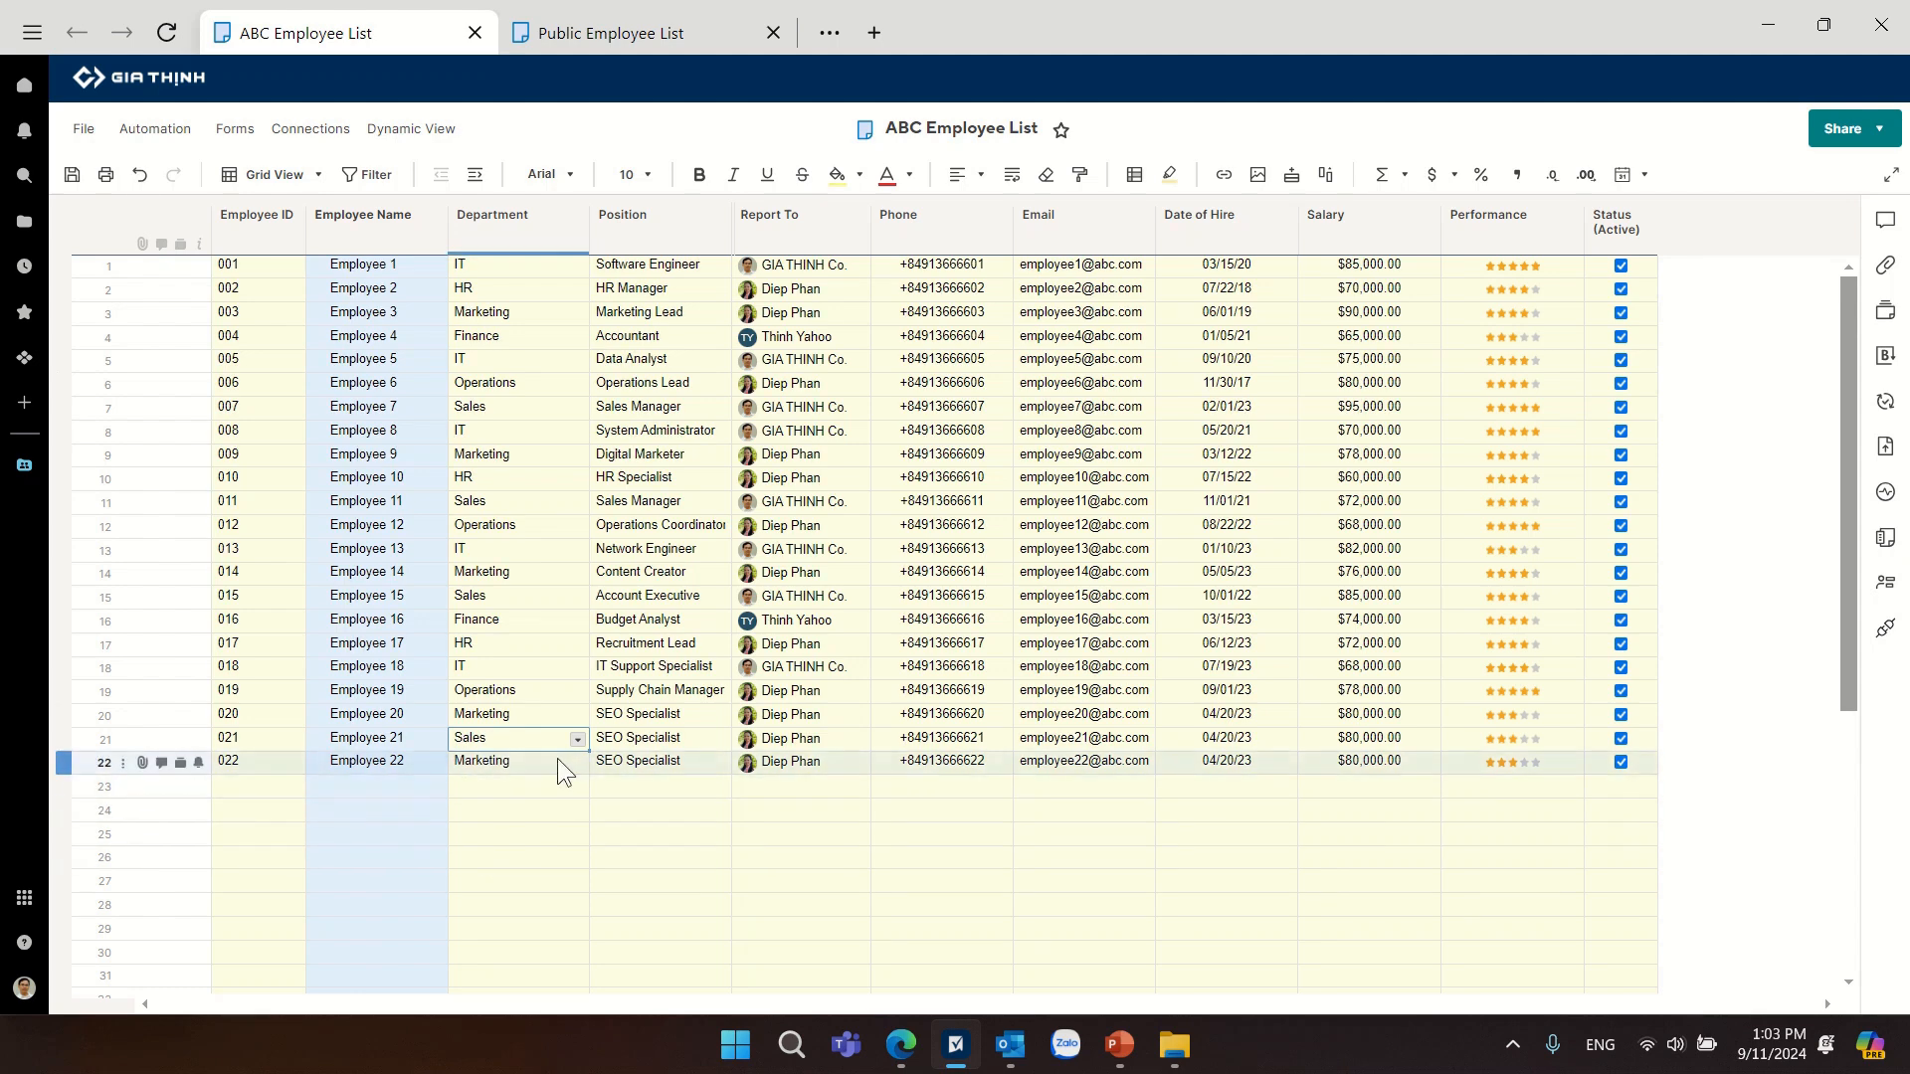
left_click(571, 766)
left_click(577, 763)
left_click(509, 872)
Set Employee 21's position to Sales Manager in the ABC Employee List.
left_click(701, 741)
left_click(718, 743)
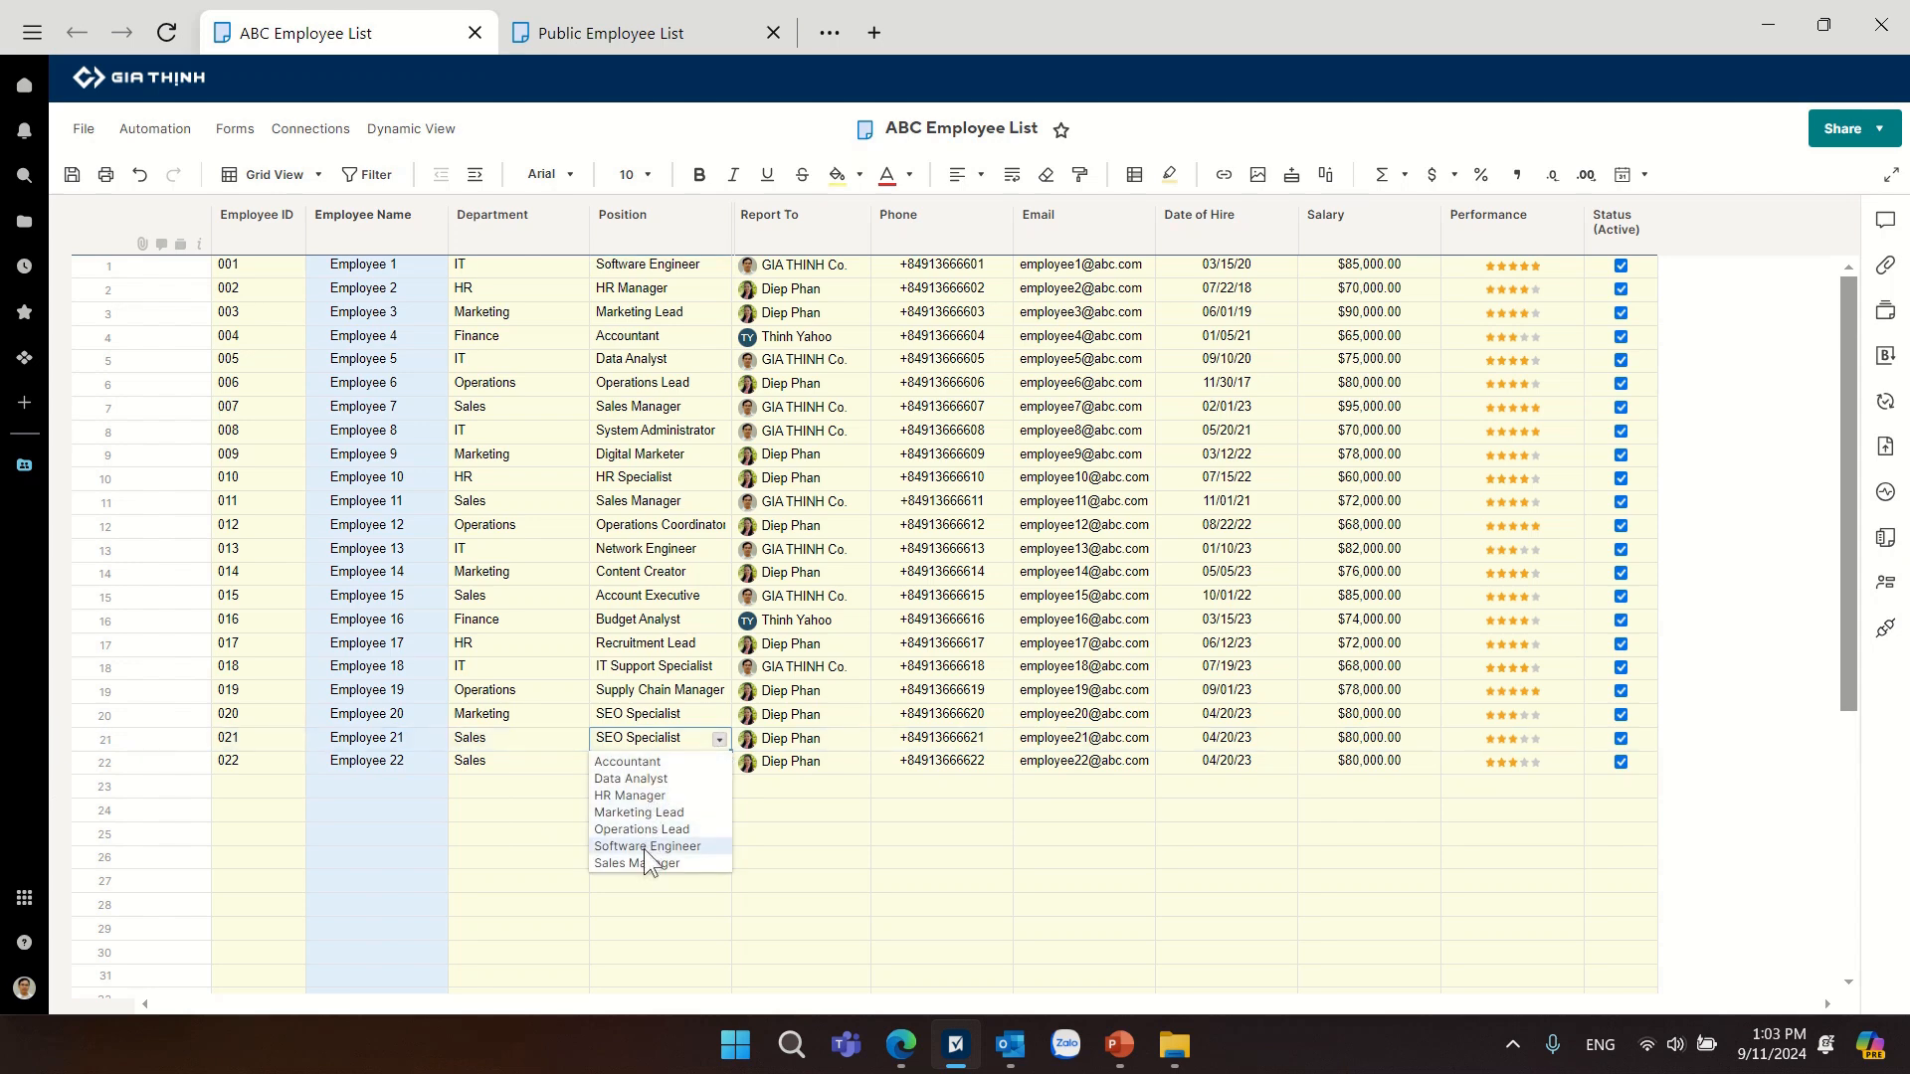
left_click(646, 863)
left_click(684, 762)
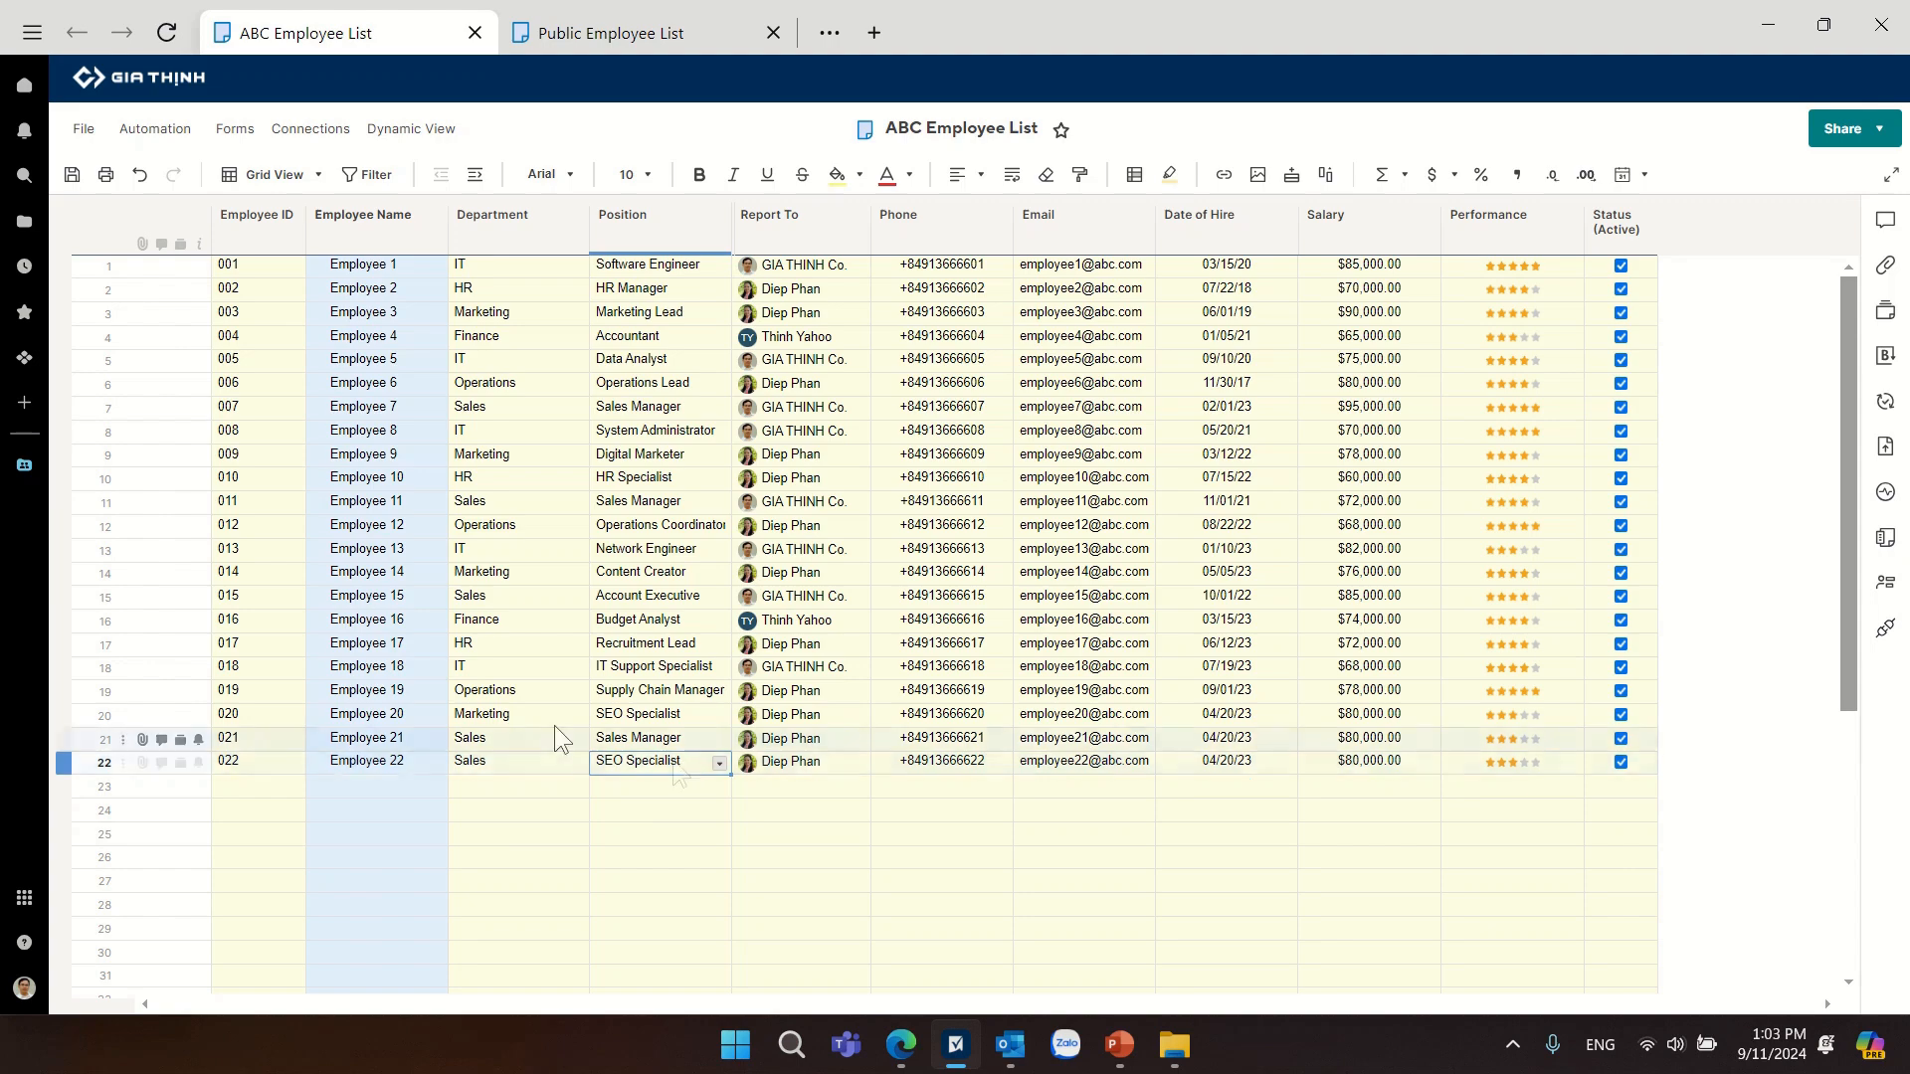
Save the edited ABC Employee List and check the department and position of Employees 21 and 22 in the Public Employee List.
left_click(72, 174)
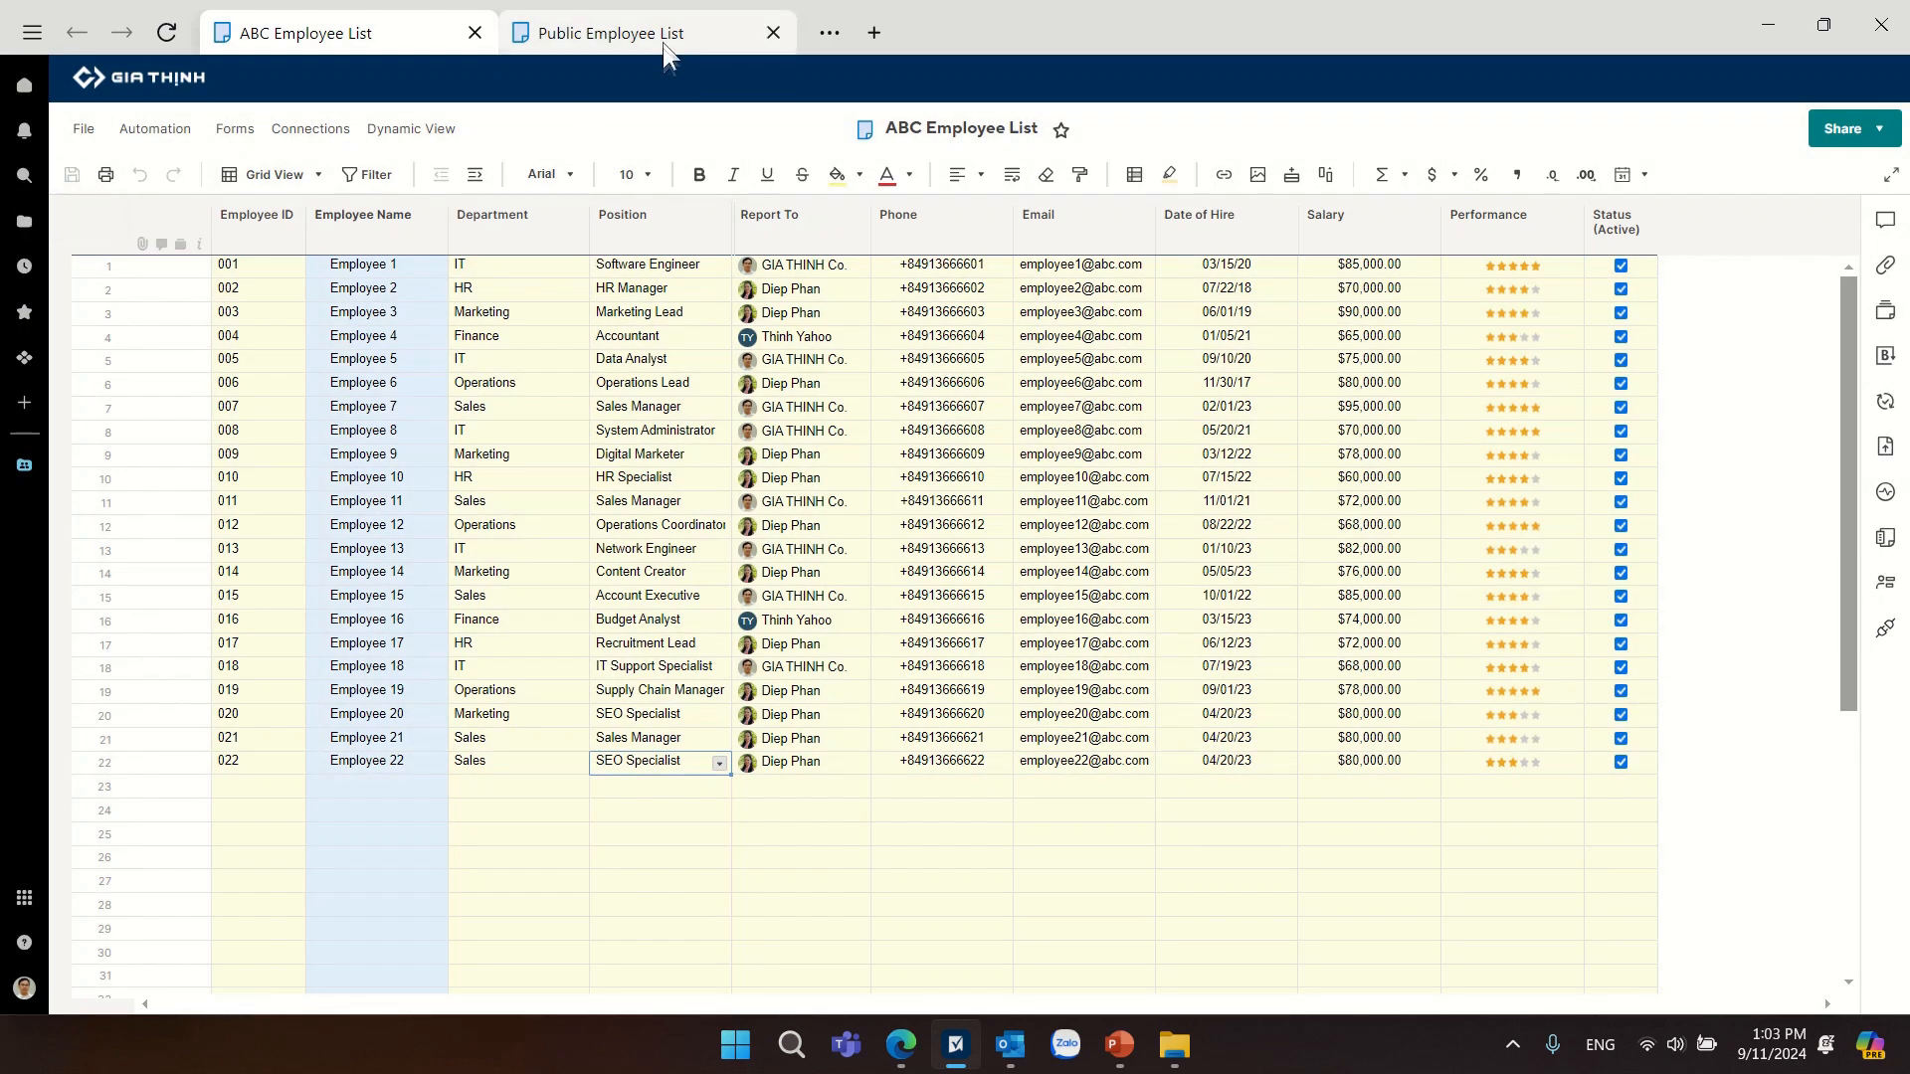
left_click(663, 42)
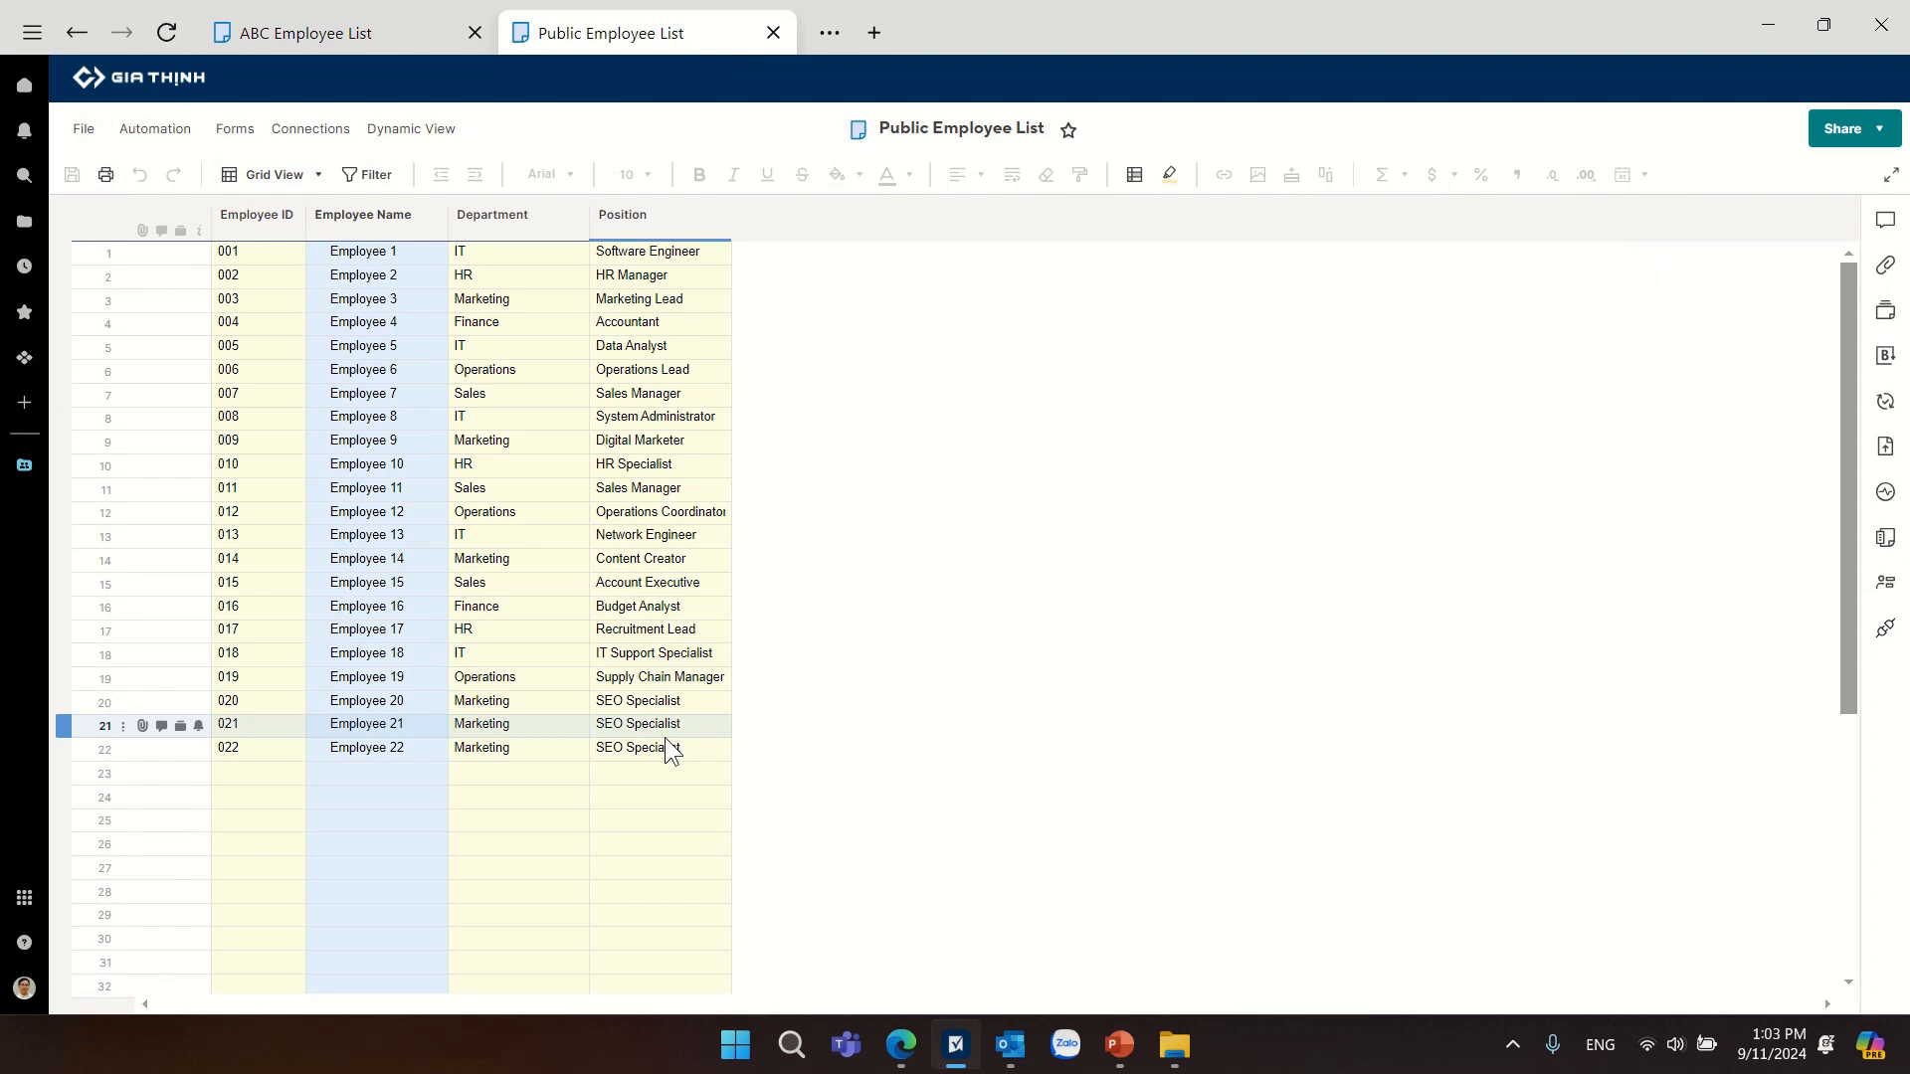
type("Sales\tSales Manager Sales")
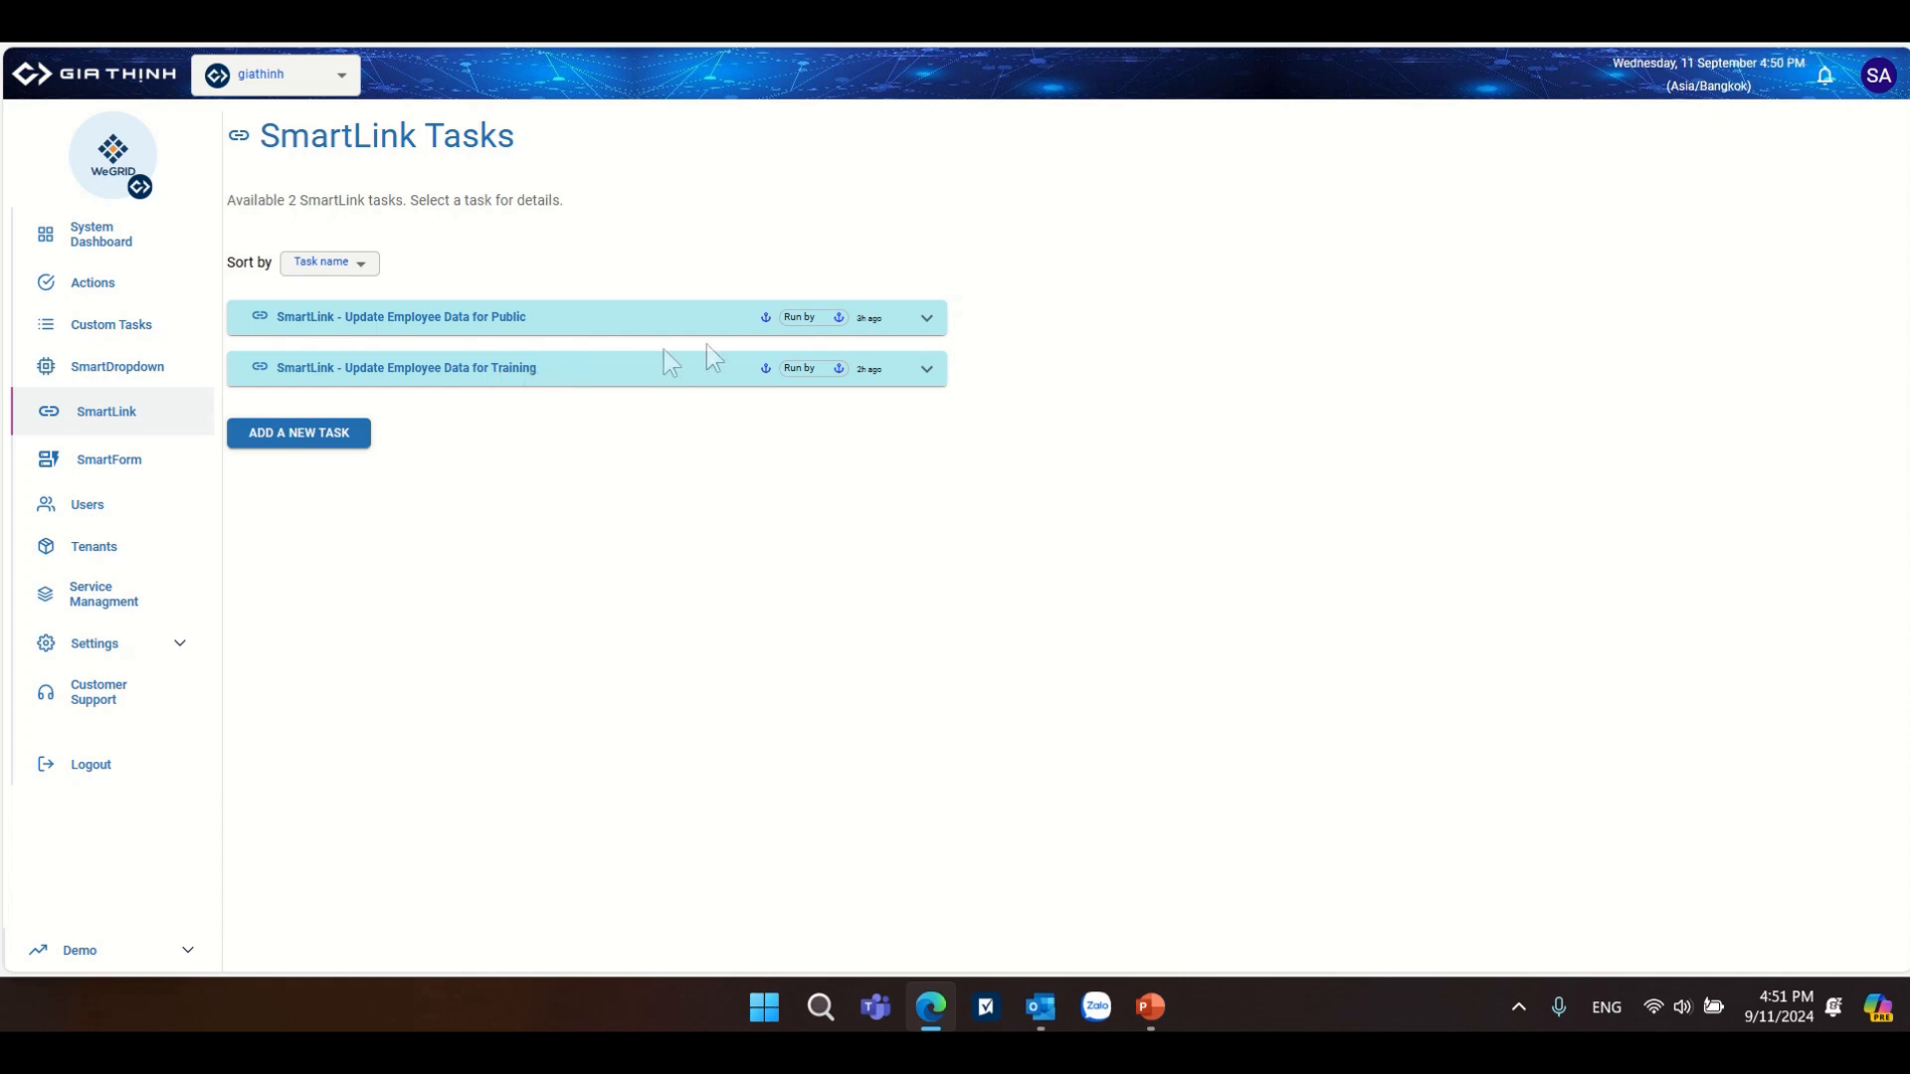
In the WeGRID SmartLink tasks, expand "SmartLink - Update Employee Data for Public" and review its source and target column mapping.
left_click(926, 319)
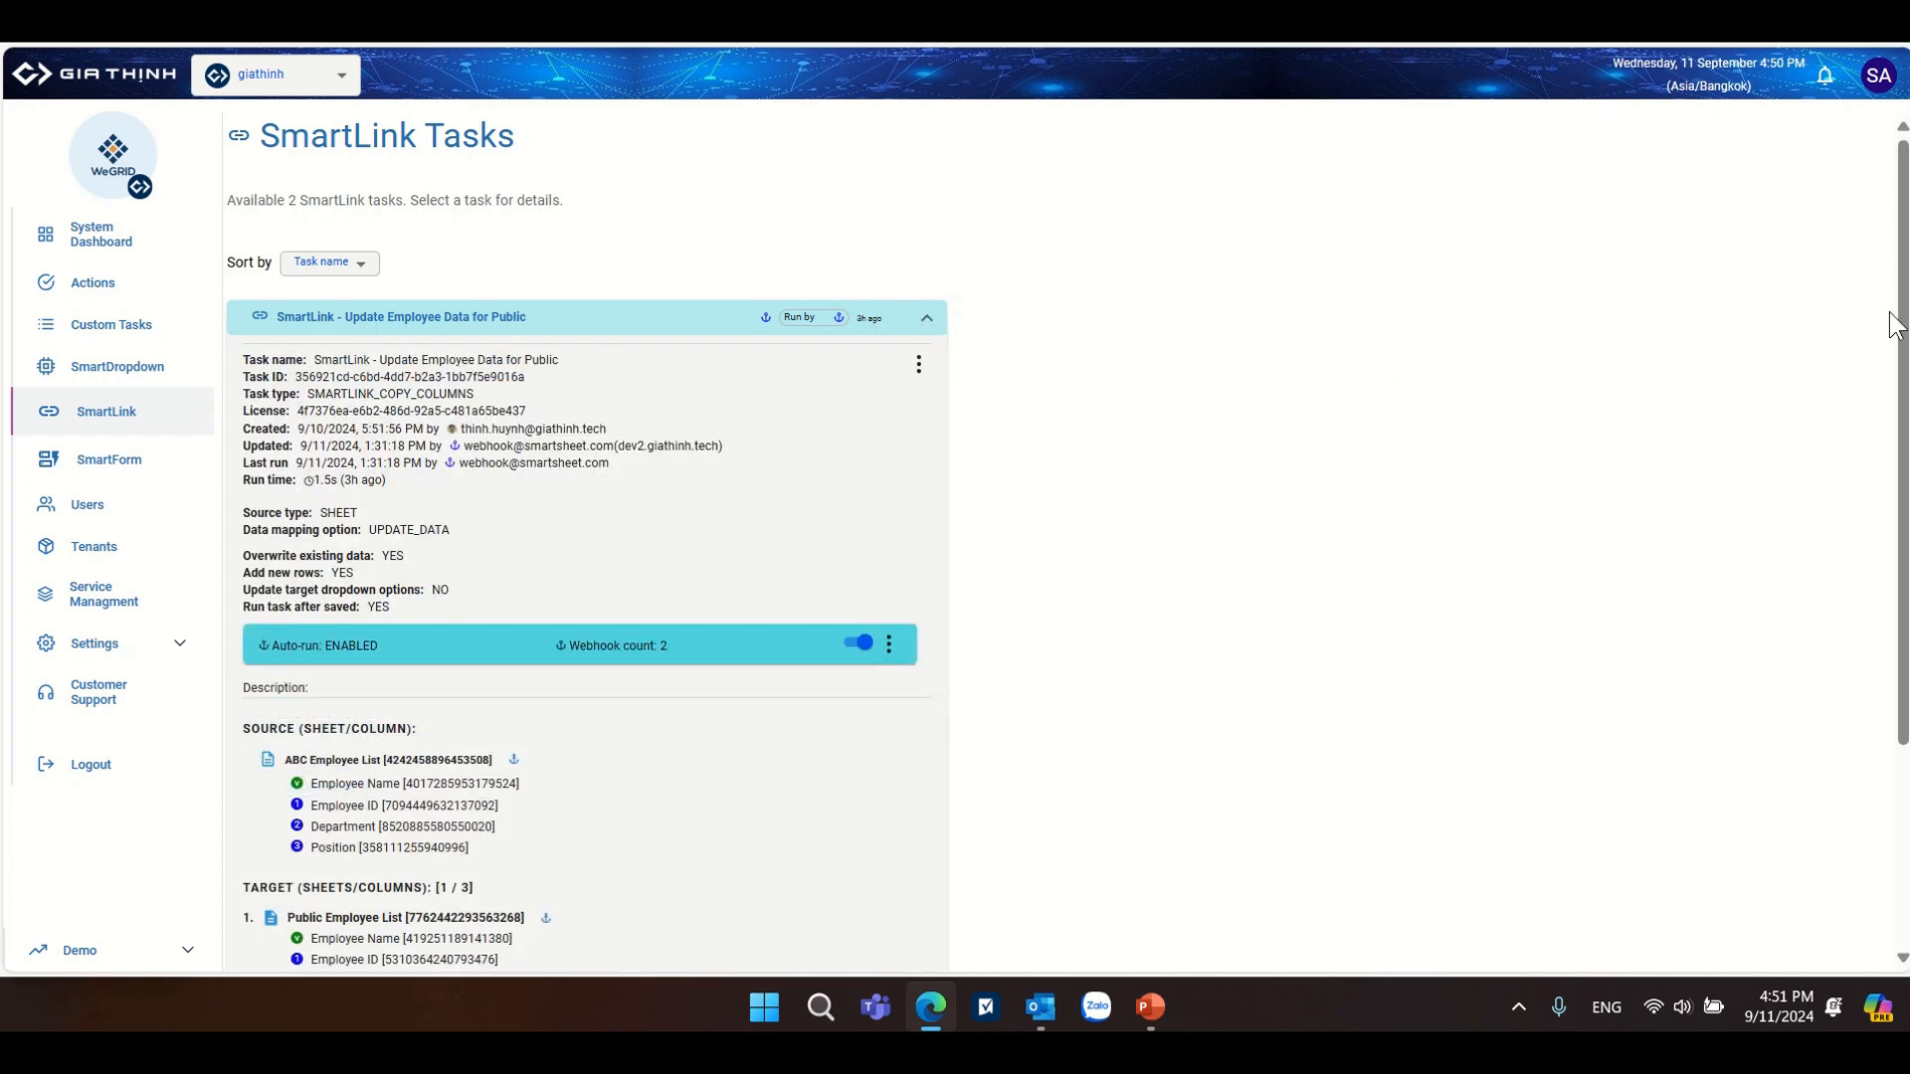
left_click_drag(1899, 321, 1900, 377)
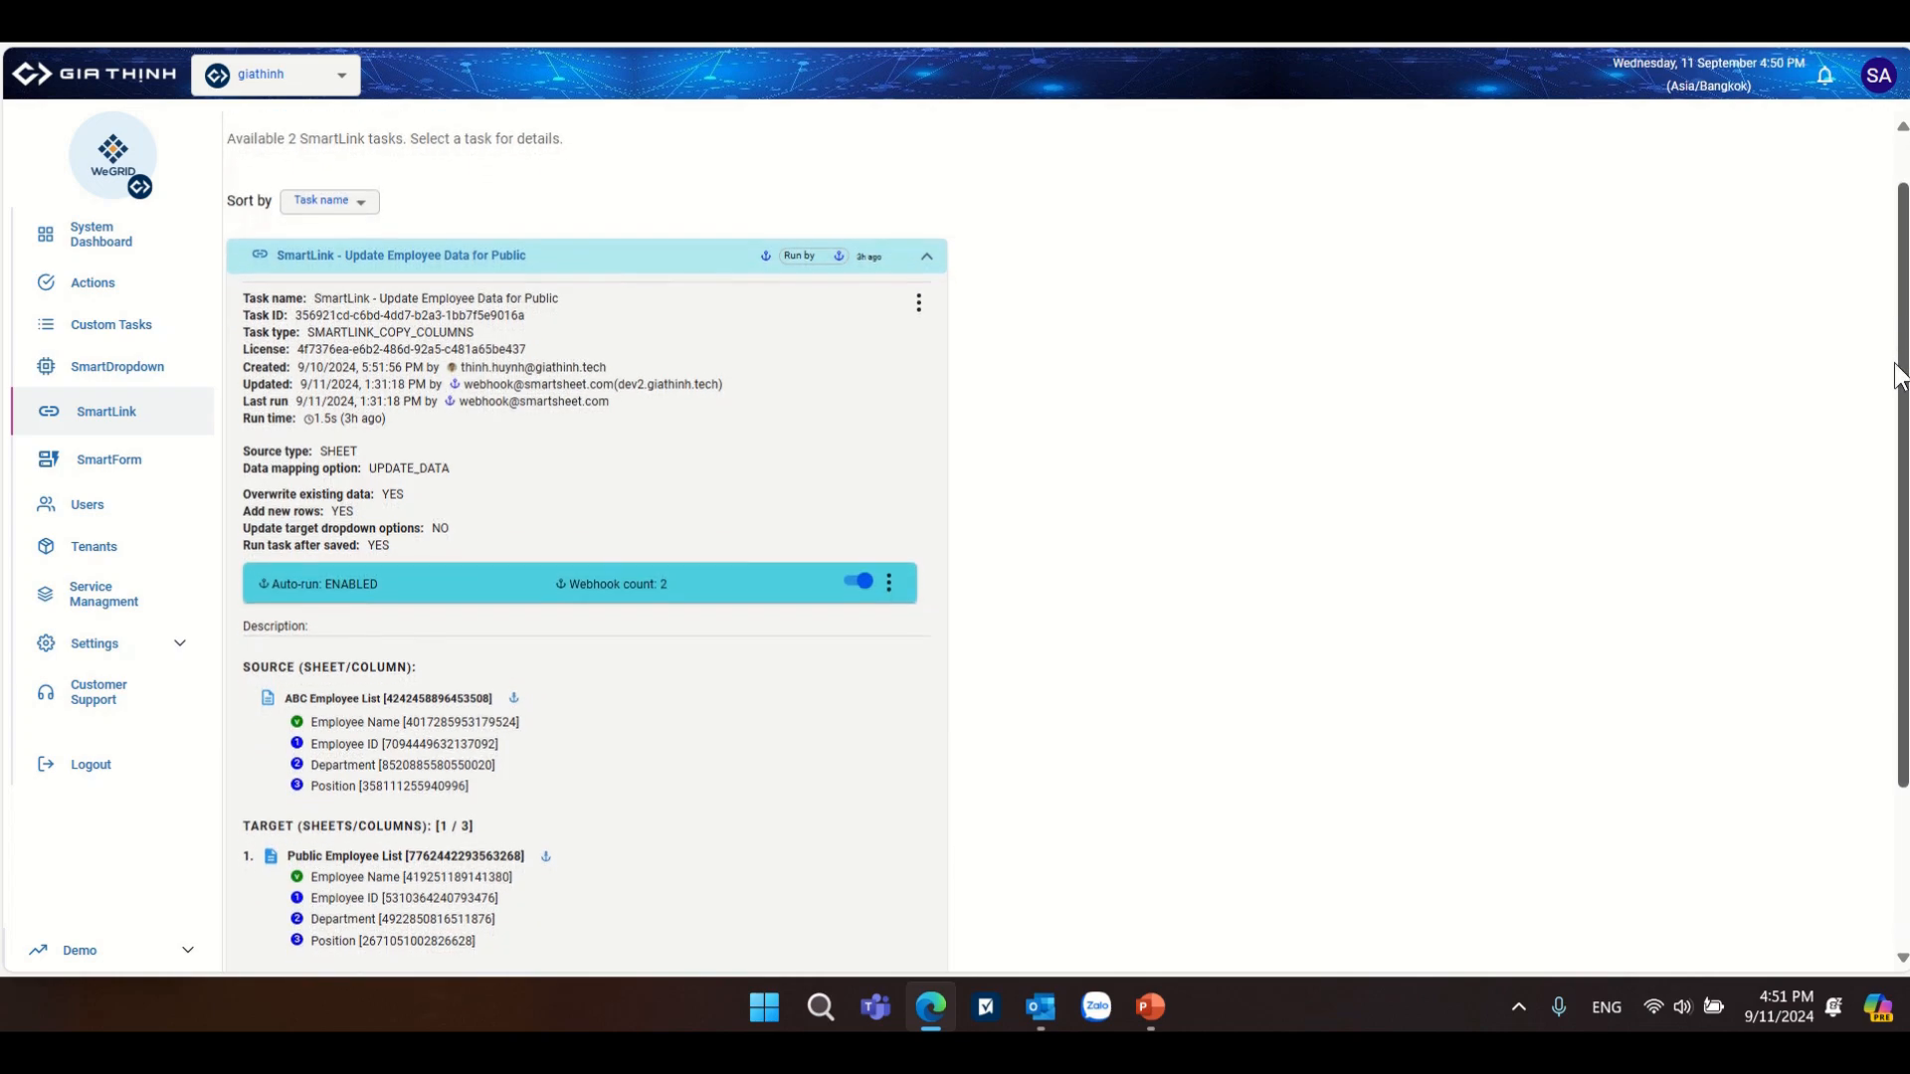